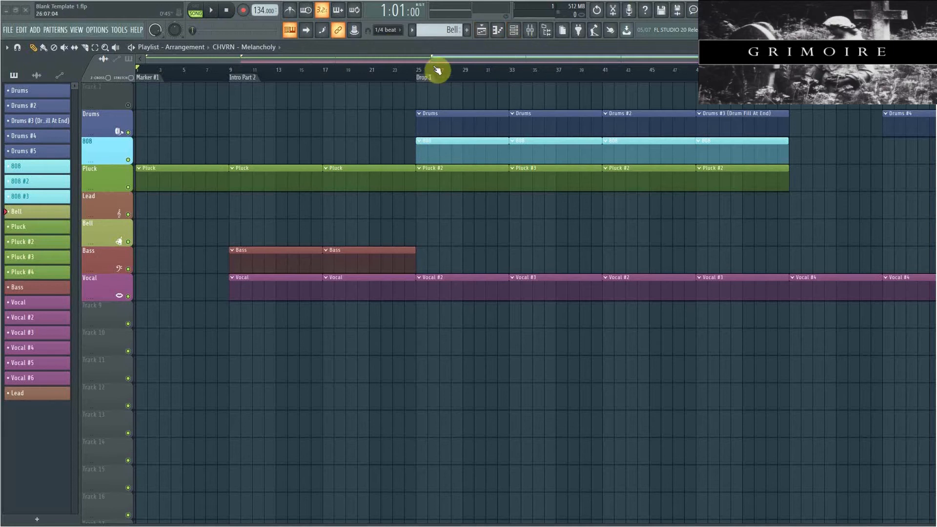
# Look over the playlist arrangement from the intro through Drop 1 and the breakdown to Drop 2.
pyautogui.hscroll(6, 468, 56)
pyautogui.moveTo(776, 58); pyautogui.dragTo(131, 1)
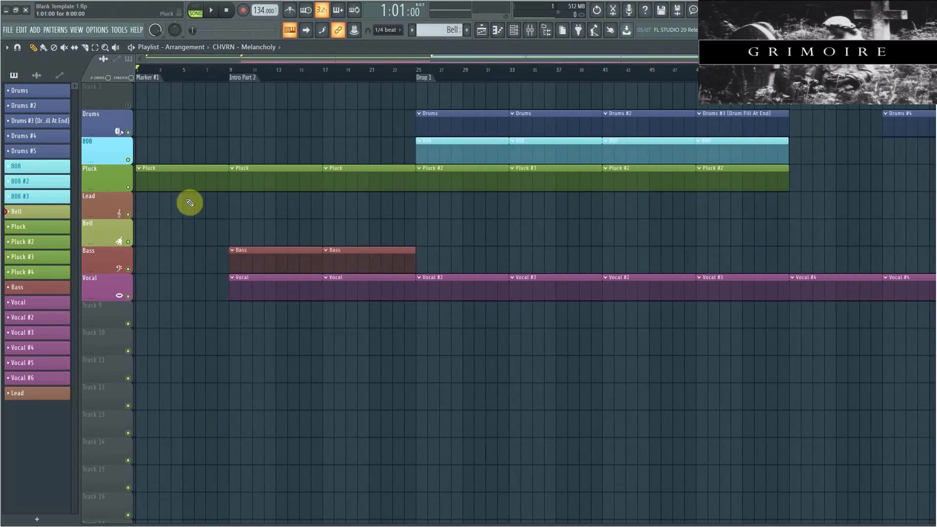
pyautogui.moveTo(267, 57)
pyautogui.mouseDown()
pyautogui.moveTo(482, 75)
pyautogui.moveTo(218, 68)
pyautogui.moveTo(274, 54)
pyautogui.mouseUp()
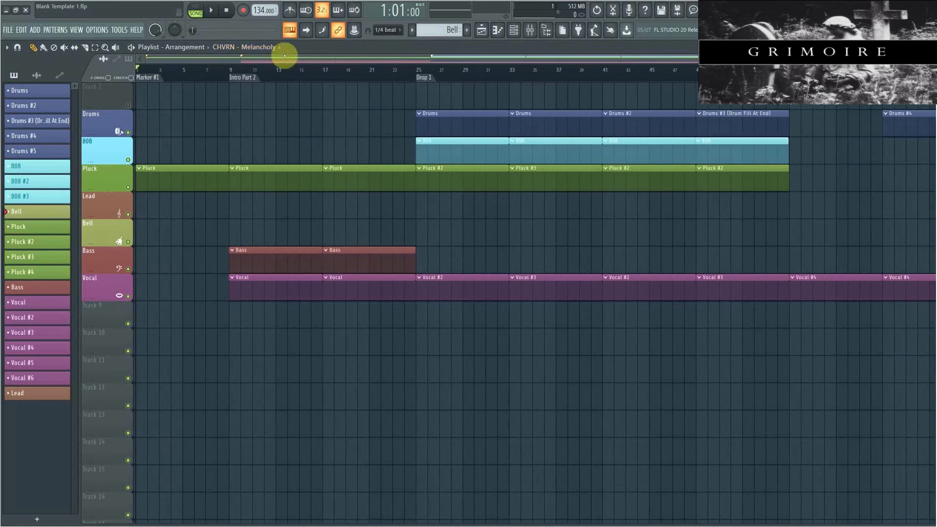
pyautogui.moveTo(296, 57)
pyautogui.mouseDown()
pyautogui.moveTo(634, 121)
pyautogui.moveTo(489, 155)
pyautogui.moveTo(168, 101)
pyautogui.mouseUp()
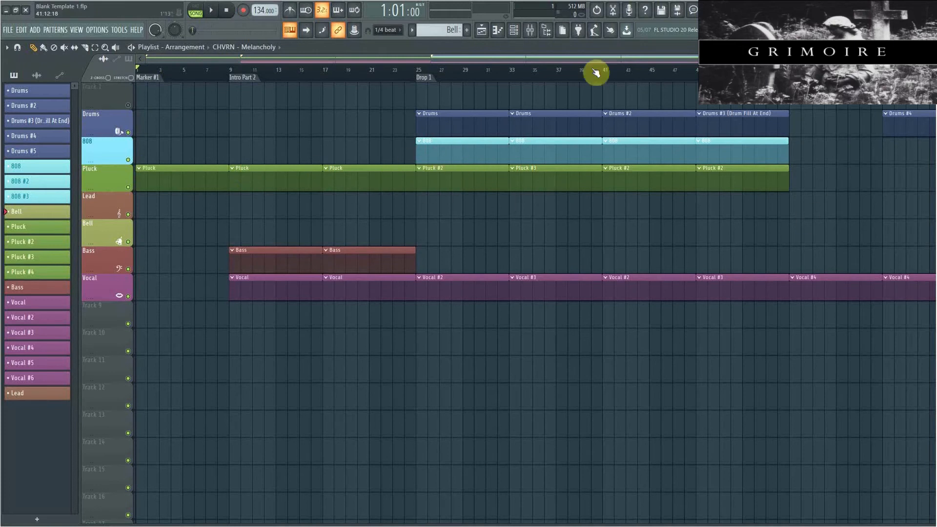
pyautogui.moveTo(464, 57); pyautogui.dragTo(870, 119)
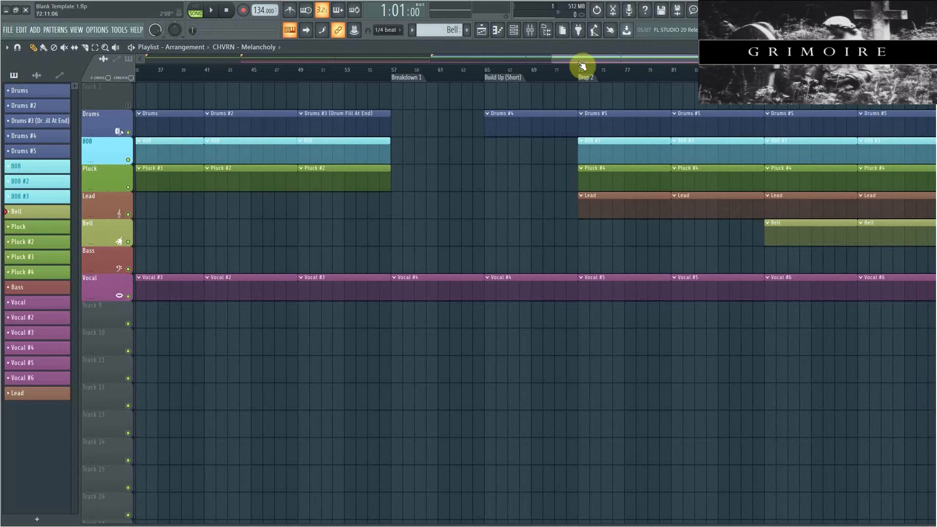
pyautogui.moveTo(586, 59); pyautogui.dragTo(181, 46)
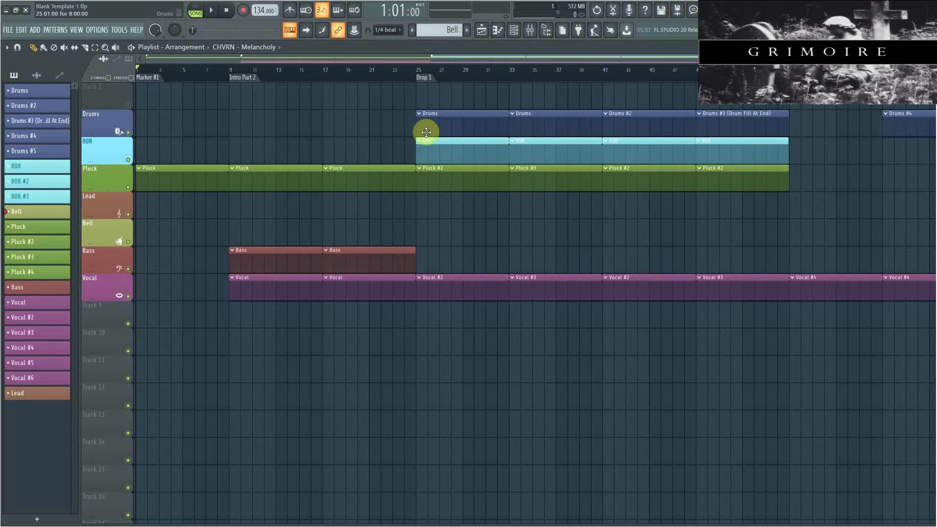
# Delete the empty Track 1 above the Drums track from the playlist.
pyautogui.rightClick(124, 84)
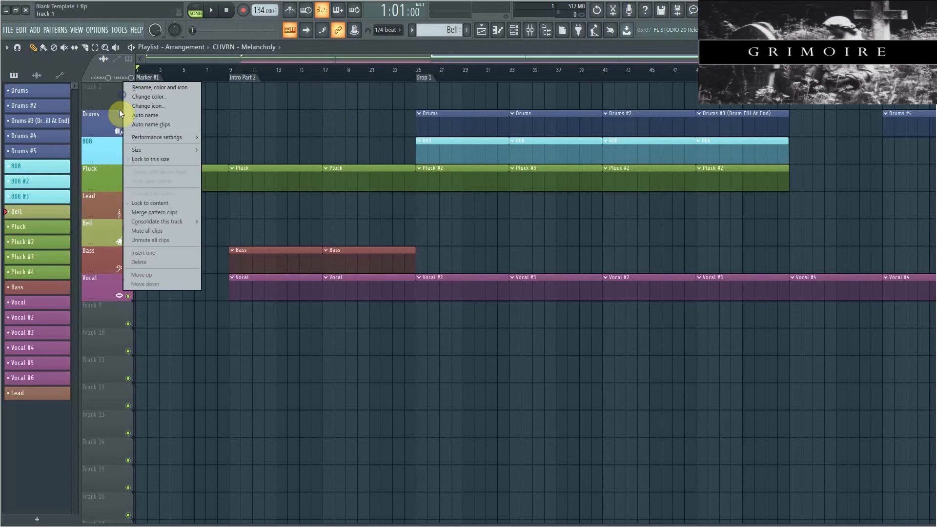
pyautogui.click(165, 263)
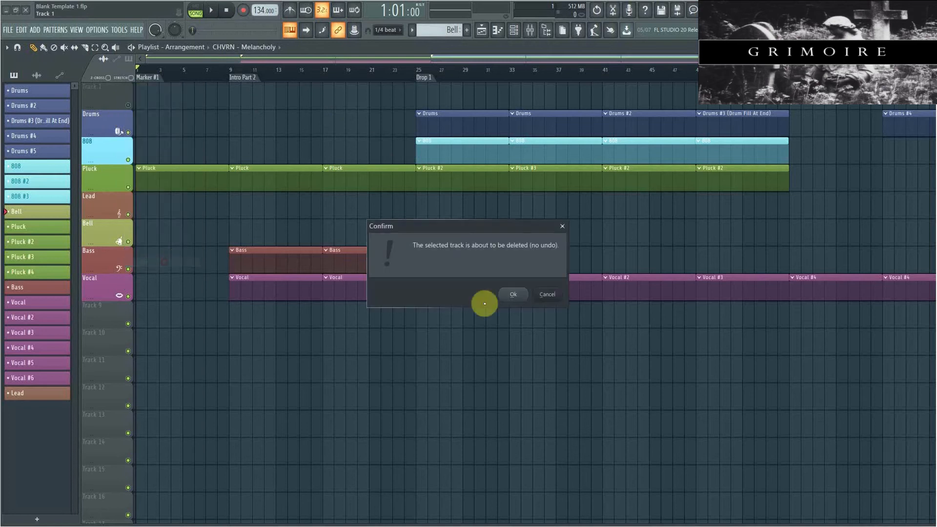
pyautogui.click(513, 294)
# Bring up the Sampler channel in the channel rack and replace it with the FL Keys instrument.
pyautogui.click(352, 59)
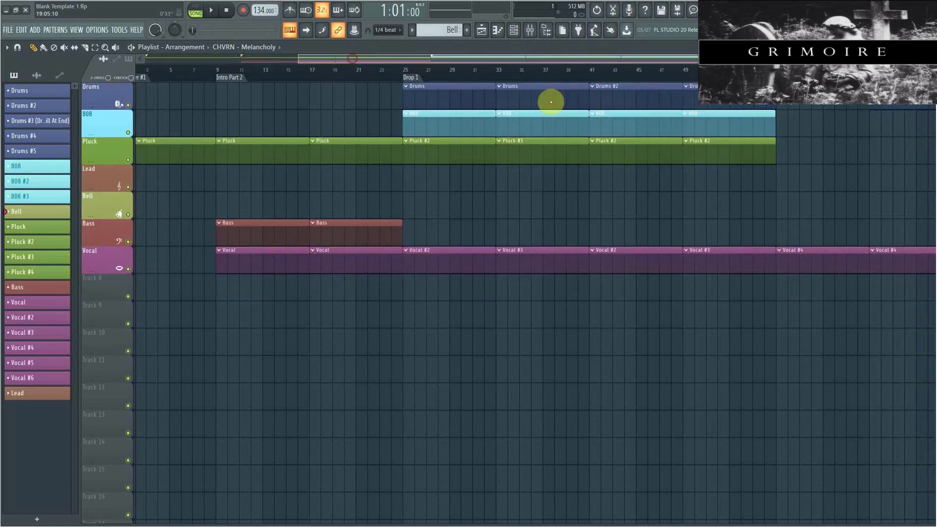
pyautogui.moveTo(552, 102); pyautogui.dragTo(322, 80)
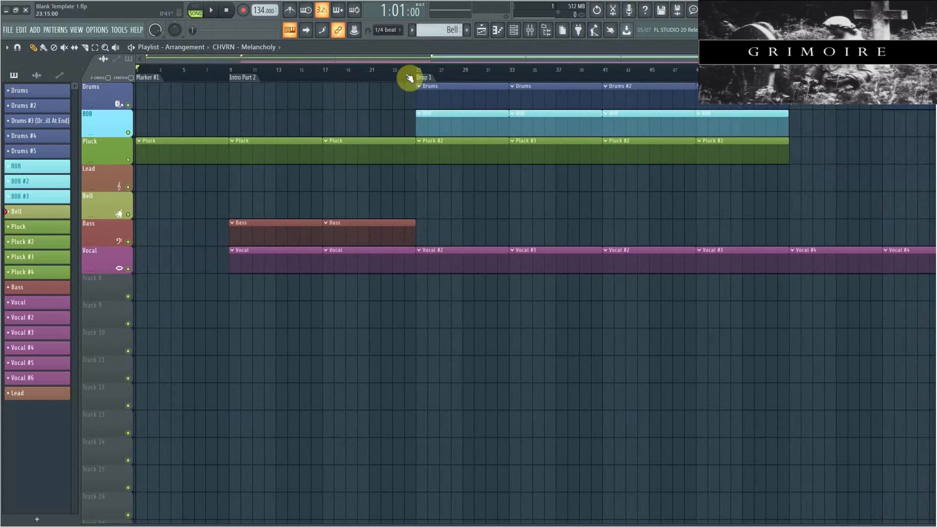
pyautogui.moveTo(408, 59); pyautogui.dragTo(195, 125)
pyautogui.click(513, 32)
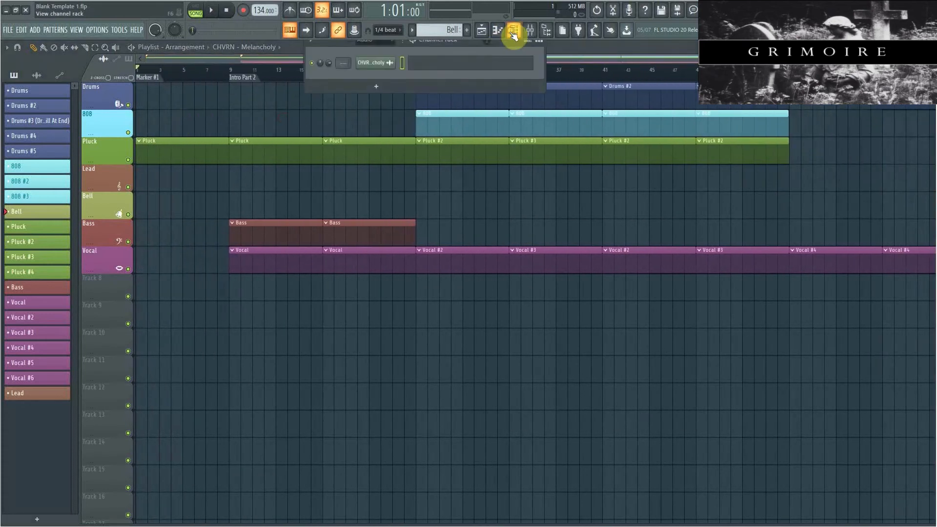
pyautogui.click(386, 52)
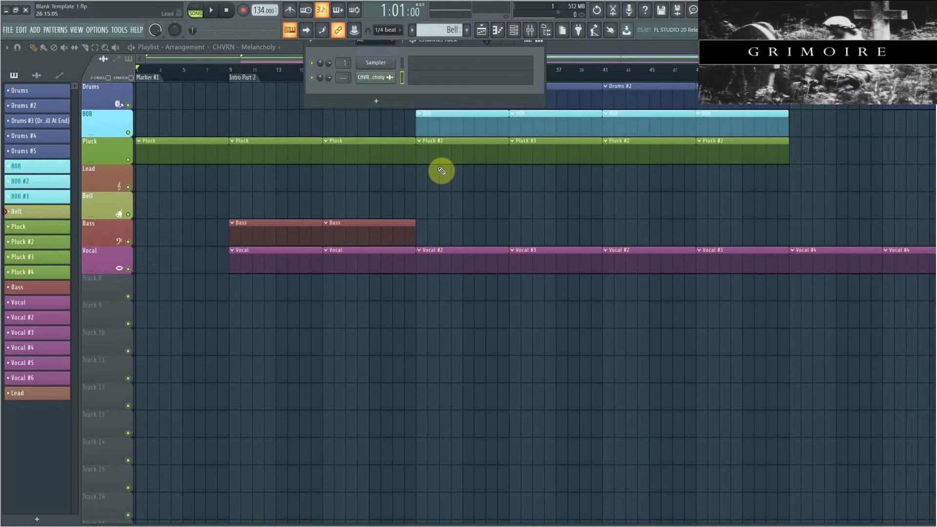
pyautogui.rightClick(377, 63)
pyautogui.moveTo(420, 145)
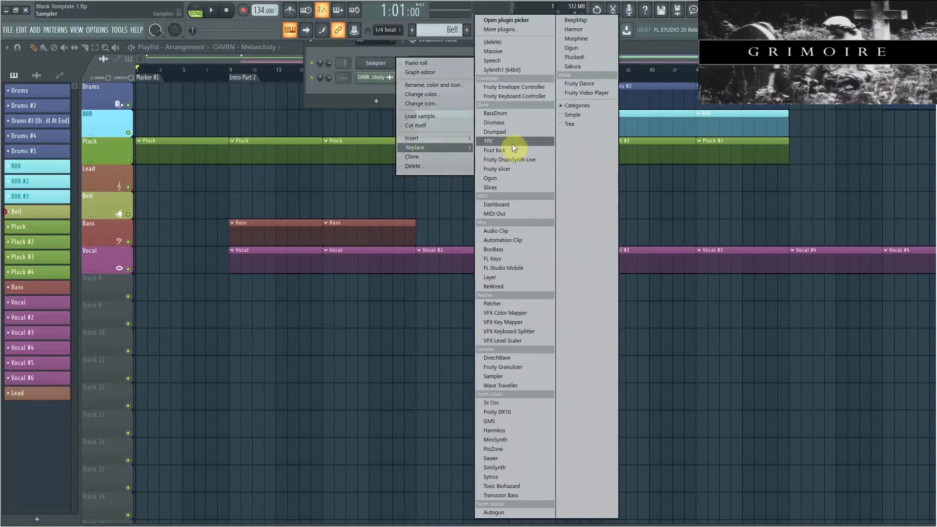
pyautogui.click(517, 258)
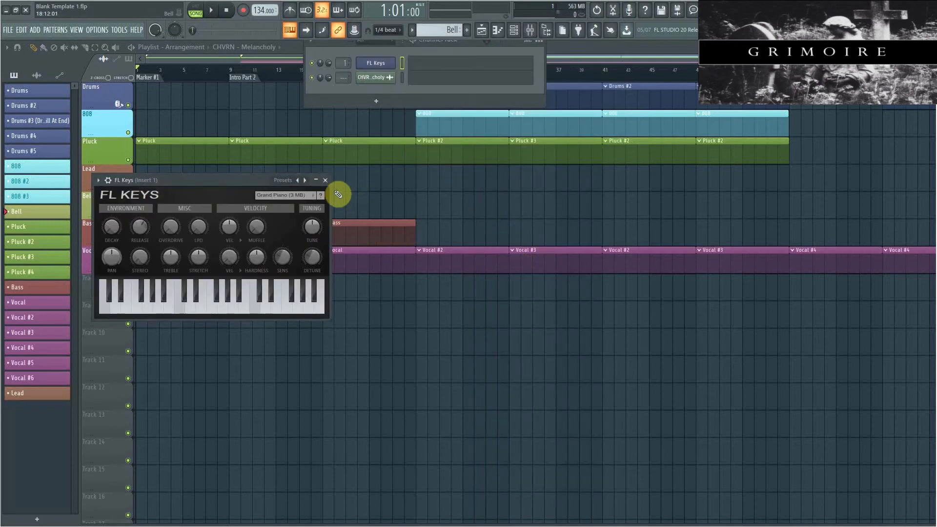
pyautogui.click(325, 180)
# Open the FL Keys piano roll, stretch it across the whole workspace and shrink the velocity lane to enlarge the note area.
pyautogui.click(419, 63)
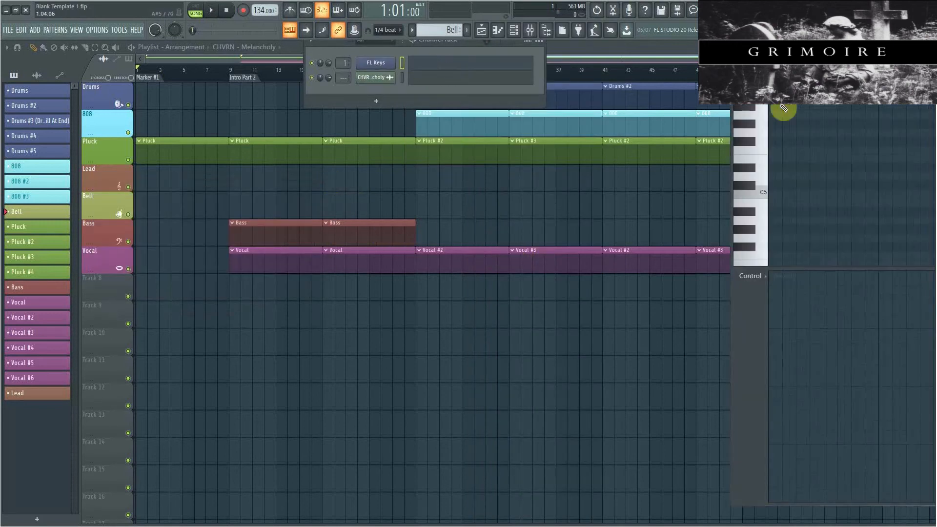
pyautogui.moveTo(731, 102); pyautogui.dragTo(0, 123)
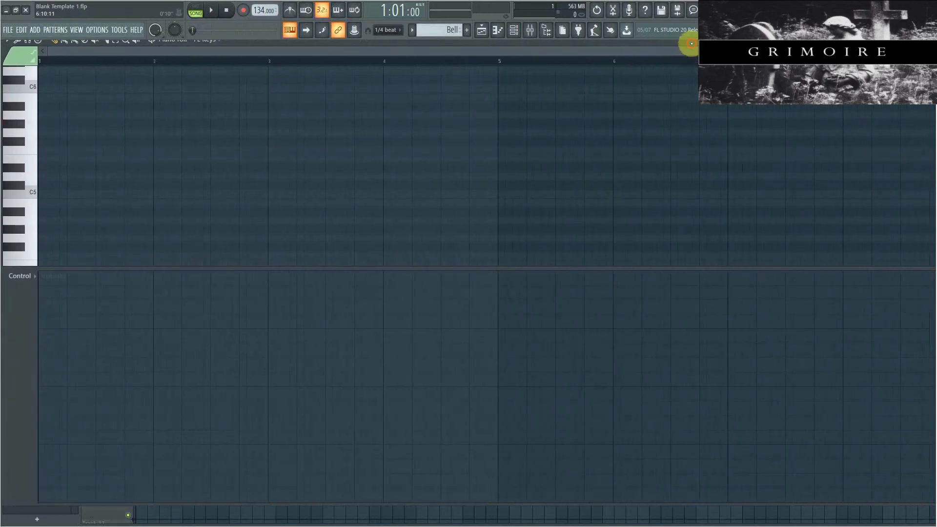
pyautogui.moveTo(690, 43); pyautogui.dragTo(689, 51)
pyautogui.scroll(-1, 437, 207)
pyautogui.scroll(-3, 438, 207)
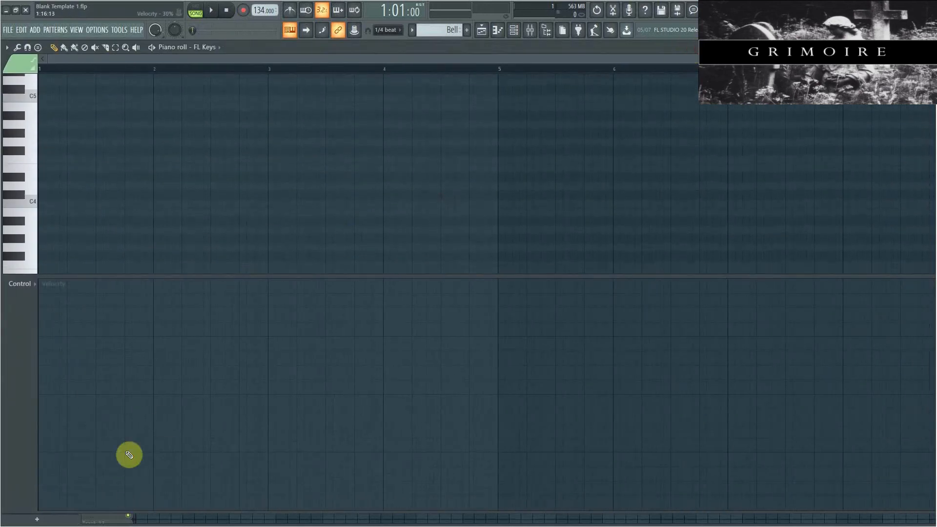
pyautogui.moveTo(4, 511); pyautogui.dragTo(6, 523)
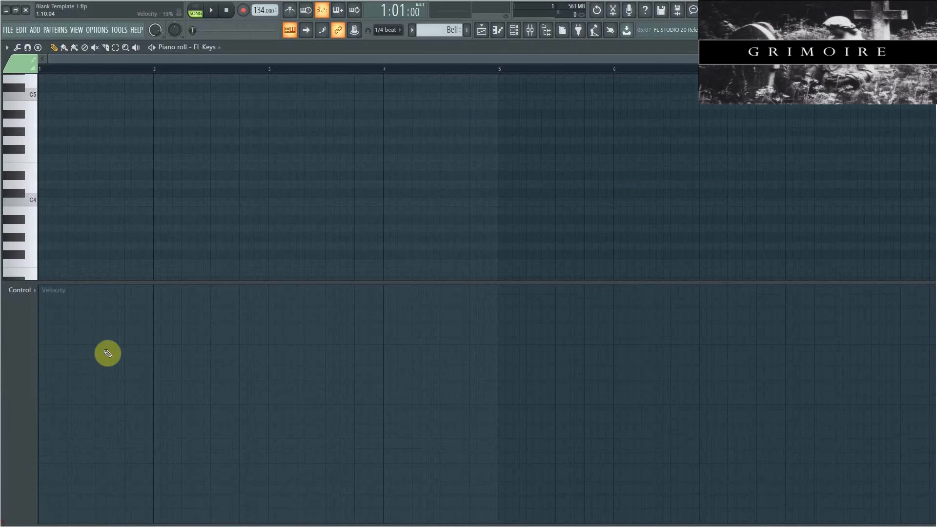
pyautogui.moveTo(202, 283); pyautogui.dragTo(209, 460)
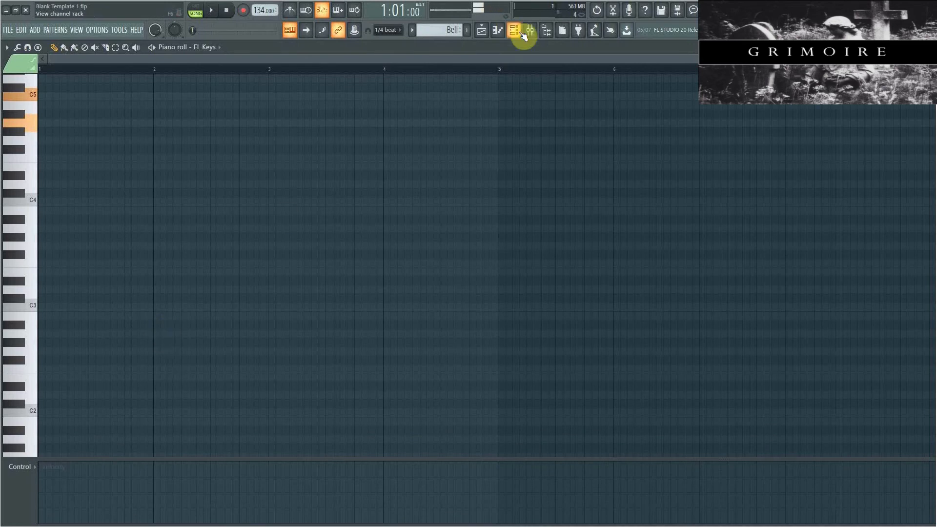
# Set the audio device's buffer length to 4720 samples and return to the piano roll.
pyautogui.rightClick(156, 29)
pyautogui.click(165, 43)
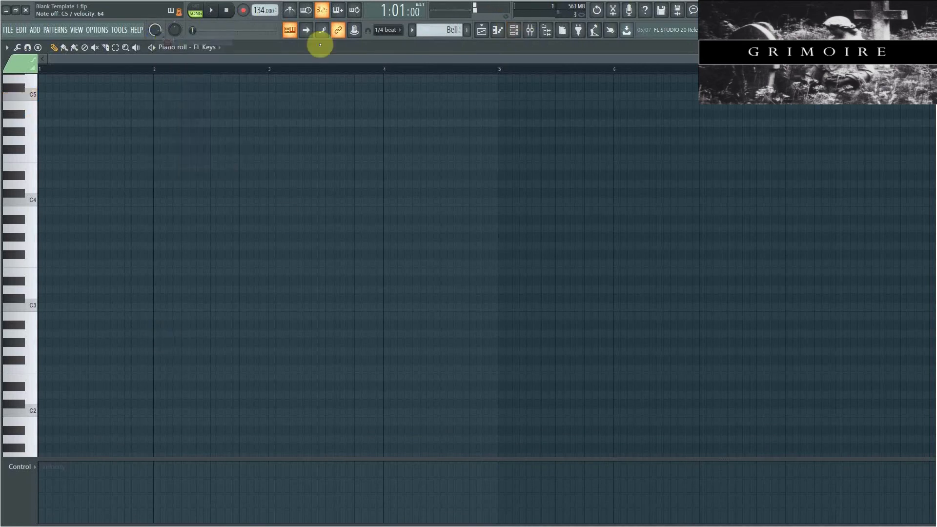
pyautogui.click(533, 32)
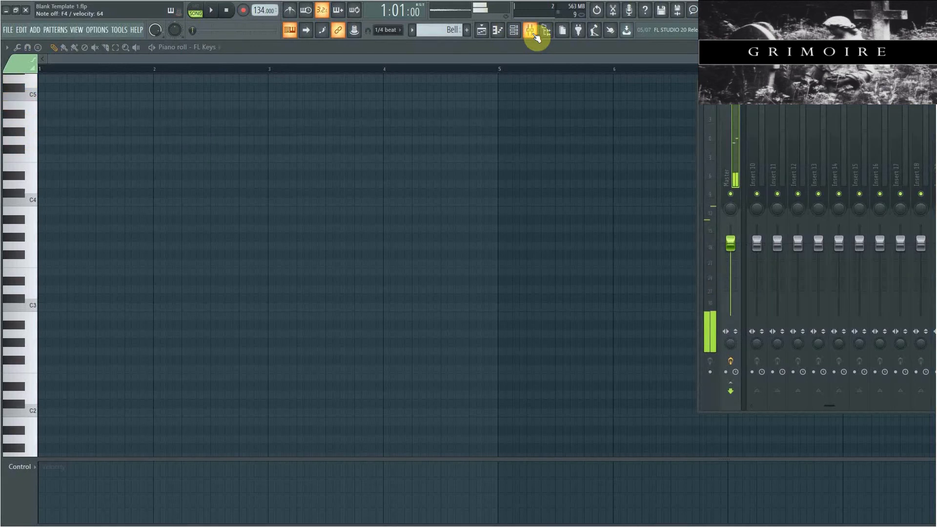
pyautogui.click(95, 29)
pyautogui.click(112, 57)
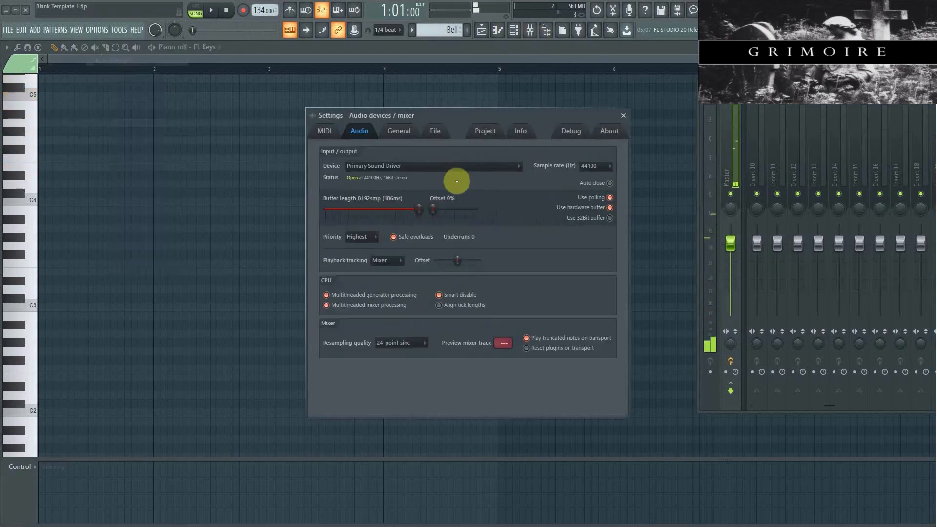
pyautogui.moveTo(419, 209); pyautogui.dragTo(380, 209)
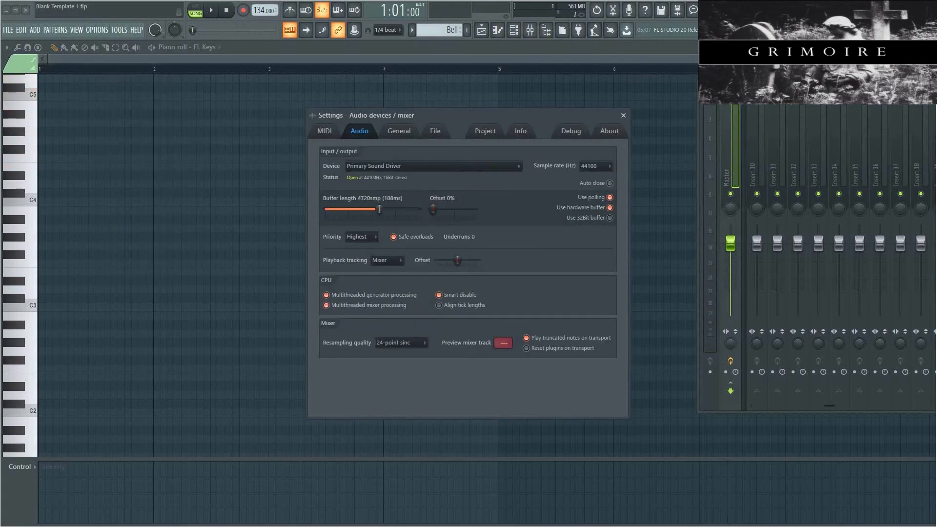
pyautogui.click(623, 116)
pyautogui.click(530, 30)
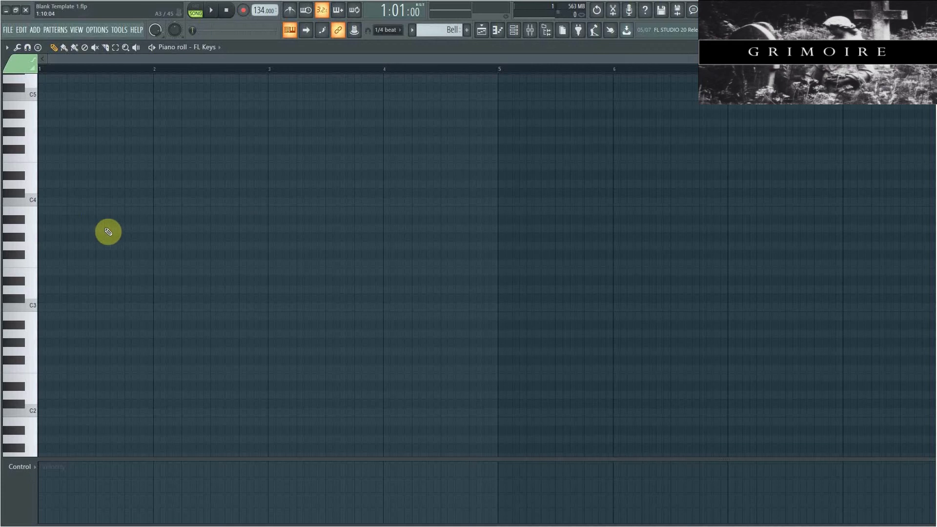
# Draw a two-bar A3 note starting at bar 1 and set the project tempo to 128.
pyautogui.moveTo(111, 223); pyautogui.dragTo(110, 229)
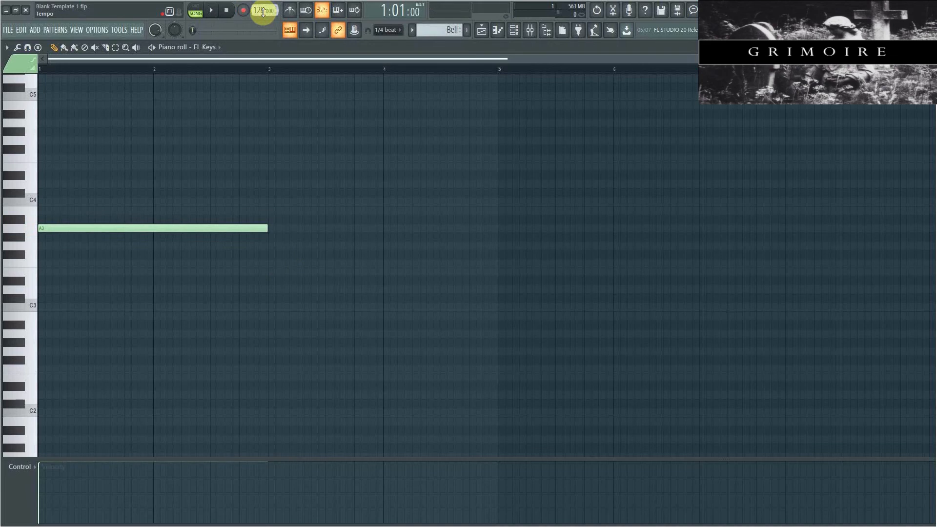
pyautogui.moveTo(267, 228); pyautogui.dragTo(143, 222)
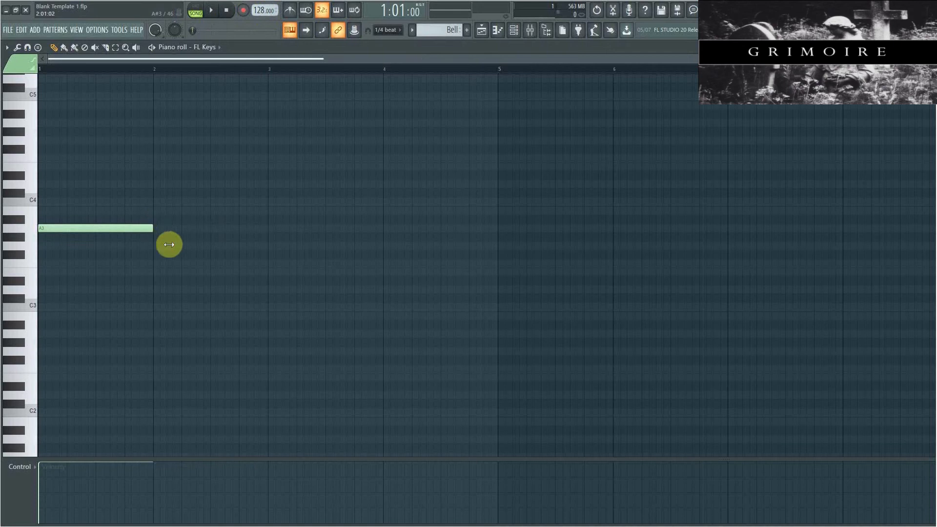
pyautogui.moveTo(156, 235); pyautogui.dragTo(268, 238)
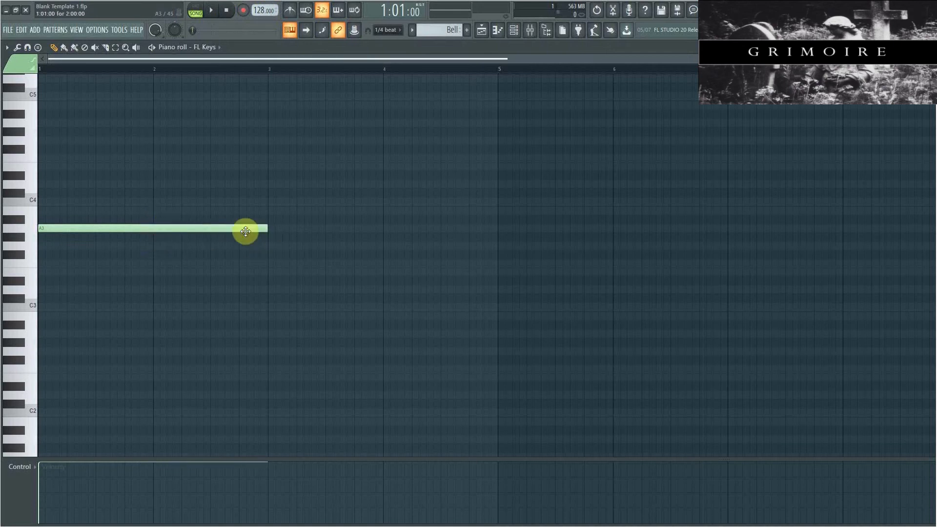
# Switch to pattern mode, play the note with the metronome turned on, and stop playback.
pyautogui.click(195, 10)
pyautogui.click(213, 13)
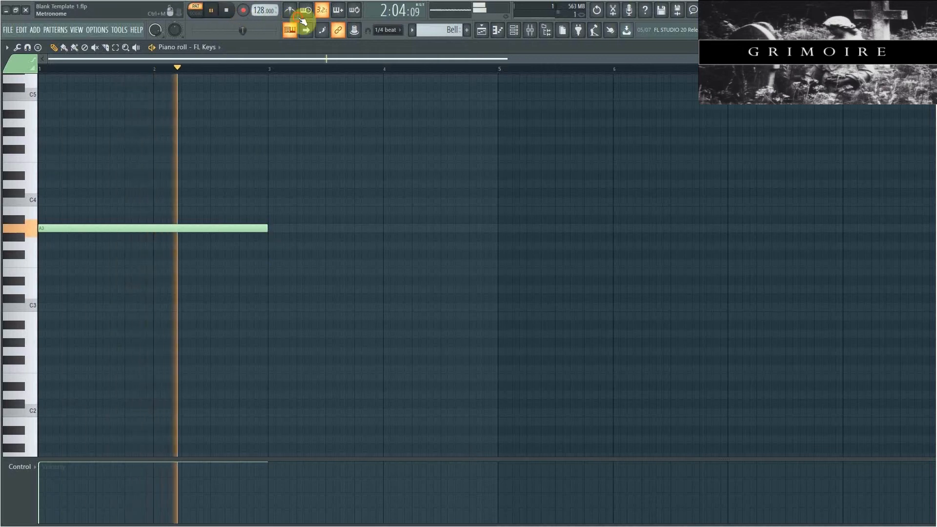
pyautogui.click(228, 11)
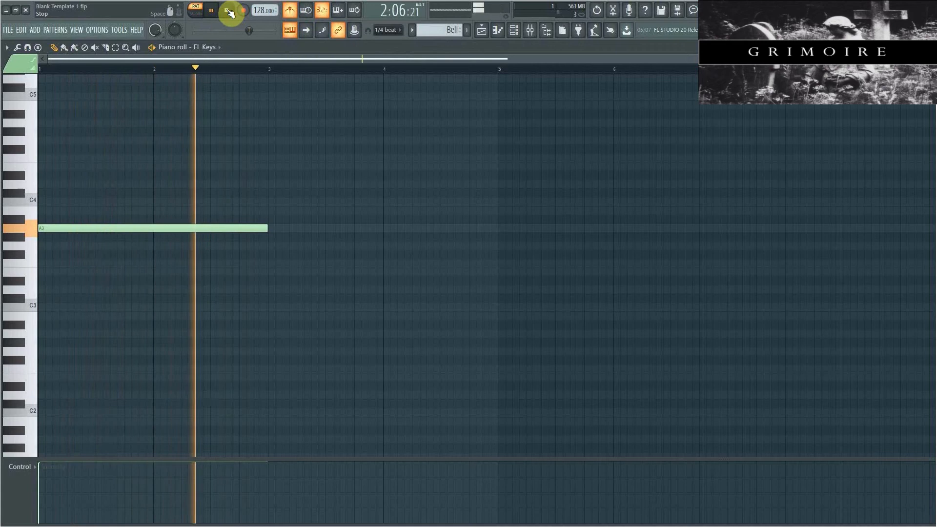
pyautogui.click(227, 11)
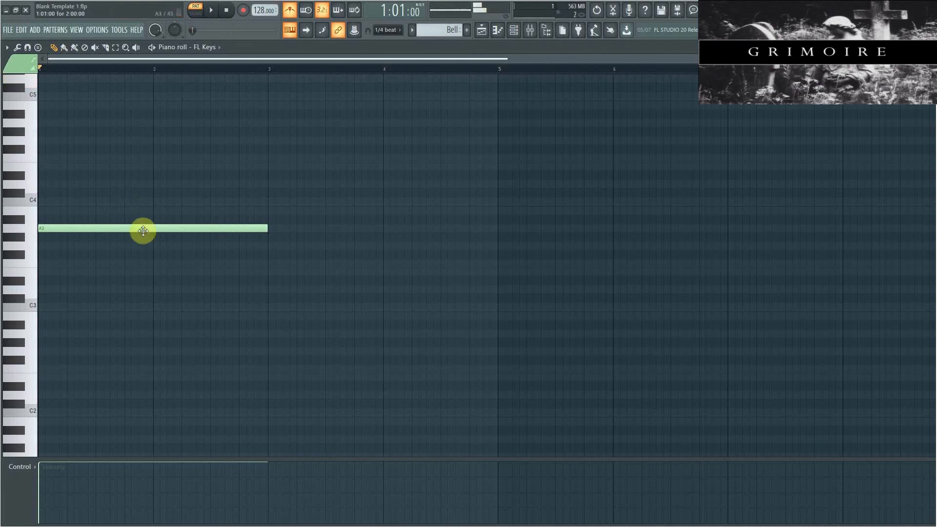
# Add a two-bar G#3 note at bar 3, and delete both notes from the piano roll.
pyautogui.click(269, 238)
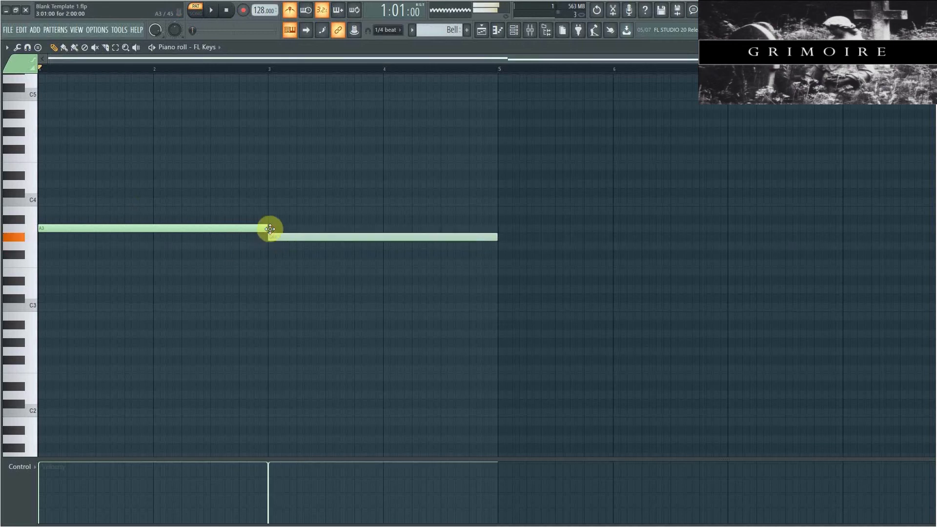
pyautogui.press('Delete')
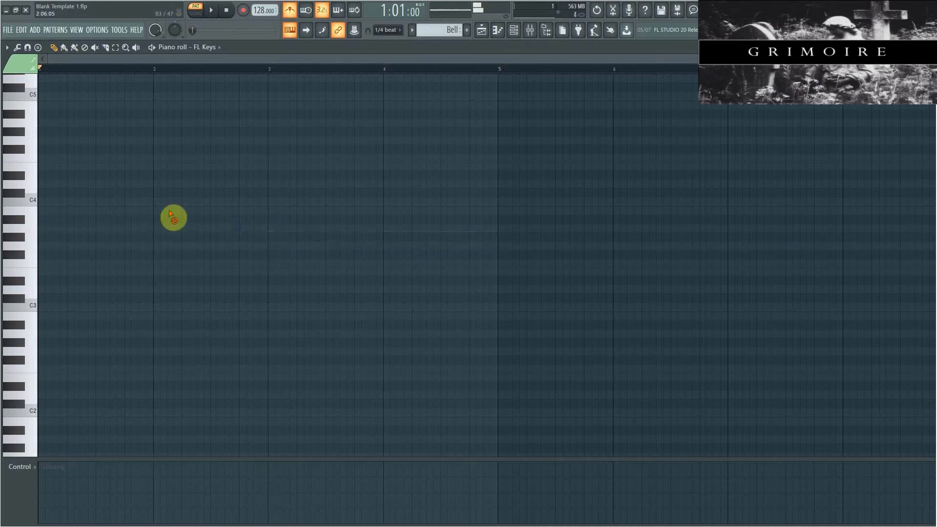
# Draw four consecutive two-bar notes from bar 1: A4, G#4, D5 and C#5.
pyautogui.scroll(2, 147, 198)
pyautogui.moveTo(77, 178); pyautogui.dragTo(63, 177)
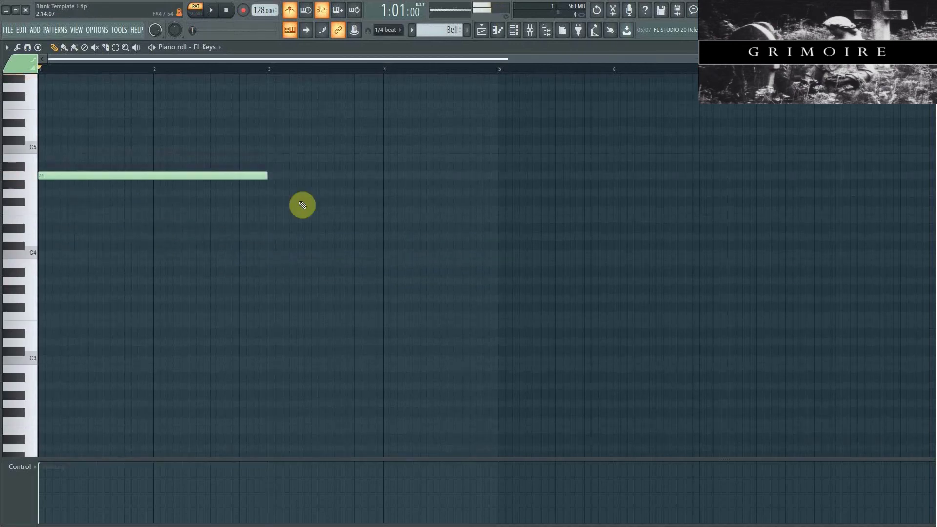
pyautogui.click(268, 187)
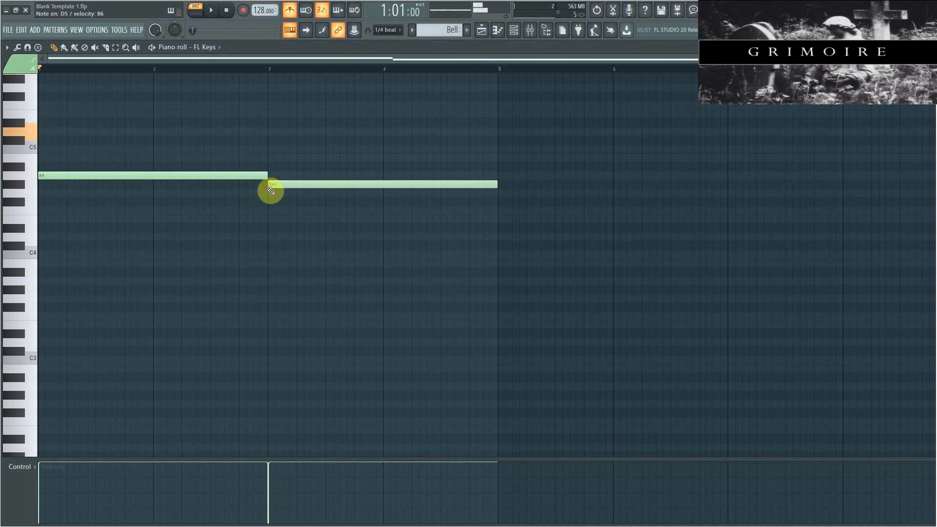
pyautogui.moveTo(506, 140); pyautogui.dragTo(499, 122)
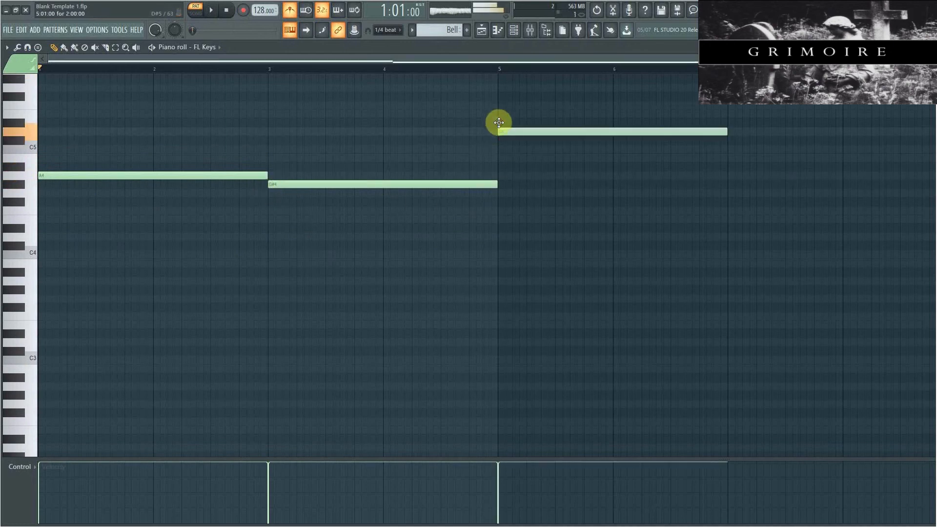
pyautogui.click(728, 140)
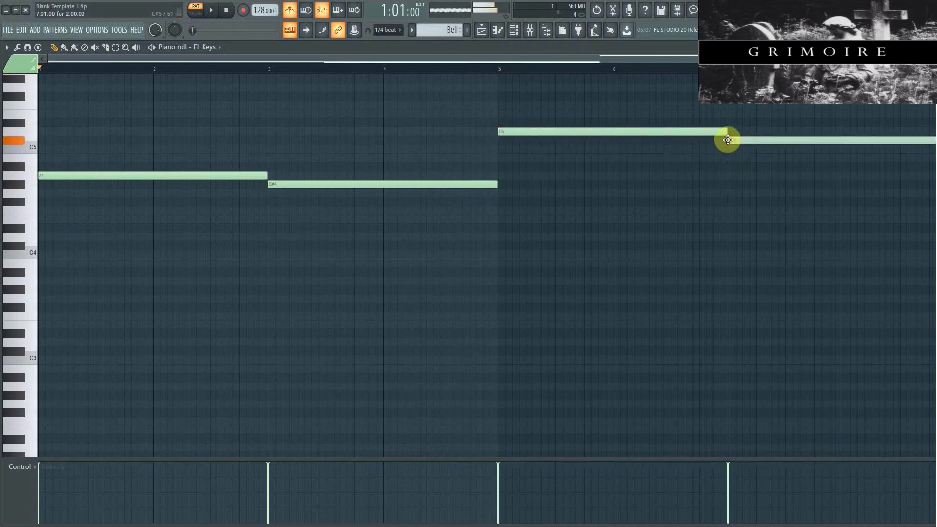
# Play the four-note melody in the piano roll and stop playback.
pyautogui.moveTo(429, 59); pyautogui.dragTo(331, 105)
pyautogui.moveTo(269, 180)
pyautogui.mouseDown()
pyautogui.moveTo(250, 177)
pyautogui.moveTo(268, 178)
pyautogui.mouseUp()
pyautogui.click(211, 10)
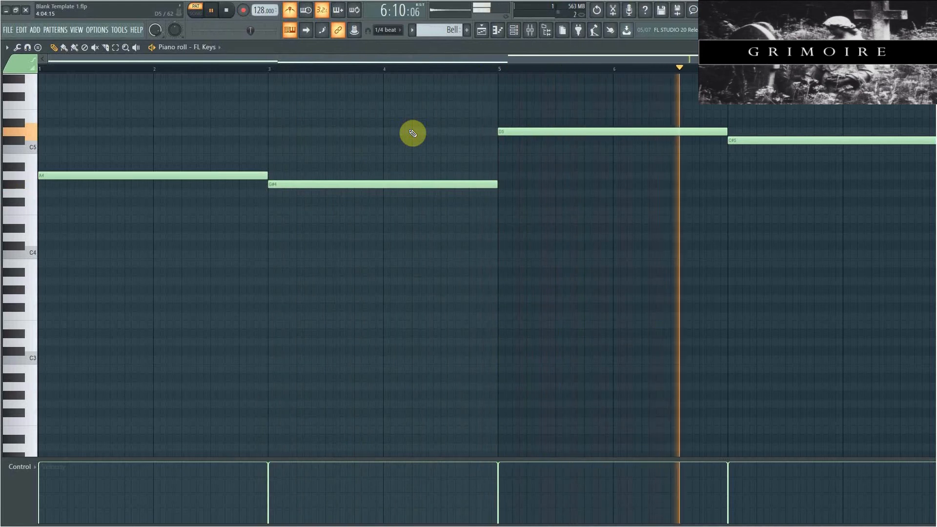
pyautogui.click(226, 10)
# Switch to song mode and add two-bar notes above the melody: C5 and E5 at bar 1, B4 and D#5 at bar 3, F5 and A5 at bar 5.
pyautogui.scroll(4, 262, 109)
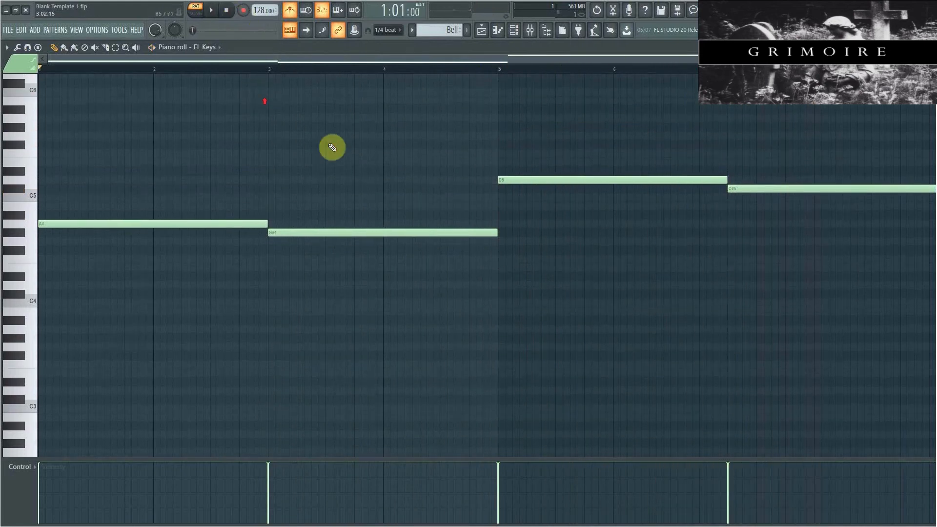
pyautogui.click(196, 10)
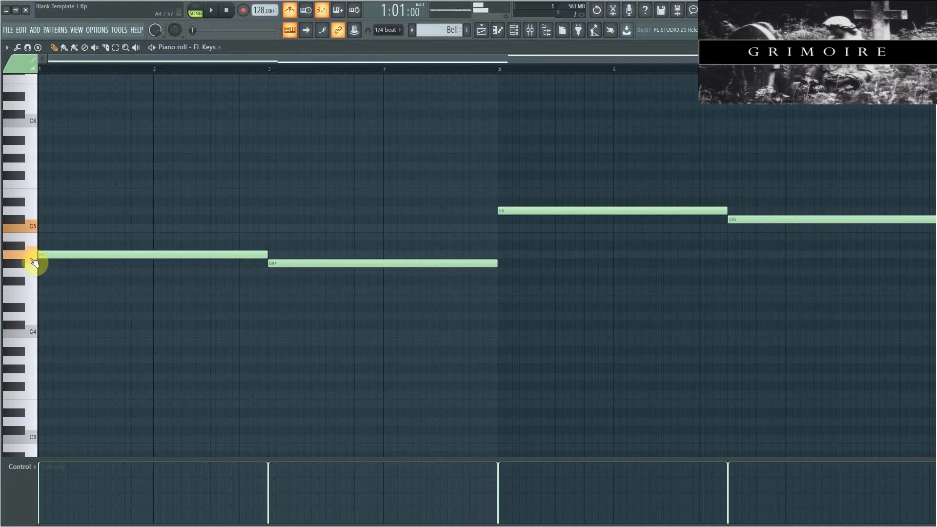
pyautogui.moveTo(51, 230); pyautogui.dragTo(17, 188)
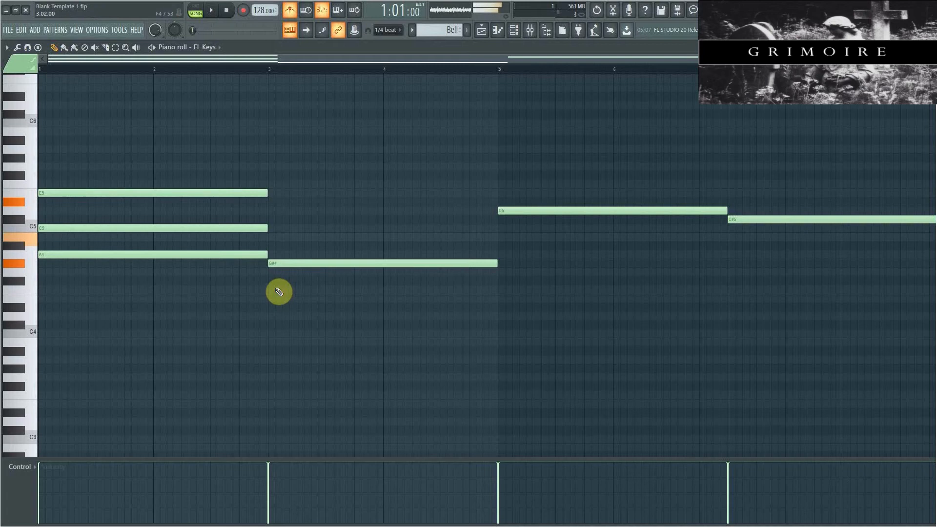
pyautogui.click(272, 237)
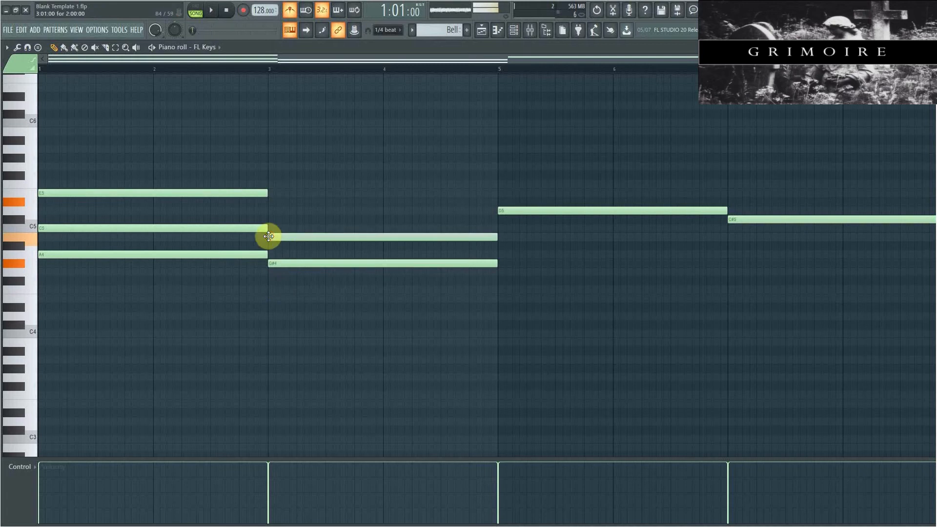
pyautogui.click(269, 202)
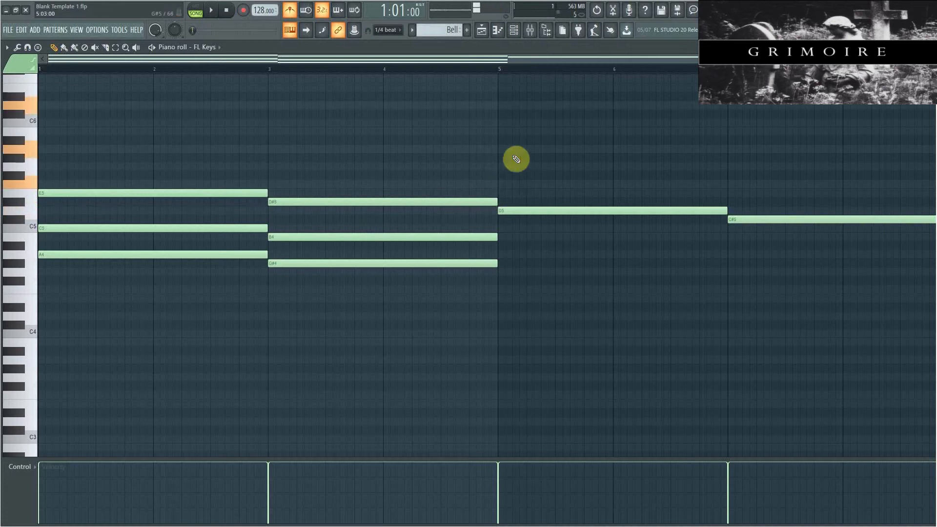
pyautogui.click(508, 185)
pyautogui.click(501, 150)
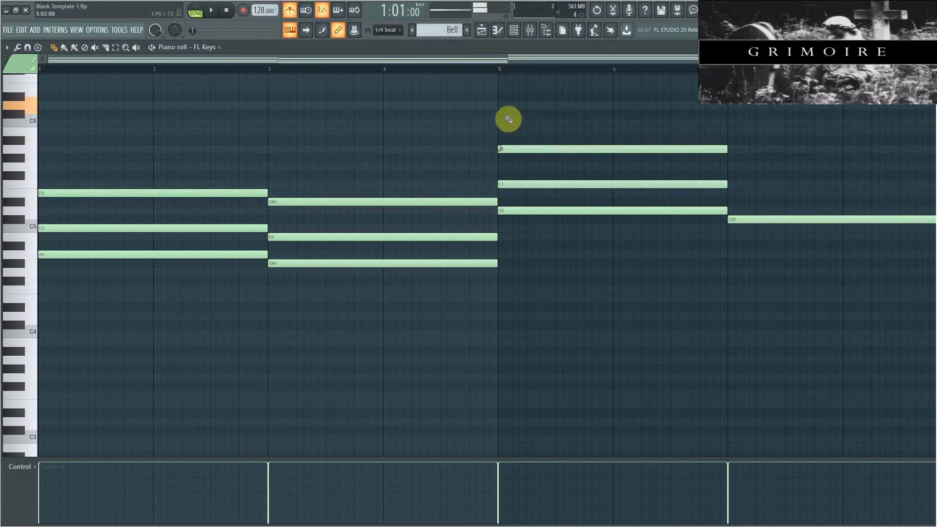
# Replace the D5 at bar 5 with a D6, switch to pattern mode to hear it, and move that note down to D5.
pyautogui.click(498, 105)
pyautogui.rightClick(537, 211)
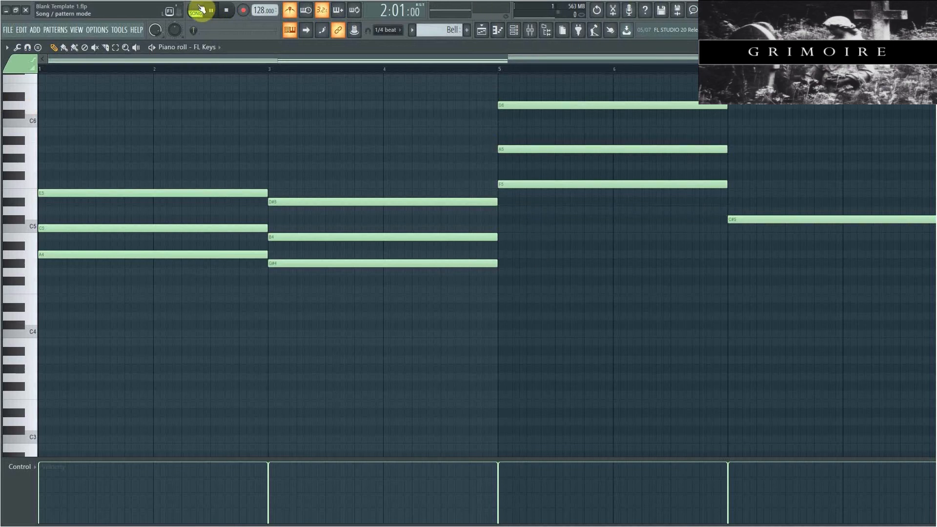
pyautogui.click(201, 9)
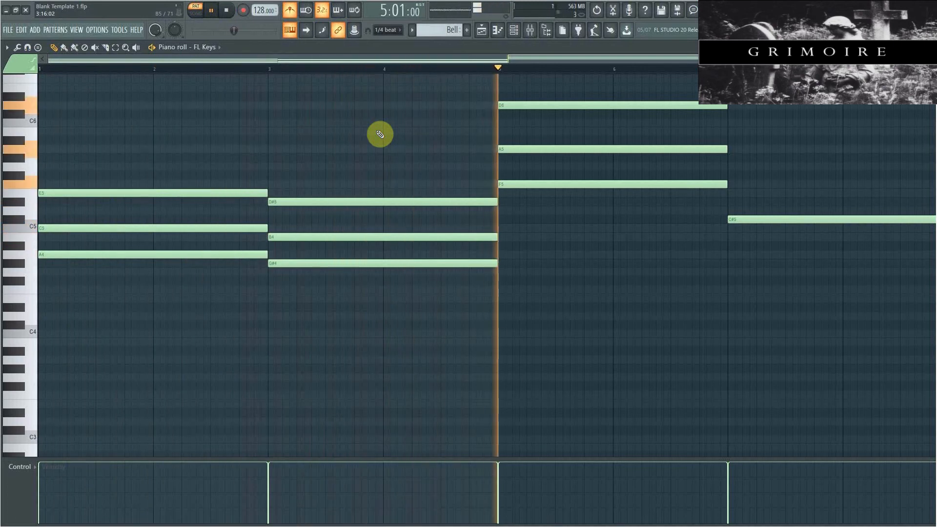
pyautogui.moveTo(511, 105); pyautogui.dragTo(515, 237)
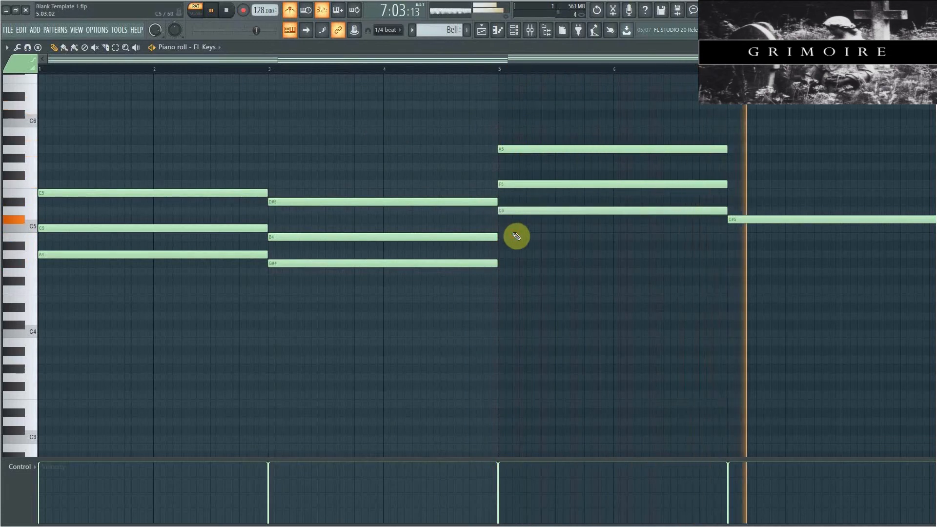
# Play the chords from bar 1, pause playback, and add two-bar A5 and E5 notes above the C#5 at bar 7.
pyautogui.click(44, 69)
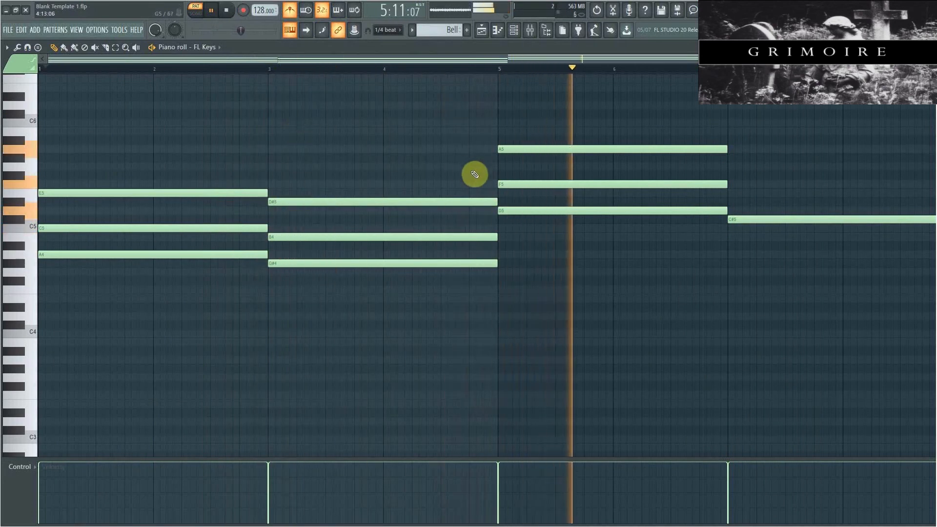
pyautogui.moveTo(507, 57); pyautogui.dragTo(645, 81)
pyautogui.click(210, 10)
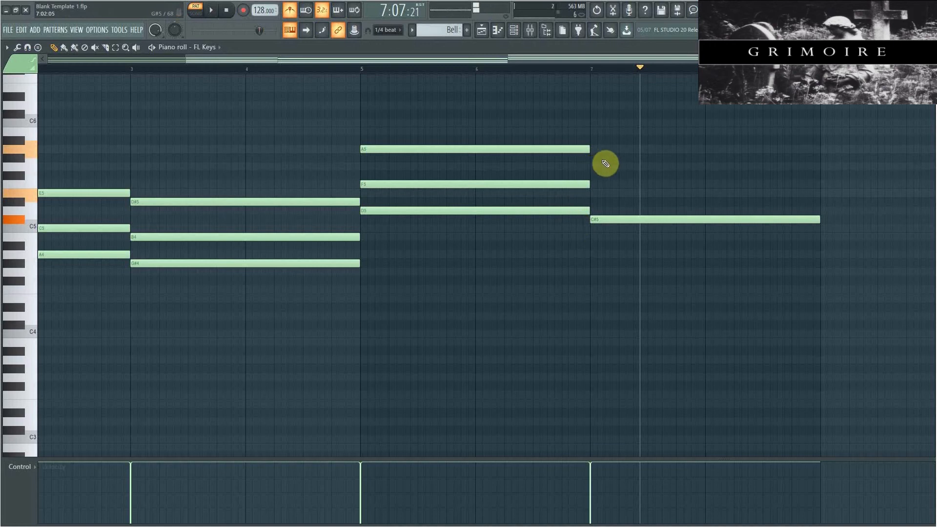
pyautogui.click(603, 149)
pyautogui.click(596, 193)
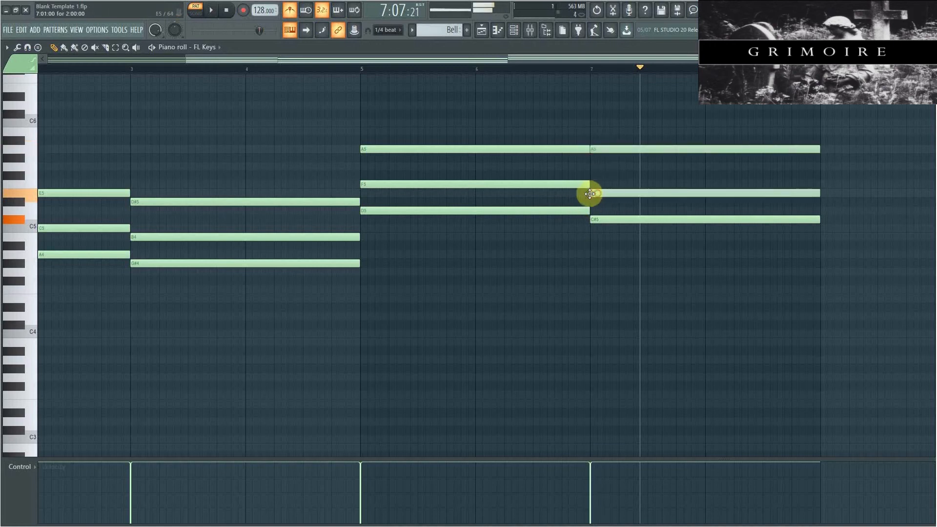
# Play through the complete four-chord progression and stop playback.
pyautogui.click(454, 68)
pyautogui.click(211, 10)
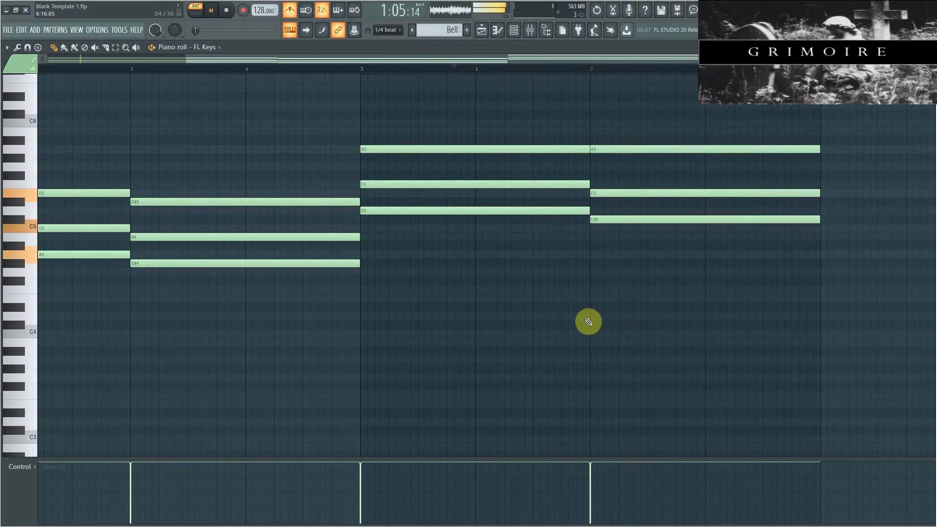
pyautogui.moveTo(477, 55); pyautogui.dragTo(109, 84)
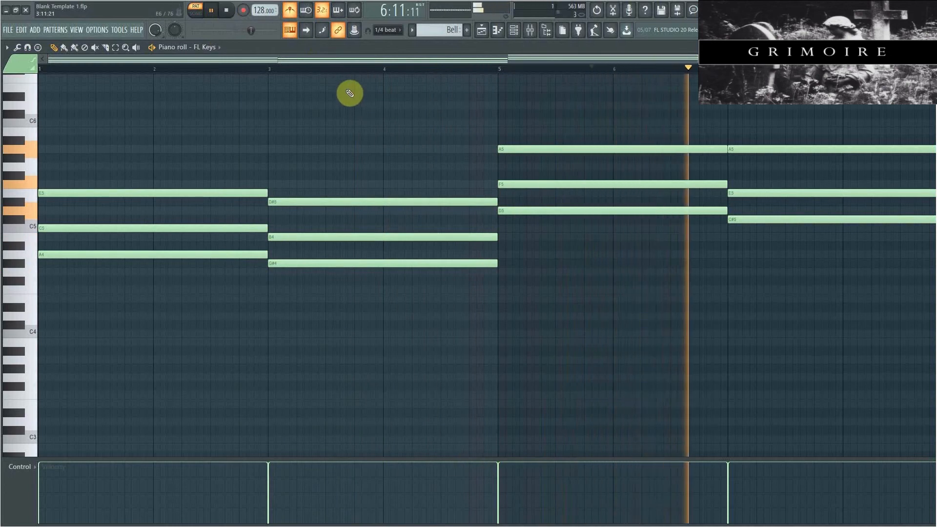
pyautogui.click(228, 12)
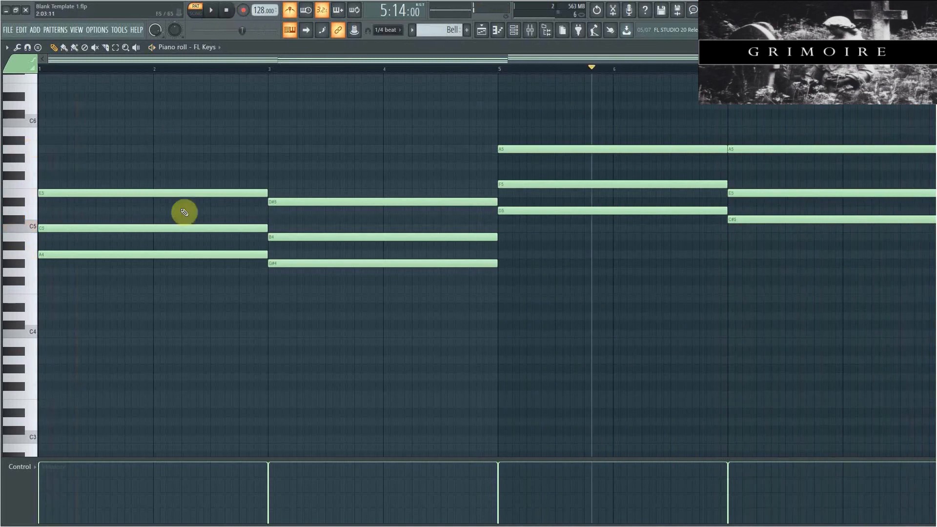
# Move the C5 and E5 notes at bar 1 up to D5 and F5, then play the revised progression and stop it.
pyautogui.click(141, 69)
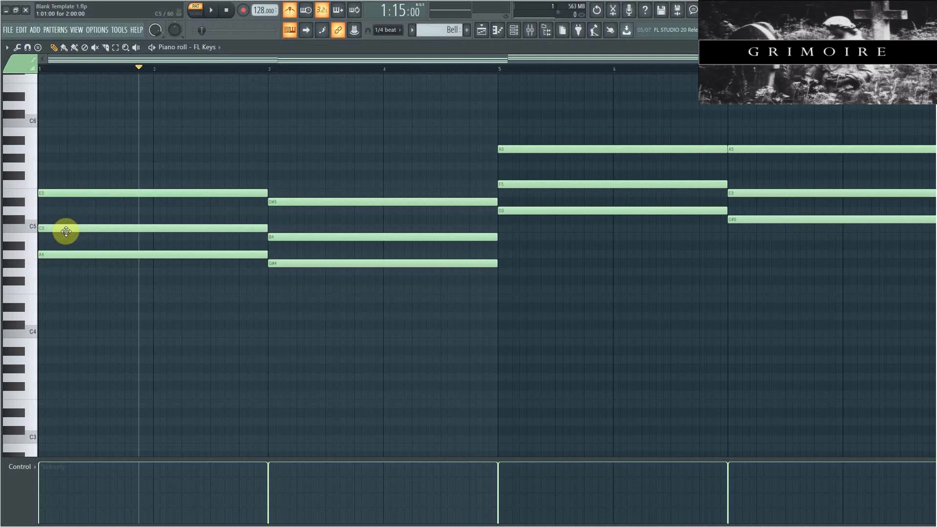
pyautogui.moveTo(66, 231); pyautogui.dragTo(65, 176)
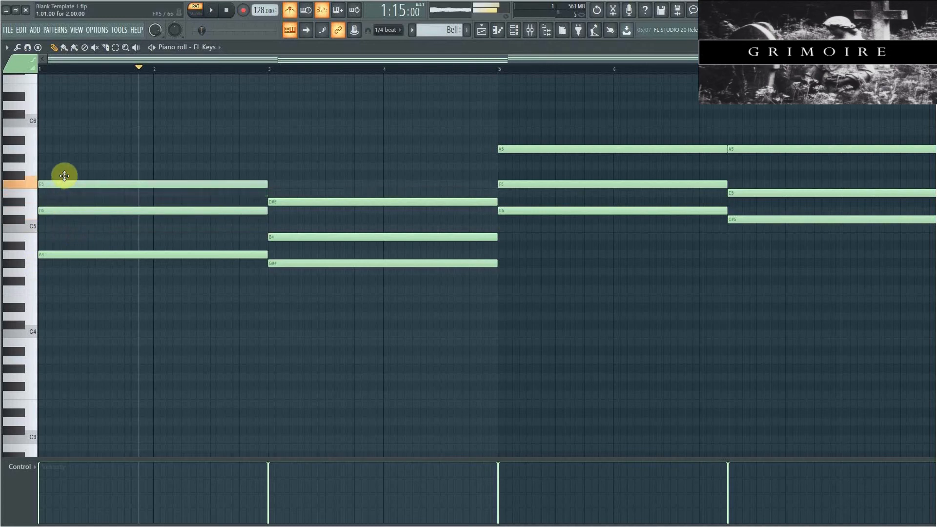
pyautogui.click(211, 10)
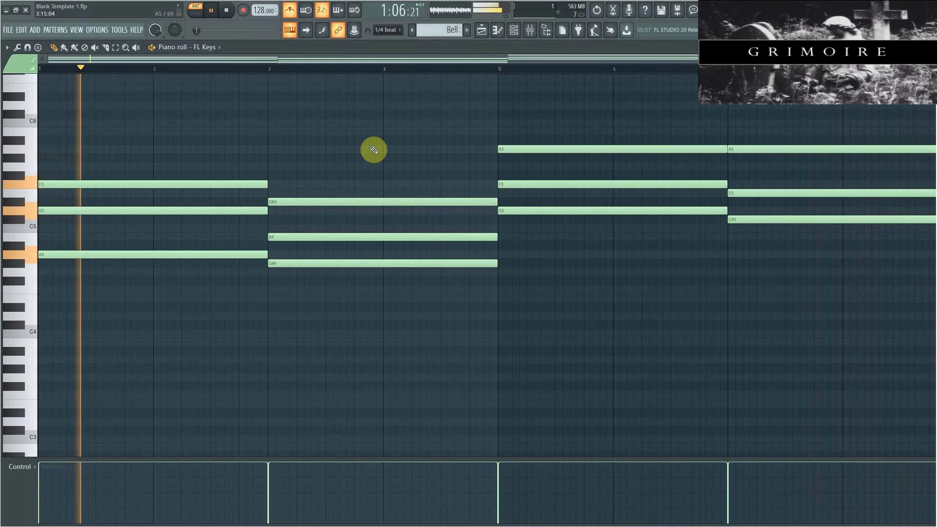
pyautogui.click(227, 11)
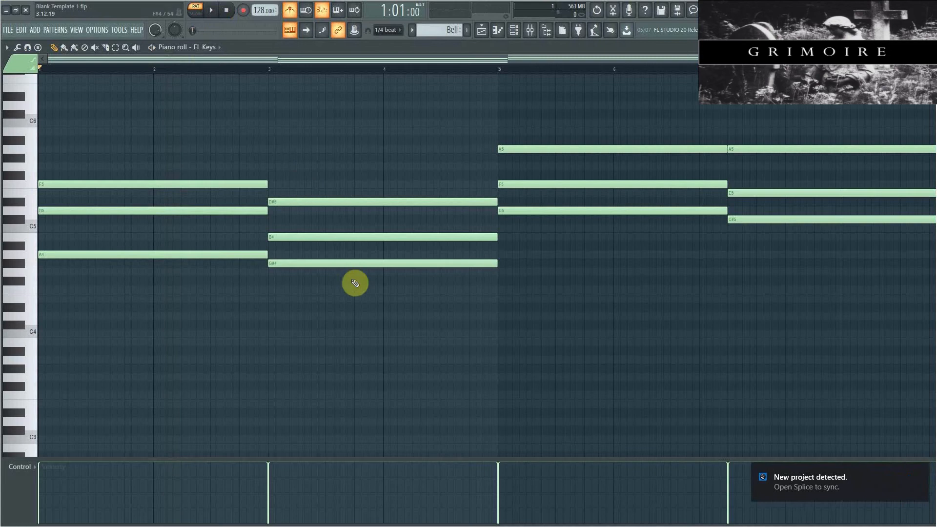
# Select the highest note of each of the four chords, then clear the selection.
pyautogui.scroll(1, 596, 339)
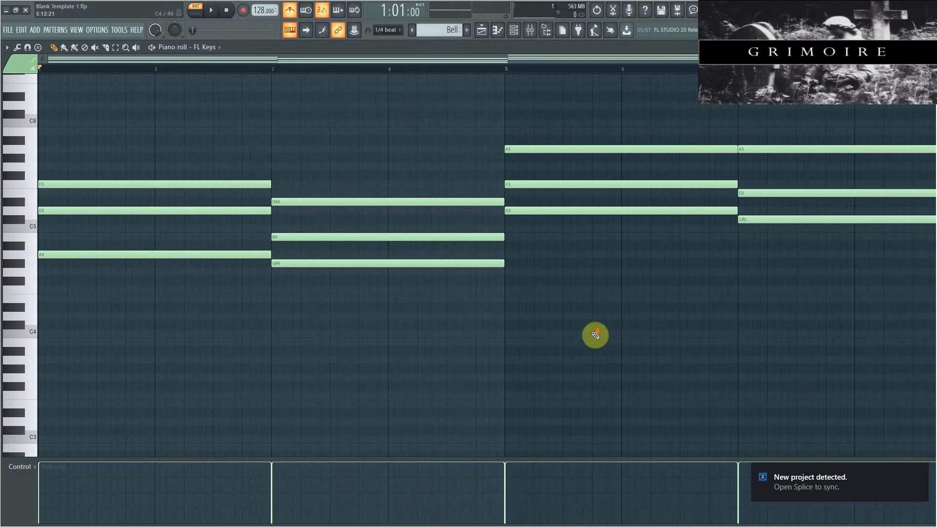
pyautogui.moveTo(230, 130); pyautogui.dragTo(379, 205)
pyautogui.moveTo(577, 147); pyautogui.dragTo(800, 156)
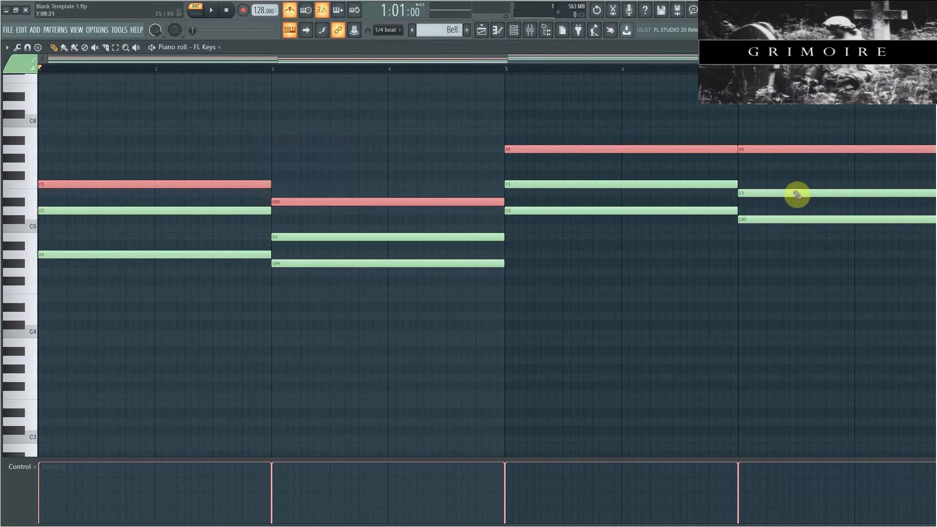
pyautogui.keyDown('ctrl'); pyautogui.click(404, 119); pyautogui.keyUp('ctrl')
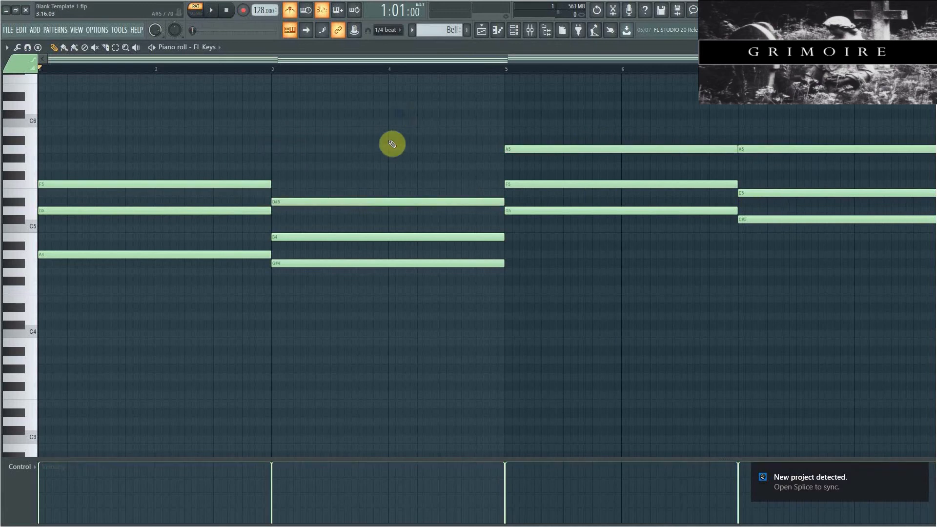
# Select the middle note of each of the four chords, then clear the selection.
pyautogui.keyDown('ctrl'); pyautogui.click(215, 211); pyautogui.keyUp('ctrl')
pyautogui.keyDown('ctrl'); pyautogui.click(285, 240); pyautogui.keyUp('ctrl')
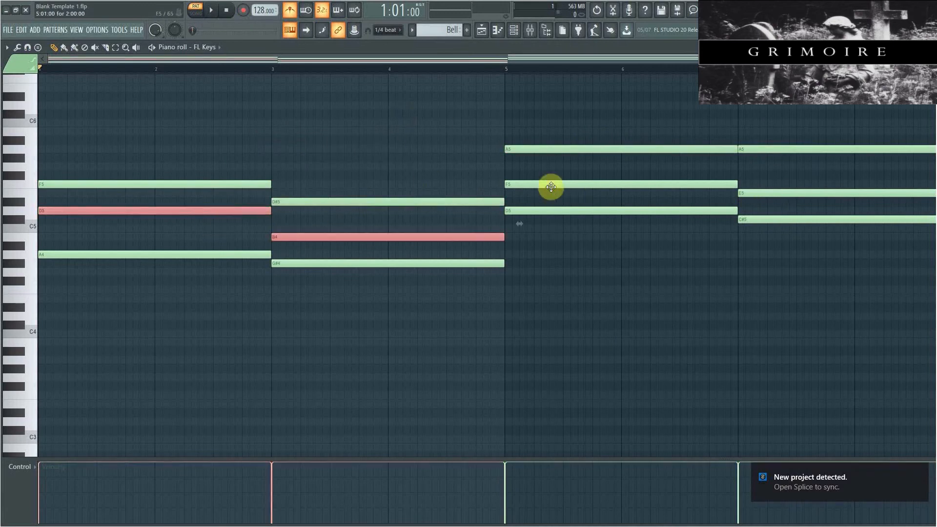
pyautogui.keyDown('ctrl'); pyautogui.keyDown('shift'); pyautogui.click(551, 186); pyautogui.keyUp('shift'); pyautogui.keyUp('ctrl')
pyautogui.keyDown('ctrl'); pyautogui.keyDown('shift'); pyautogui.click(825, 194); pyautogui.keyUp('shift'); pyautogui.keyUp('ctrl')
pyautogui.keyDown('ctrl'); pyautogui.click(440, 321); pyautogui.keyUp('ctrl')
# Select the lowest note of each of the four chords and delete the selected notes.
pyautogui.keyDown('ctrl'); pyautogui.moveTo(343, 329); pyautogui.dragTo(211, 254); pyautogui.keyUp('ctrl')
pyautogui.keyDown('ctrl'); pyautogui.moveTo(840, 320); pyautogui.dragTo(610, 212); pyautogui.keyUp('ctrl')
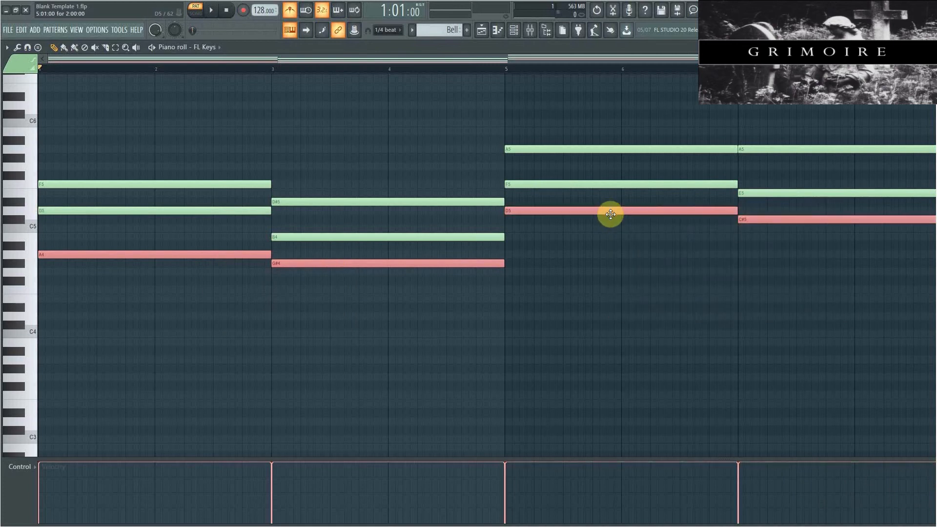
pyautogui.press('Delete')
# Show the playlist and channel rack, clone the FL Keys channel twice, and close the rack.
pyautogui.click(482, 32)
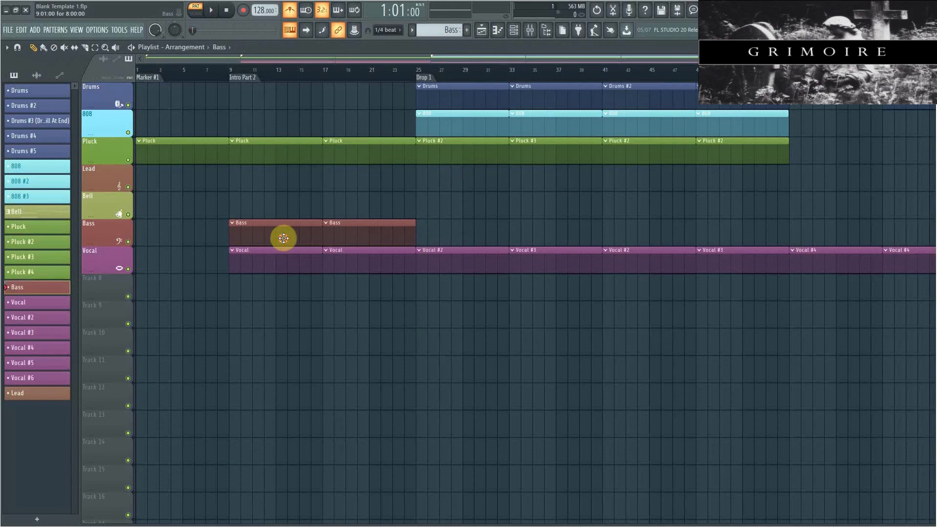
pyautogui.press('F6')
pyautogui.rightClick(382, 66)
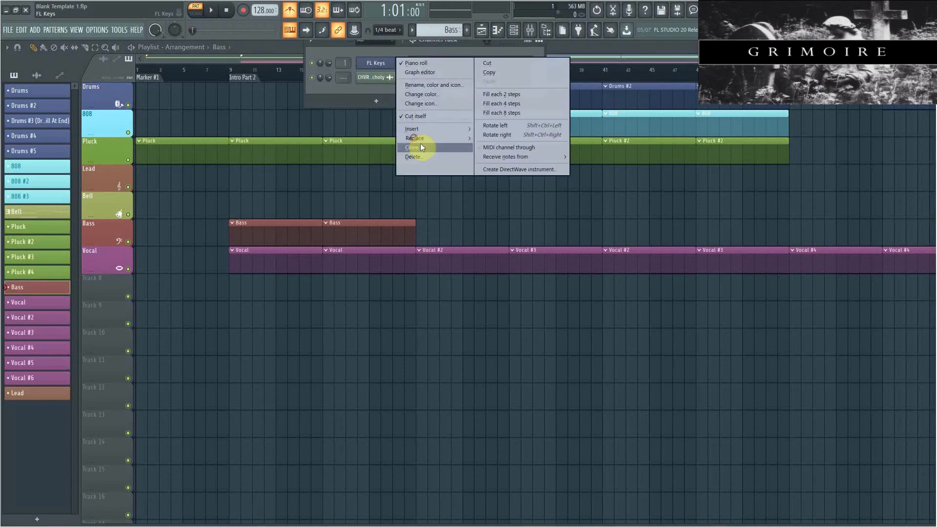
pyautogui.click(420, 144)
pyautogui.rightClick(394, 79)
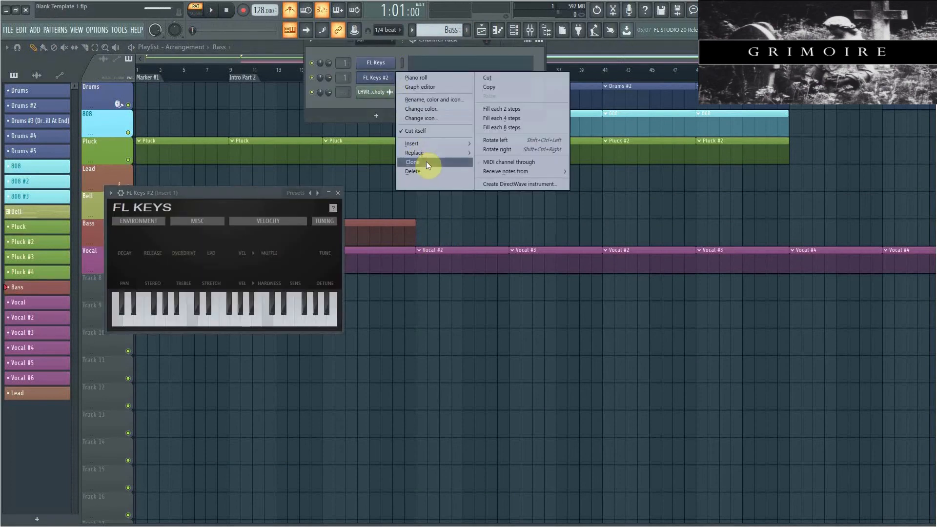
pyautogui.click(427, 161)
pyautogui.click(552, 91)
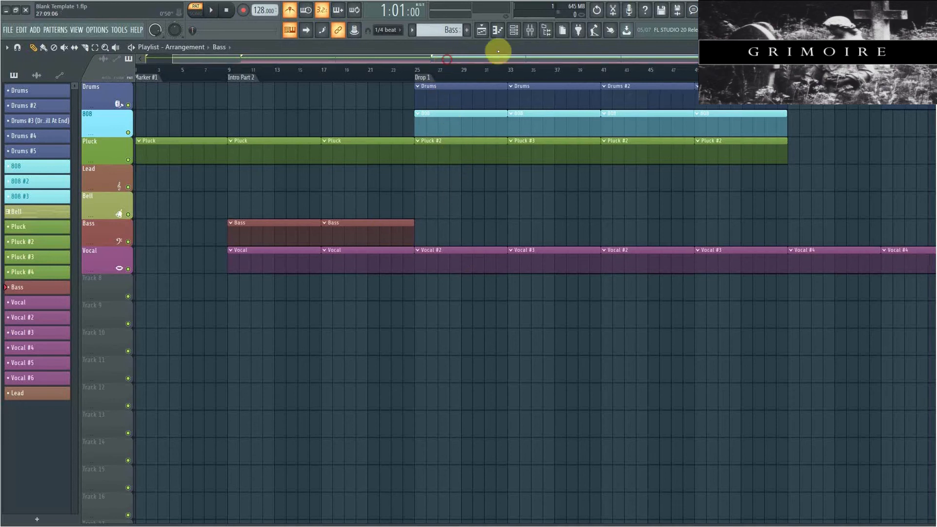
# Look over the arrangement, reopen the channel rack, and clone the last FL Keys channel two more times.
pyautogui.moveTo(520, 57); pyautogui.dragTo(925, 293)
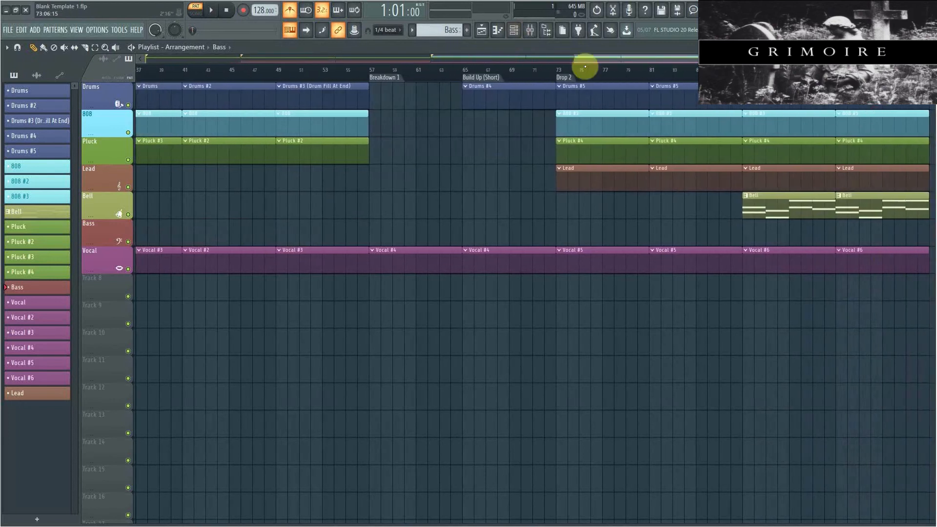
pyautogui.moveTo(601, 62); pyautogui.dragTo(169, 85)
pyautogui.click(514, 31)
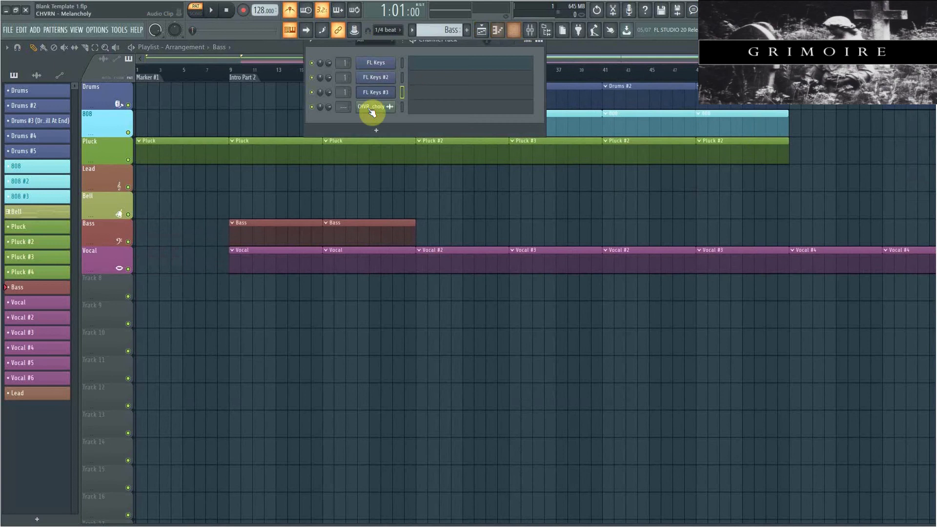
pyautogui.rightClick(385, 122)
pyautogui.click(418, 184)
pyautogui.rightClick(388, 126)
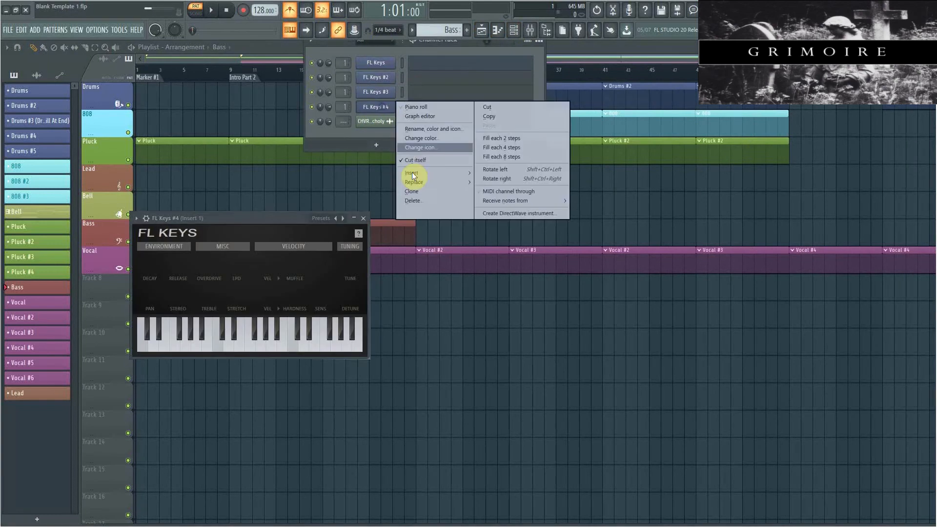
pyautogui.click(417, 185)
# Rename the first FL Keys channel to Bass using the preset instrument name.
pyautogui.rightClick(374, 78)
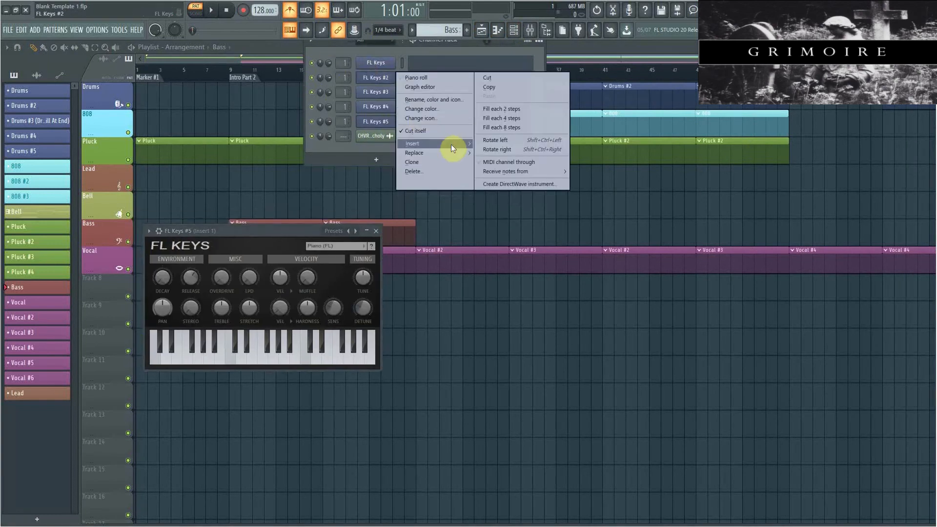
pyautogui.click(363, 50)
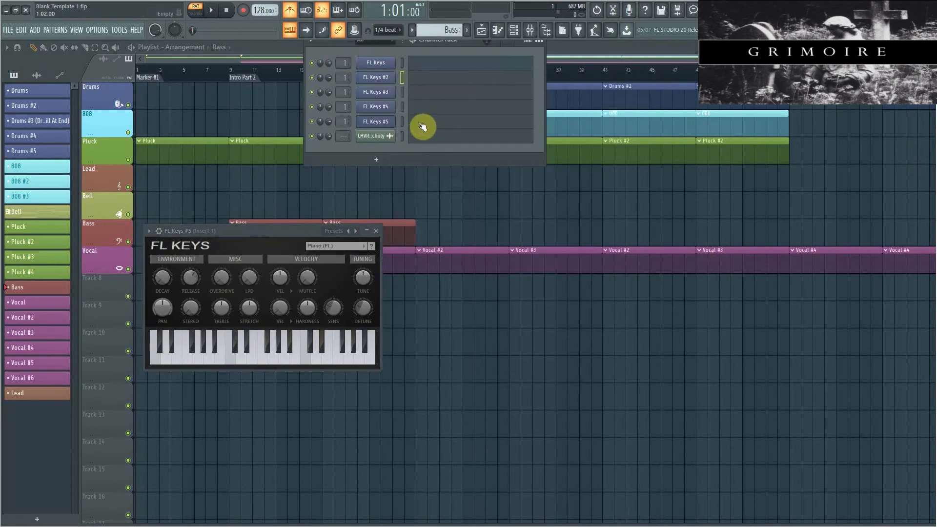
pyautogui.rightClick(374, 62)
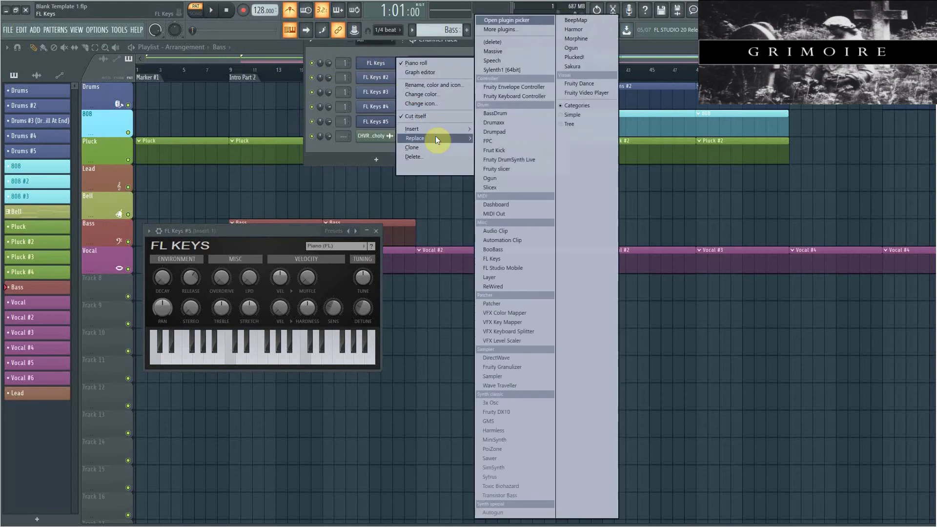
pyautogui.click(438, 87)
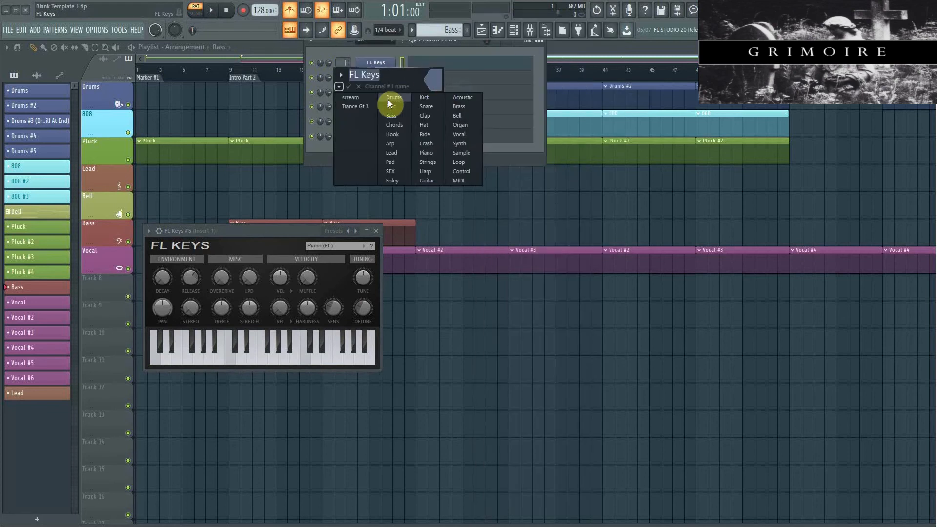
pyautogui.click(403, 116)
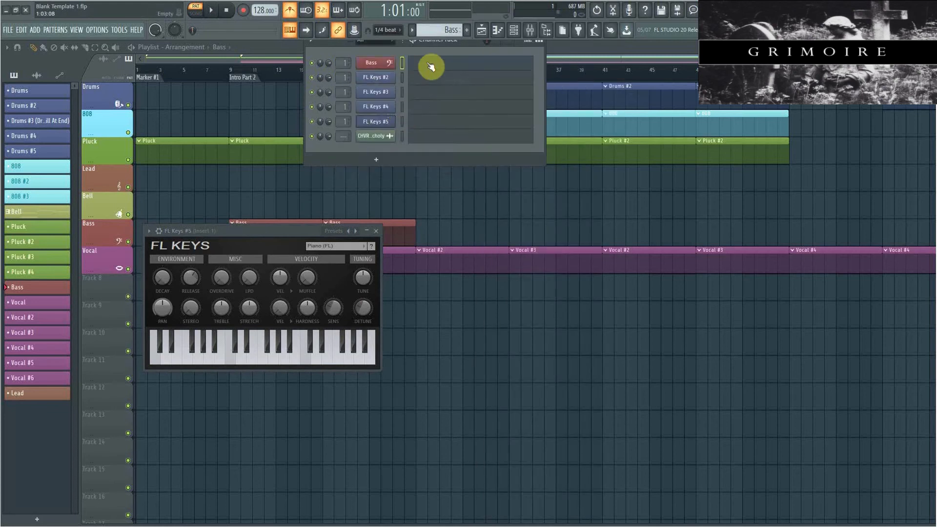
# Transpose all the Bass channel's notes down two octaves while playing the pattern.
pyautogui.click(428, 66)
pyautogui.scroll(-3, 46, 193)
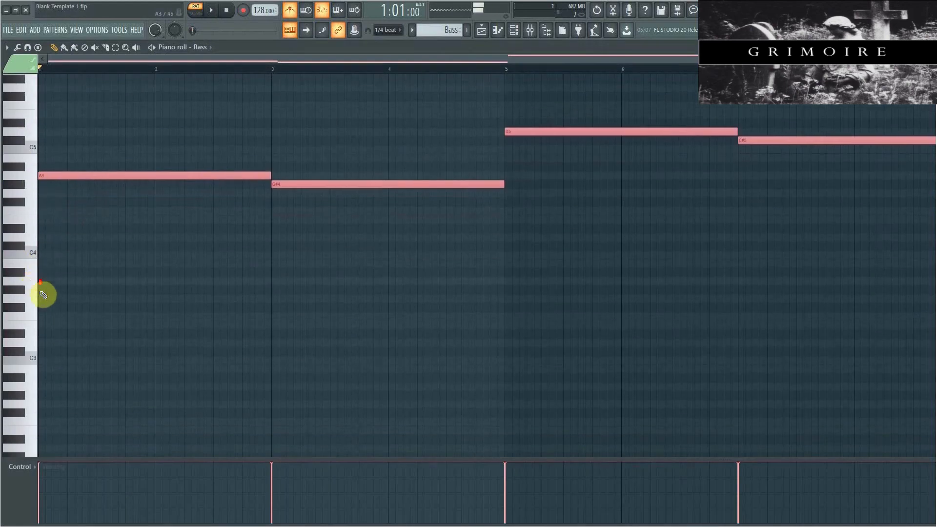
pyautogui.scroll(-2, 42, 294)
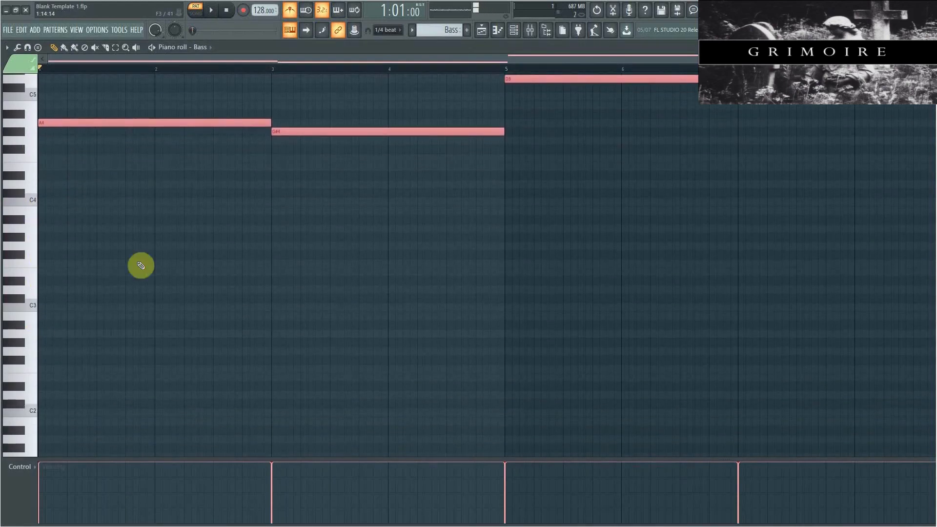
pyautogui.hotkey('ctrl', 'Down')
pyautogui.press('space')
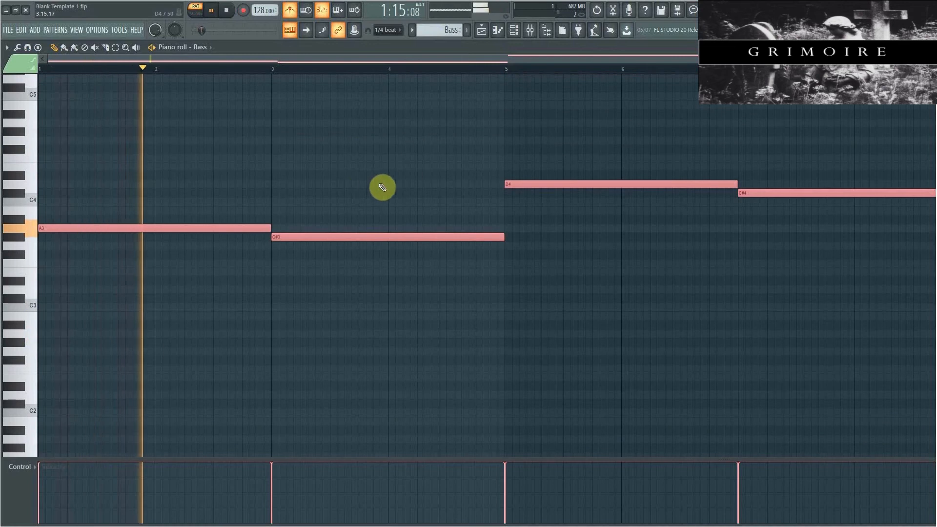
pyautogui.hotkey('ctrl', 'Down')
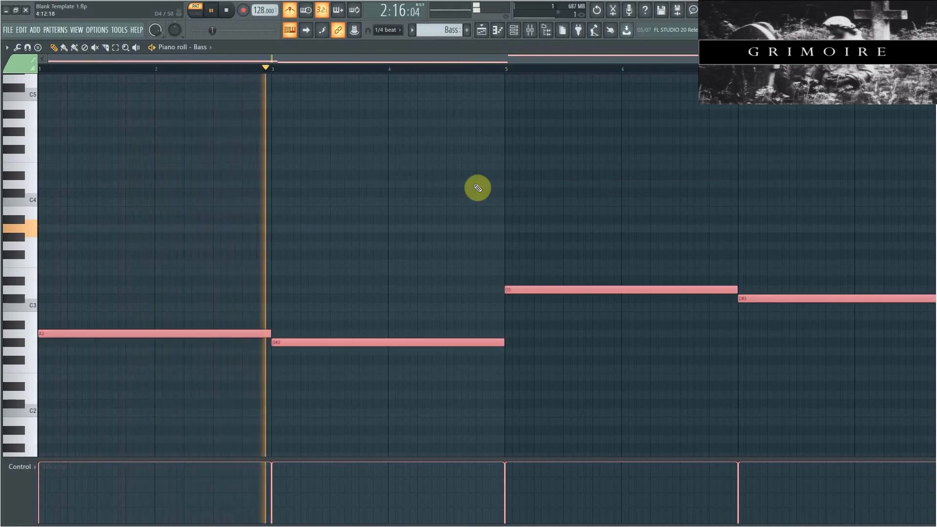
# Show the playlist and select the Intro Part 2 time range from bar 9 to bar 25.
pyautogui.click(482, 30)
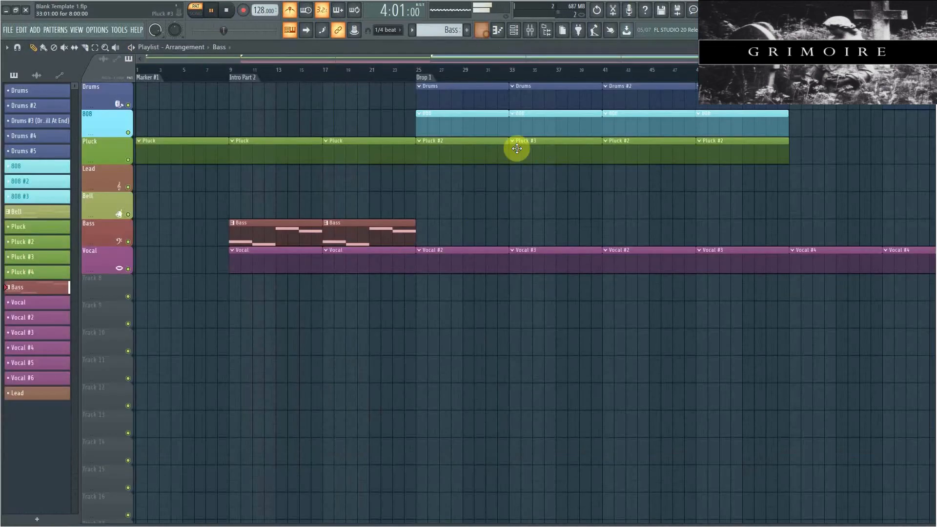
pyautogui.scroll(2, 232, 72)
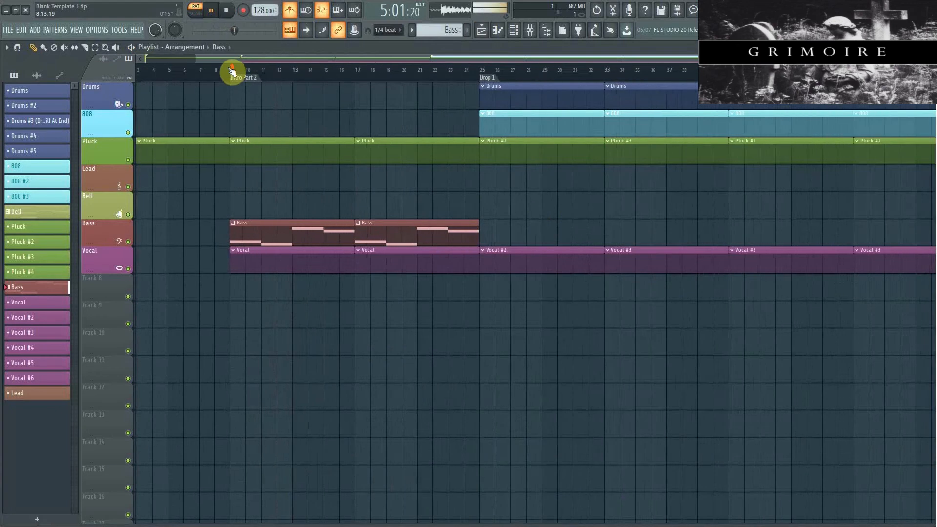
pyautogui.scroll(2, 234, 73)
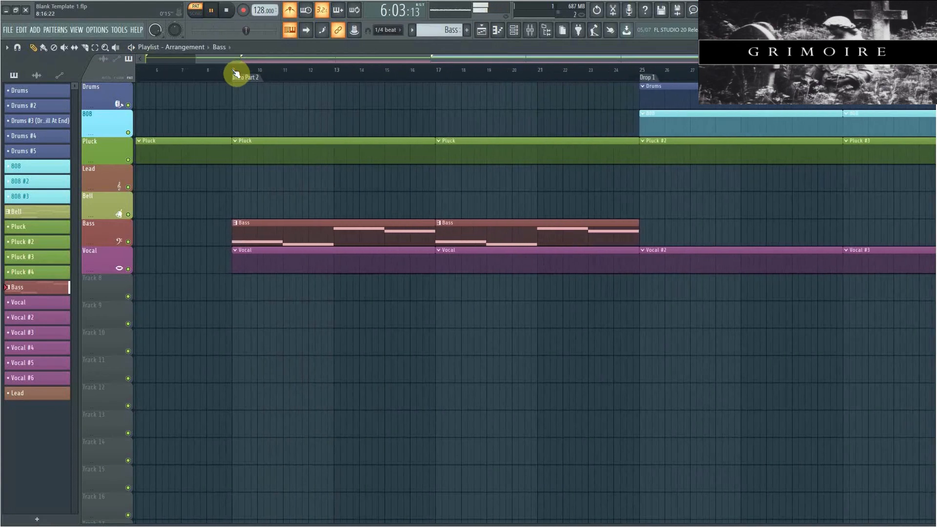
pyautogui.moveTo(234, 74); pyautogui.dragTo(643, 146)
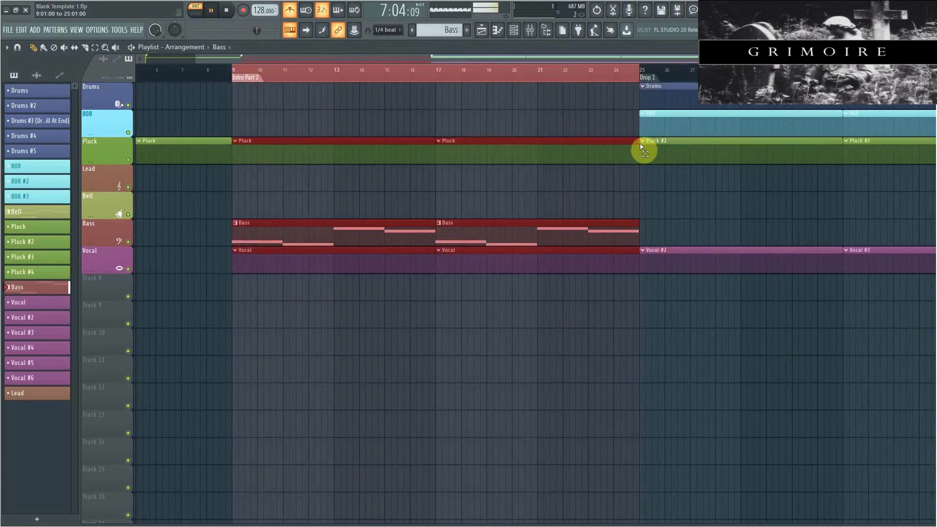
# Stop playback, switch to the Bell pattern, and cut all the chord notes from its Bass channel.
pyautogui.doubleClick(259, 154)
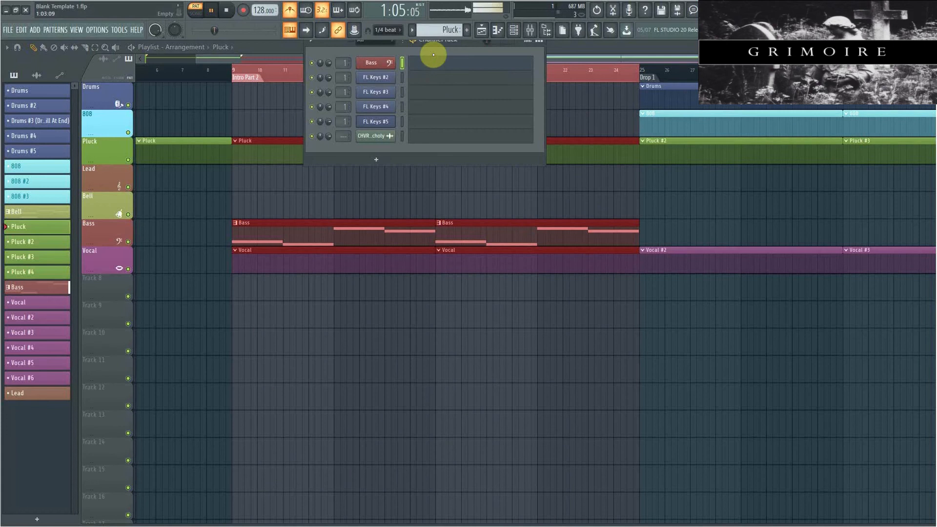
pyautogui.press('space')
pyautogui.moveTo(446, 32); pyautogui.dragTo(445, 28)
pyautogui.click(440, 67)
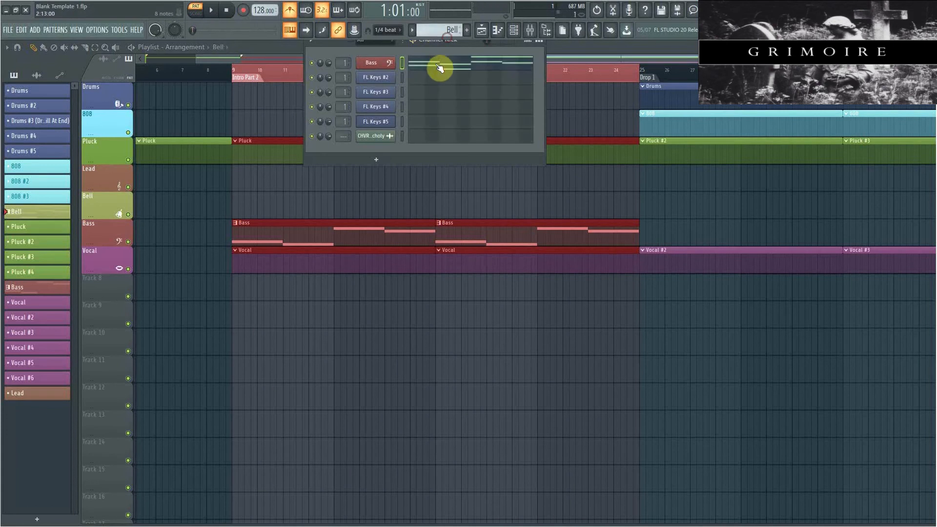
pyautogui.click(437, 67)
pyautogui.hotkey('ctrl', 'v')
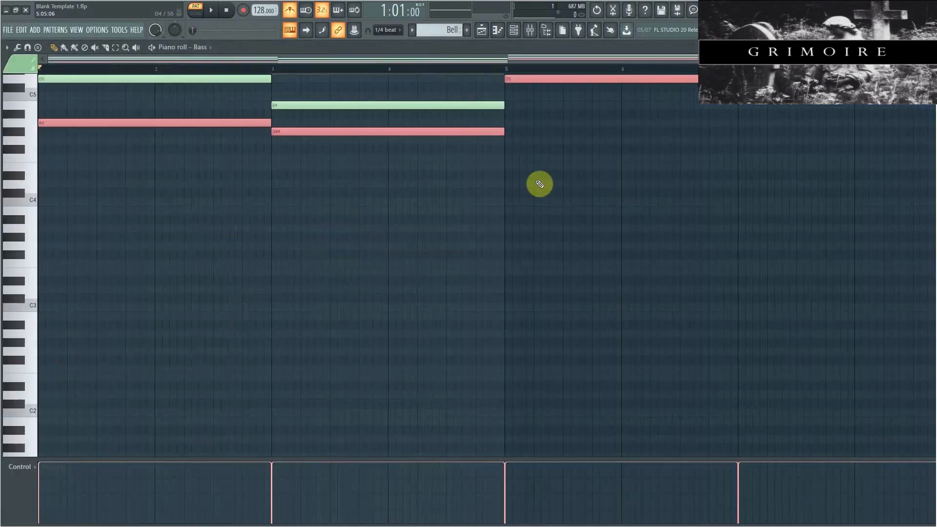
pyautogui.rightClick(502, 215)
pyautogui.scroll(6, 505, 222)
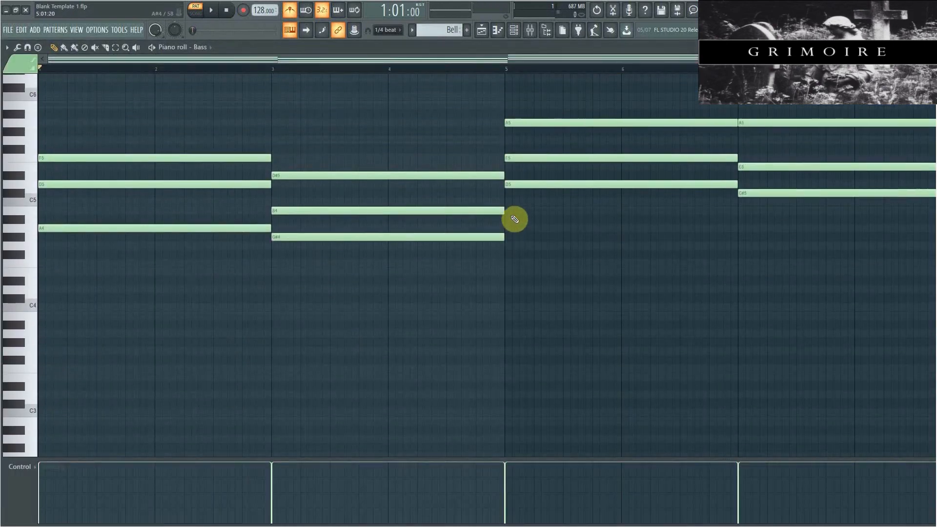
pyautogui.click(497, 30)
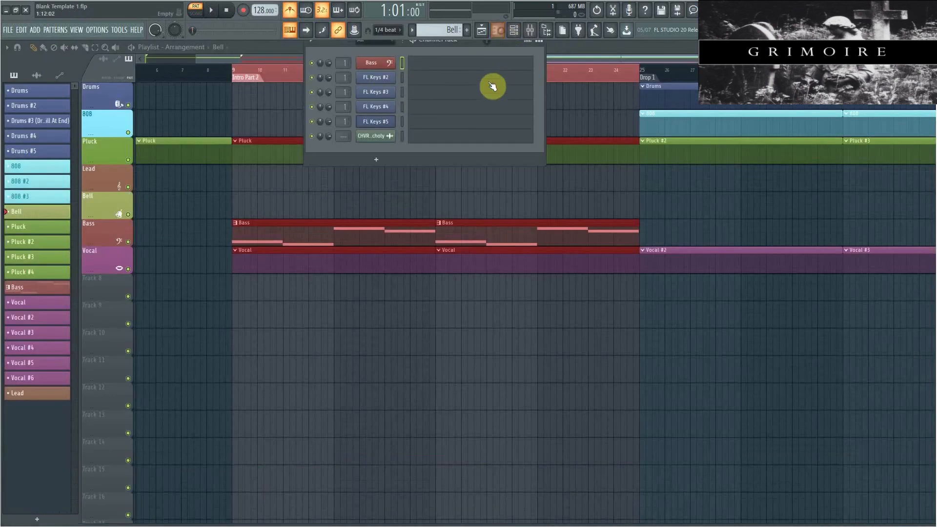
# Rename the FL Keys #2 channel to Pluck.
pyautogui.rightClick(383, 79)
pyautogui.click(442, 102)
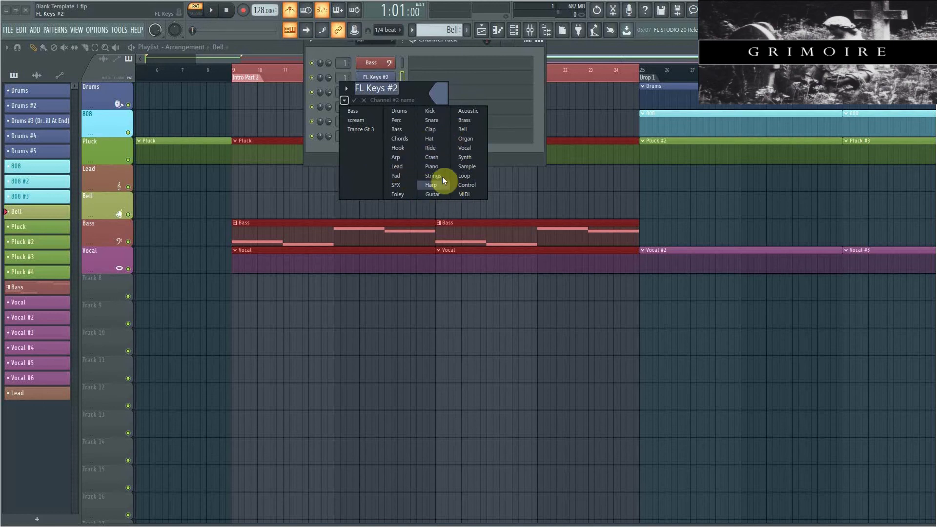
pyautogui.click(380, 89)
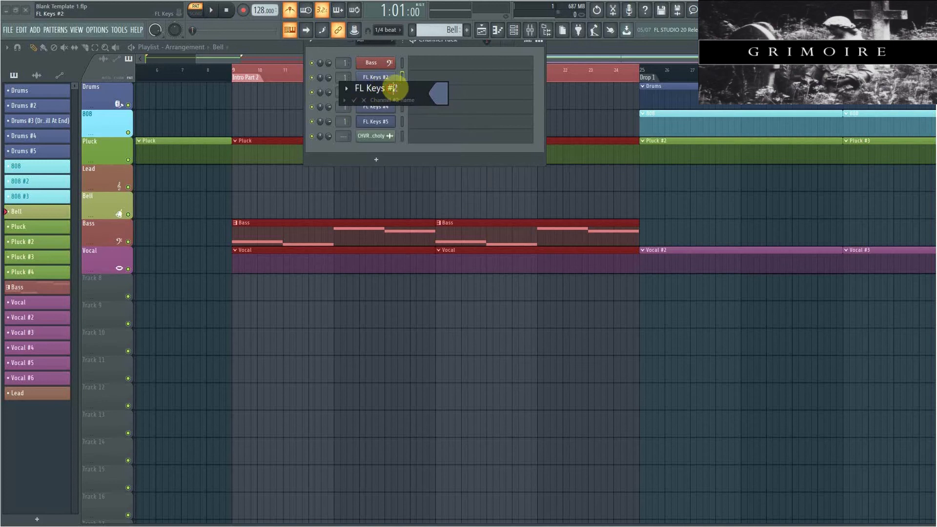
pyautogui.moveTo(401, 90); pyautogui.dragTo(279, 79)
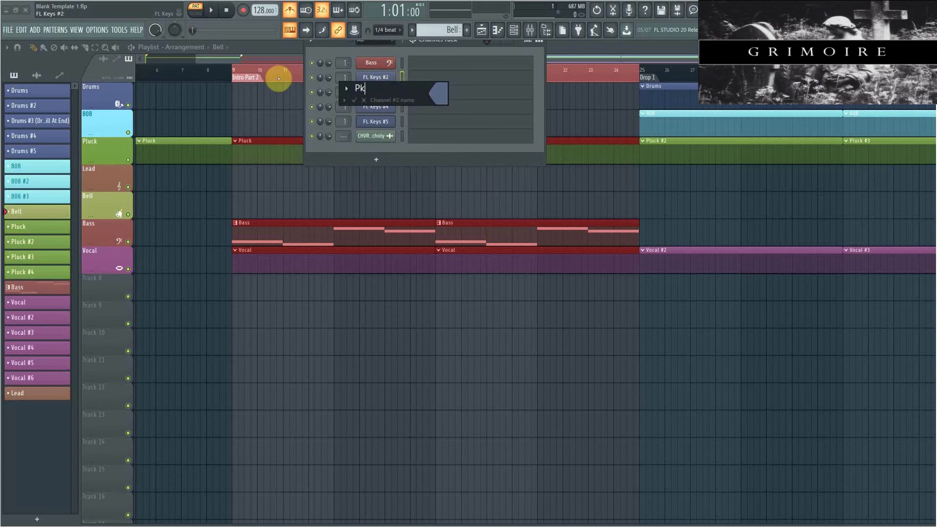
pyautogui.write('Pluck')
pyautogui.press('Return')
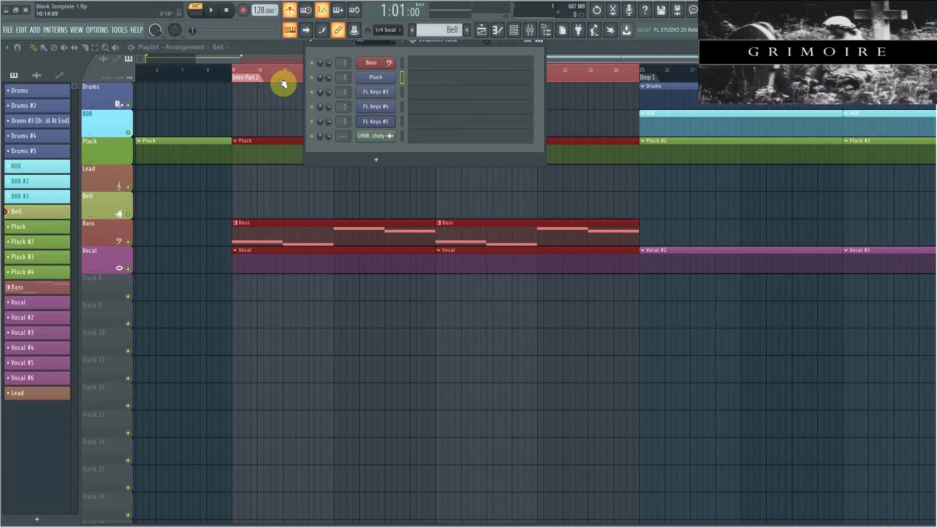
# Paste the chord notes into the Pluck channel of the Bell pattern and cut them out again.
pyautogui.click(458, 79)
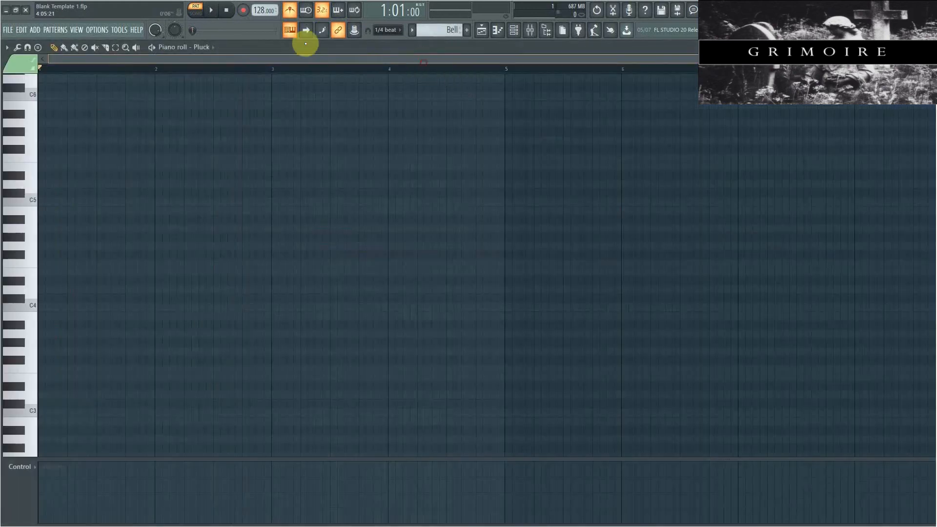
pyautogui.hotkey('ctrl', 'v')
pyautogui.click(405, 334)
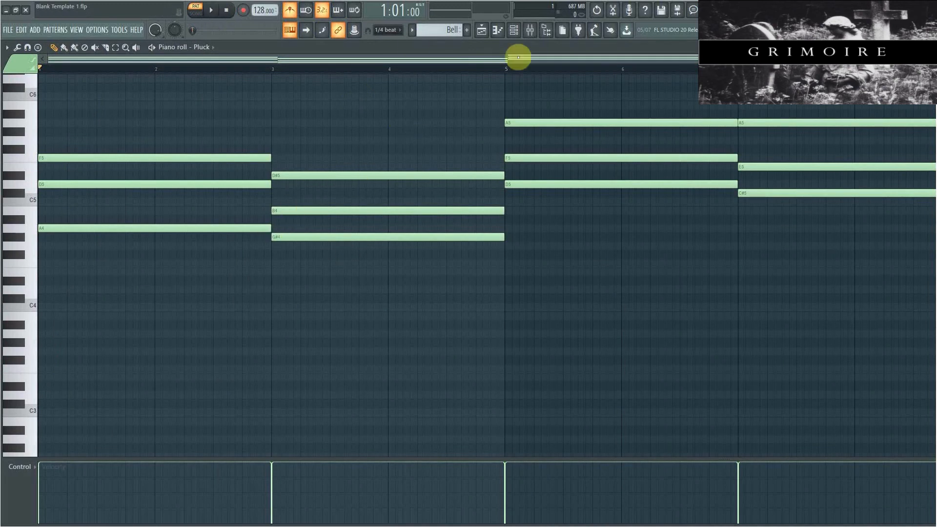
pyautogui.click(498, 33)
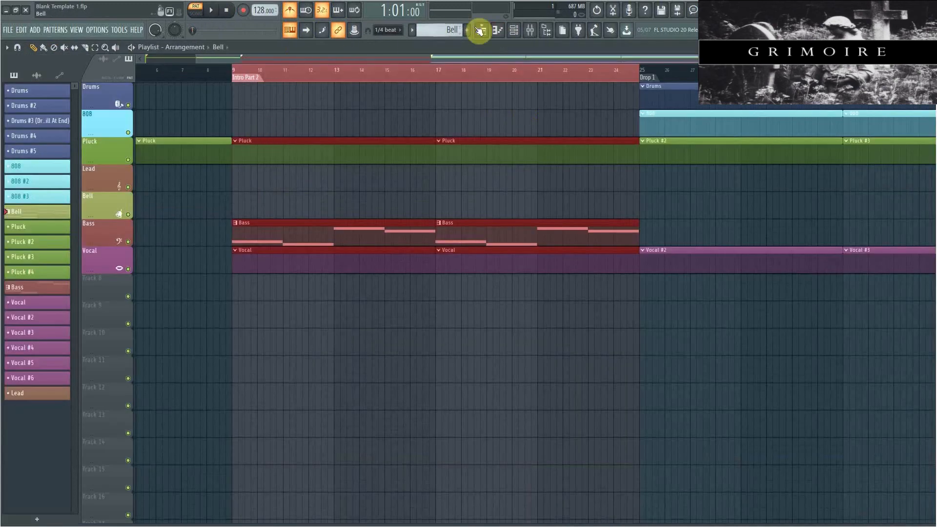
pyautogui.click(514, 29)
pyautogui.click(461, 81)
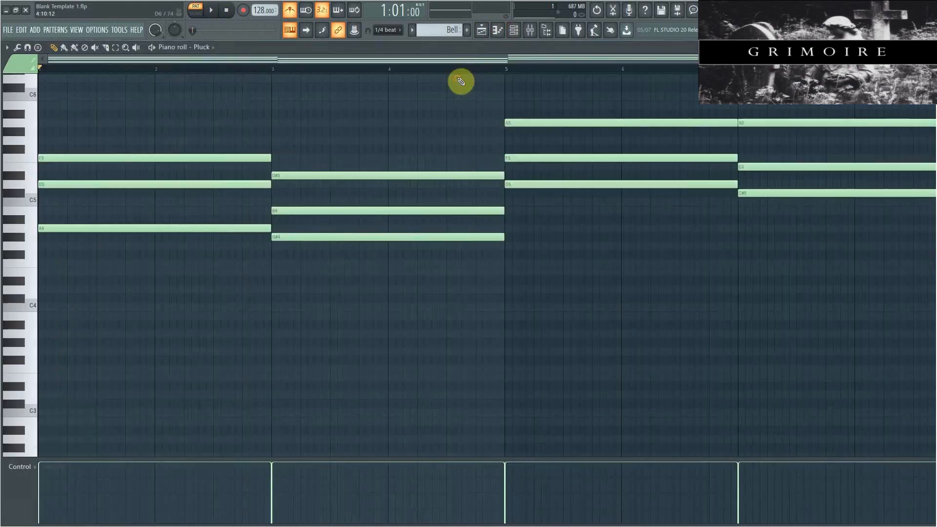
pyautogui.hotkey('ctrl', 'x')
# Open the Pluck pattern from the playlist and paste the chord notes into its Pluck channel.
pyautogui.click(486, 29)
pyautogui.doubleClick(320, 147)
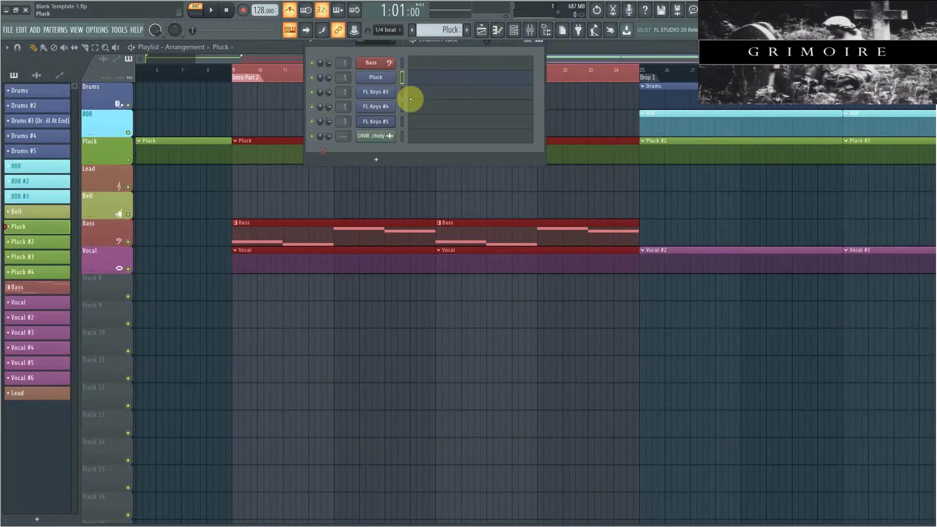
pyautogui.click(416, 81)
pyautogui.hotkey('ctrl', 'v')
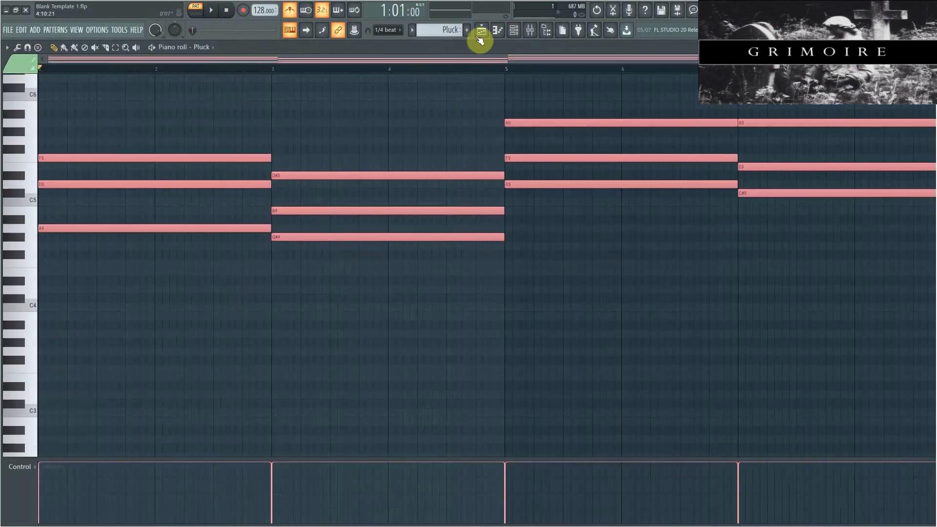
# Return to the playlist, switch playback to song mode, and clear the clip selection while the Intro Part 2 section plays.
pyautogui.click(481, 31)
pyautogui.press('space')
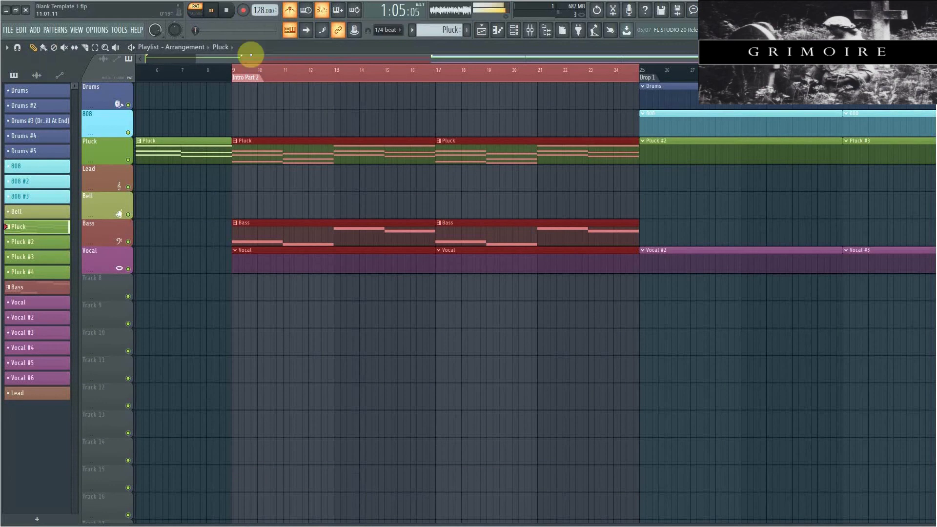
pyautogui.click(196, 13)
pyautogui.click(325, 200)
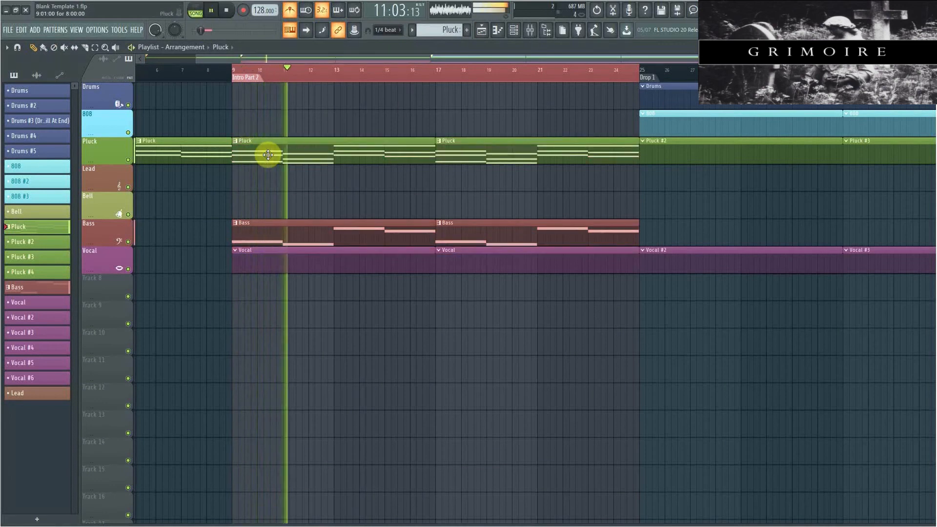
# Open the Pluck channel's miscellaneous settings with the arpeggiator and stop playback.
pyautogui.click(514, 31)
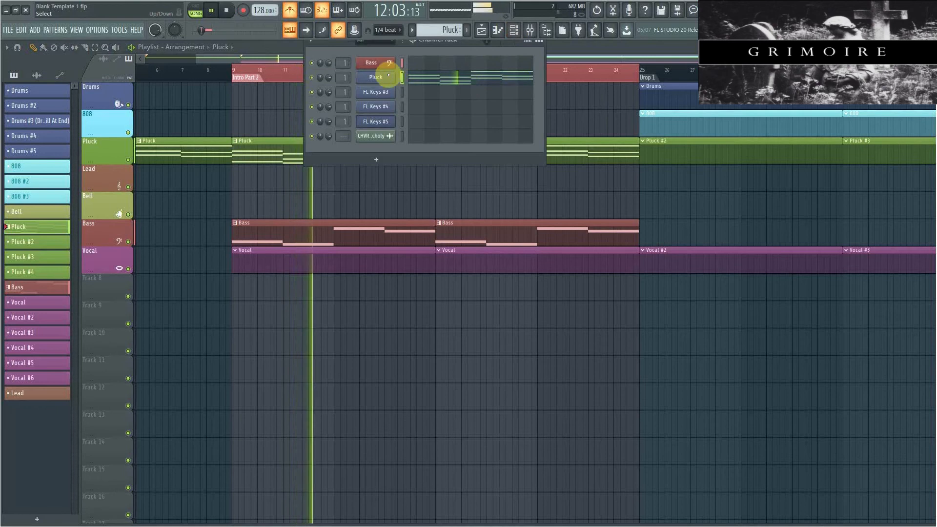
pyautogui.click(376, 77)
pyautogui.click(122, 194)
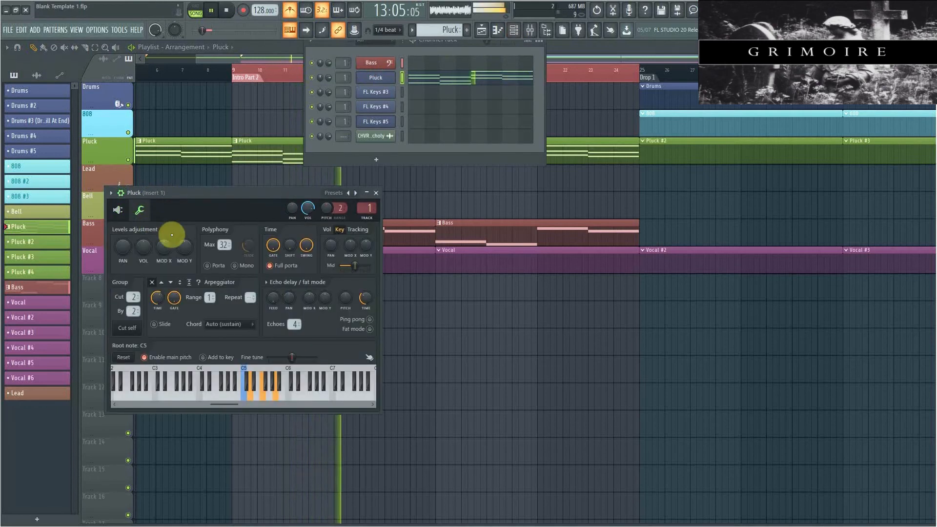
pyautogui.press('space')
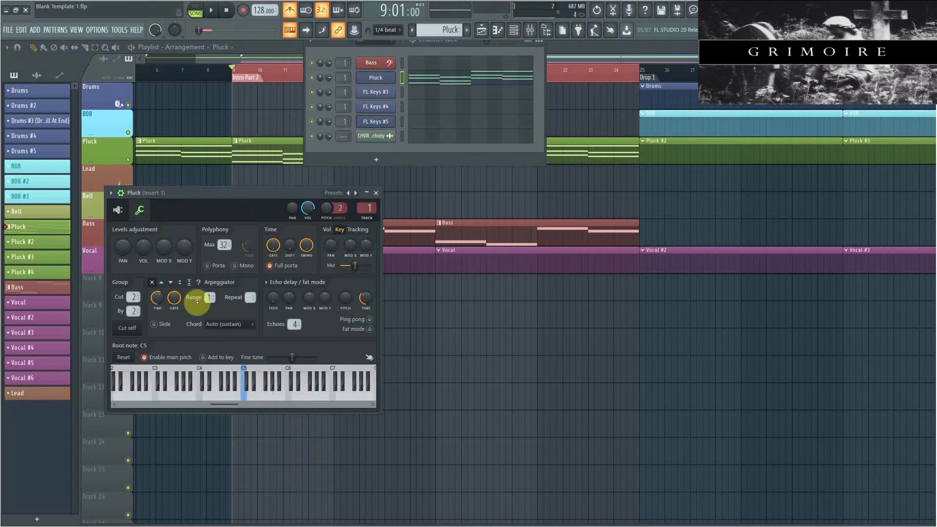
# Restart song playback from bar 9 with the Pluck channel's settings open.
pyautogui.click(386, 79)
pyautogui.click(386, 80)
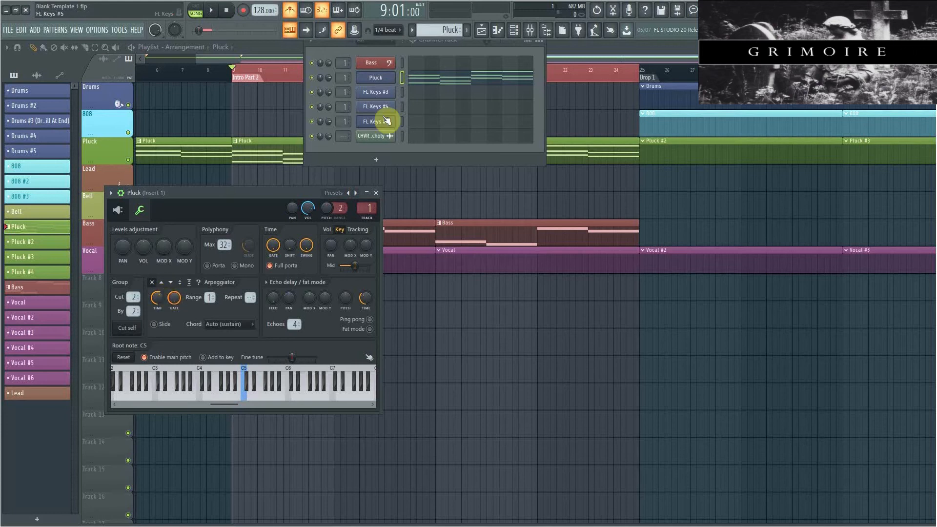
pyautogui.click(211, 9)
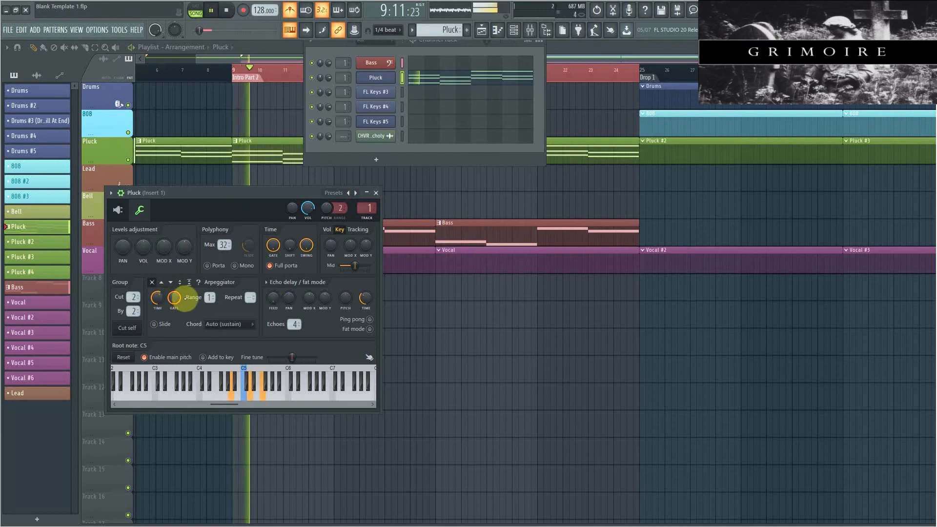
# Set the Pluck arpeggiator direction to up and adjust its arpeggio time while auditioning the song from bar 9.
pyautogui.click(161, 283)
pyautogui.click(225, 10)
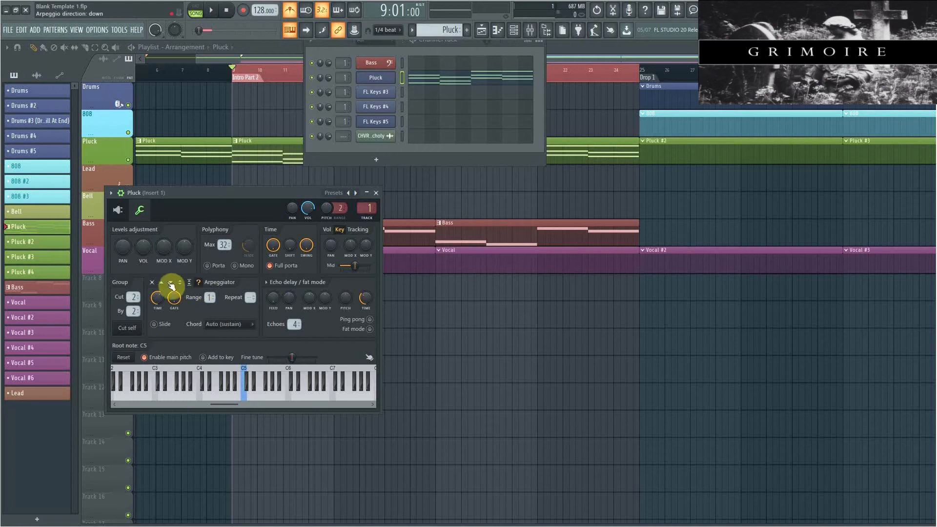
pyautogui.click(211, 10)
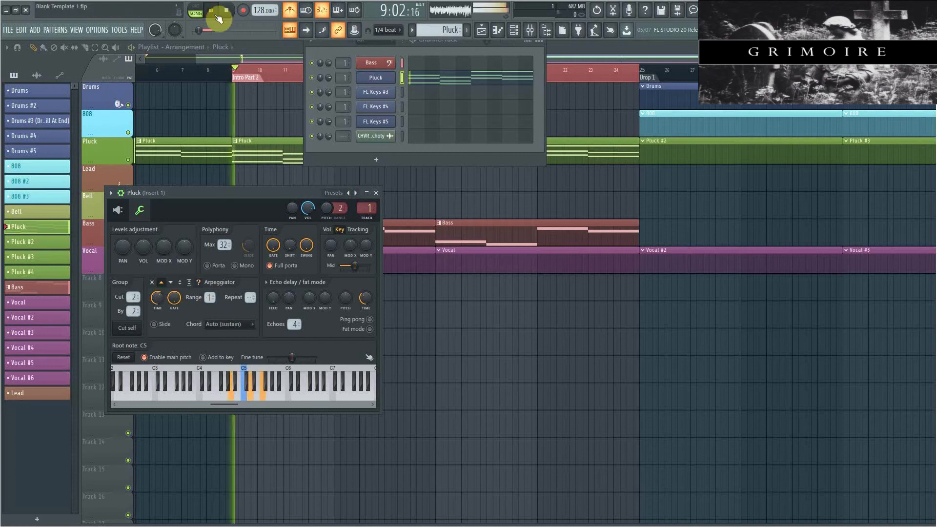
pyautogui.moveTo(157, 298); pyautogui.dragTo(157, 273)
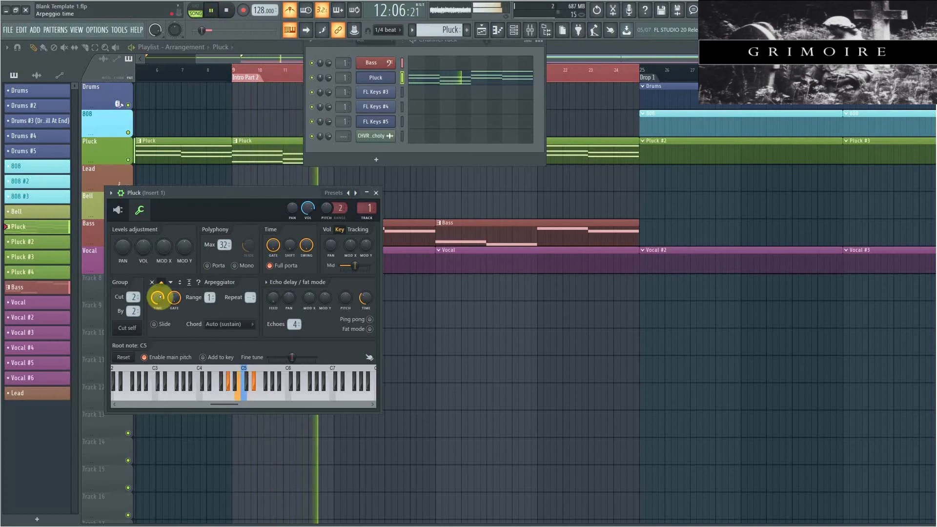
pyautogui.moveTo(160, 300); pyautogui.dragTo(159, 290)
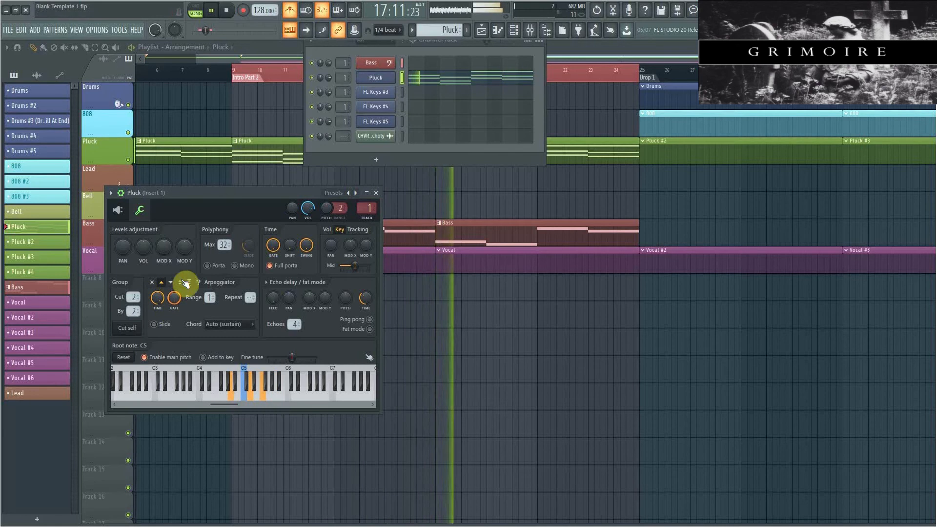
pyautogui.click(226, 10)
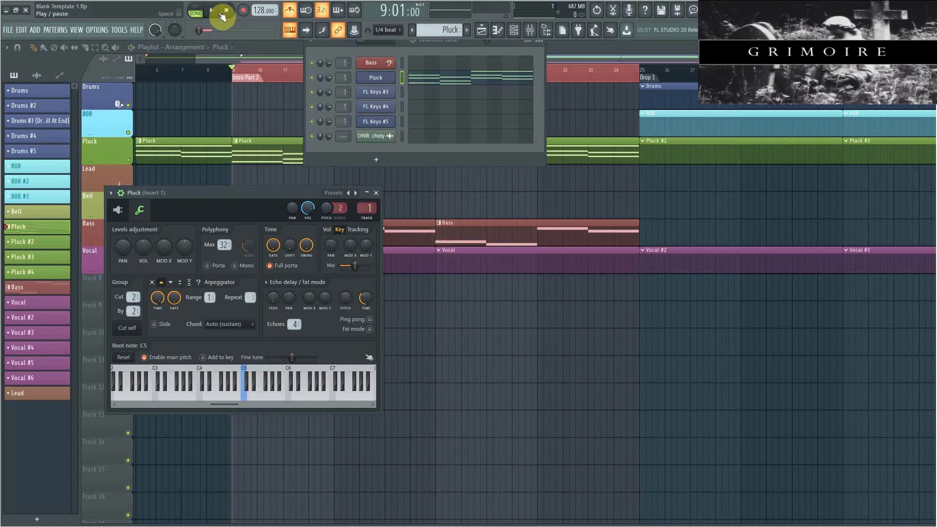
pyautogui.click(220, 14)
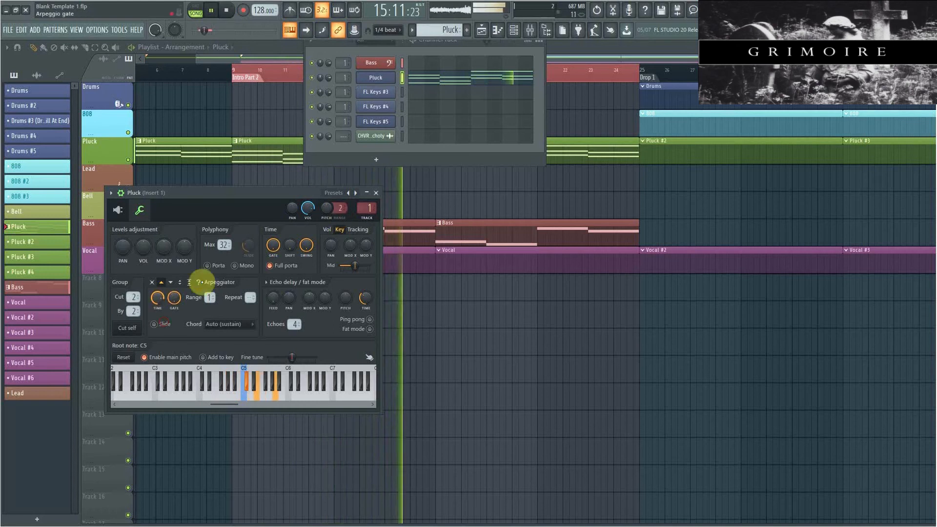
pyautogui.click(226, 10)
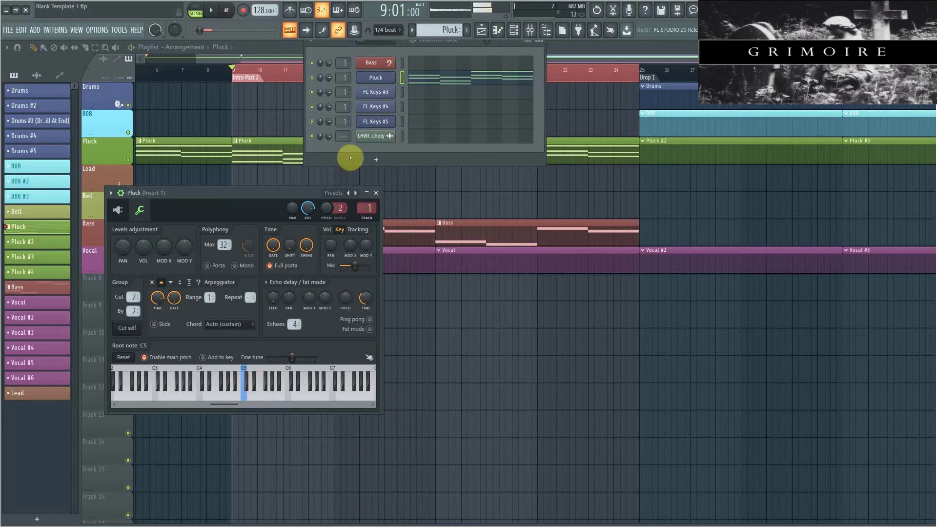
# Close the Pluck settings and the channel rack, open the Pluck clip's notes in the piano roll, and audition them.
pyautogui.click(376, 193)
pyautogui.press('F6')
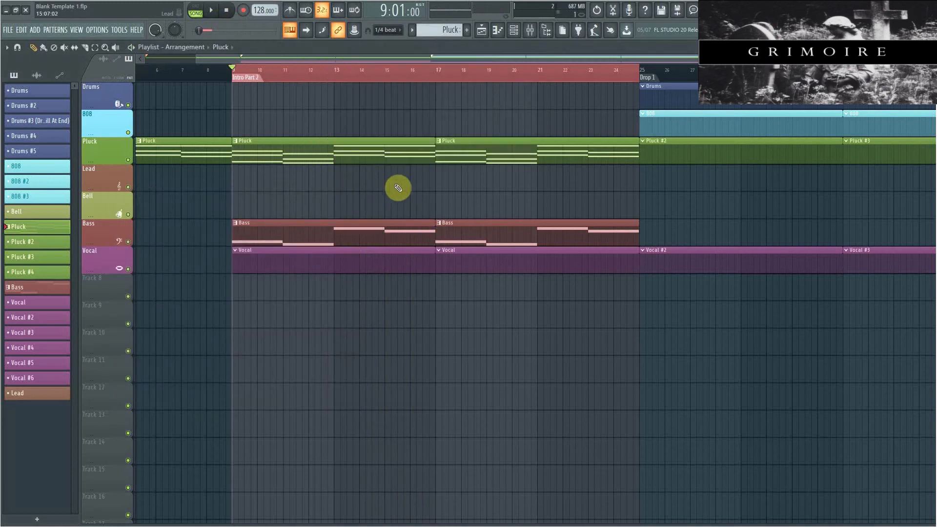
pyautogui.doubleClick(345, 156)
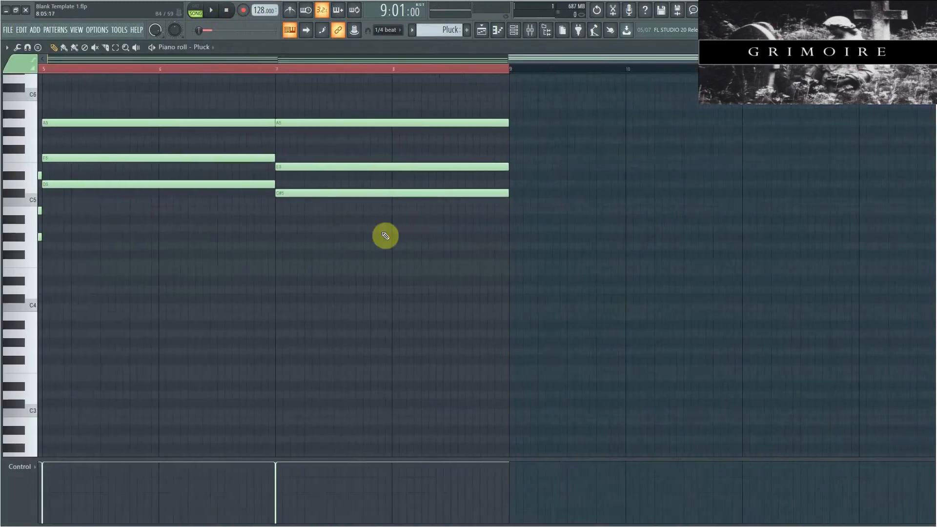
pyautogui.press('space')
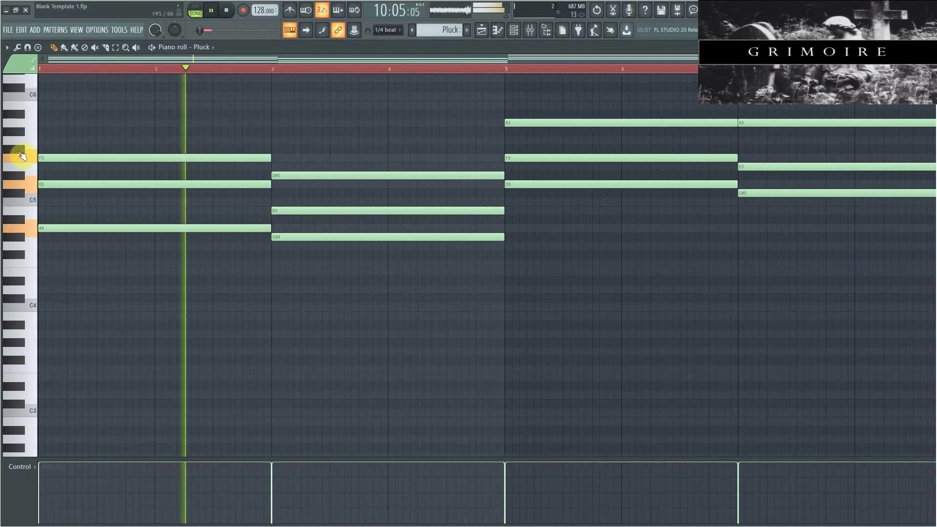
pyautogui.press('space')
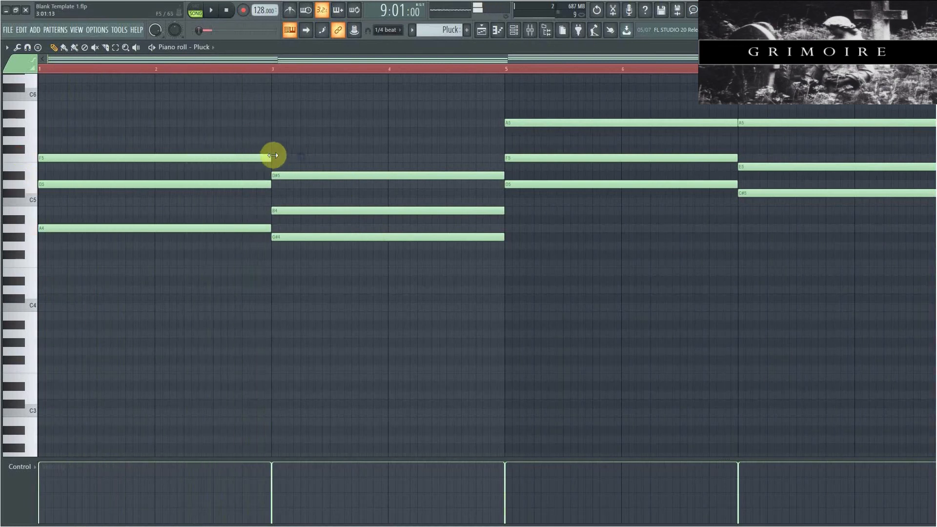
# Shorten the first chord's top F5 note by half a bar, fill the gap with a half-bar G#5 note, and audition it.
pyautogui.moveTo(273, 155); pyautogui.dragTo(235, 160)
pyautogui.click(214, 132)
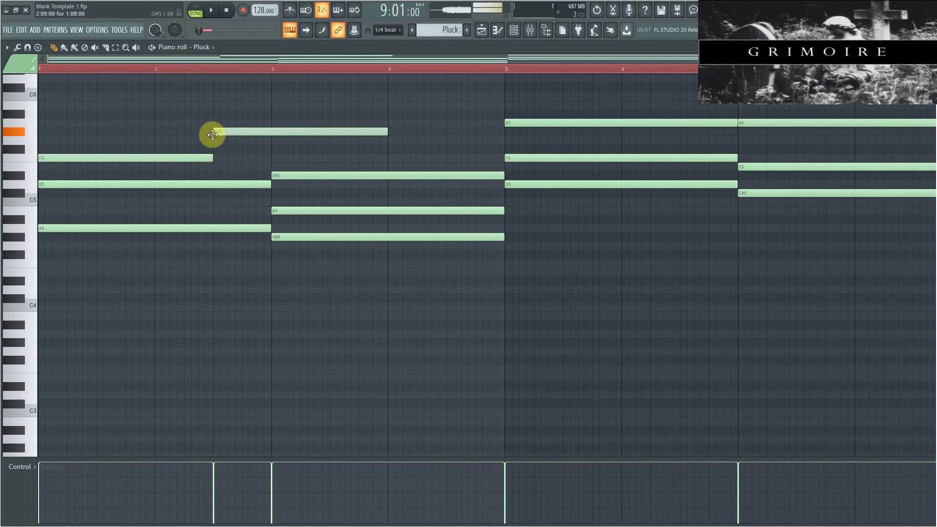
pyautogui.moveTo(391, 133); pyautogui.dragTo(273, 135)
pyautogui.press('space')
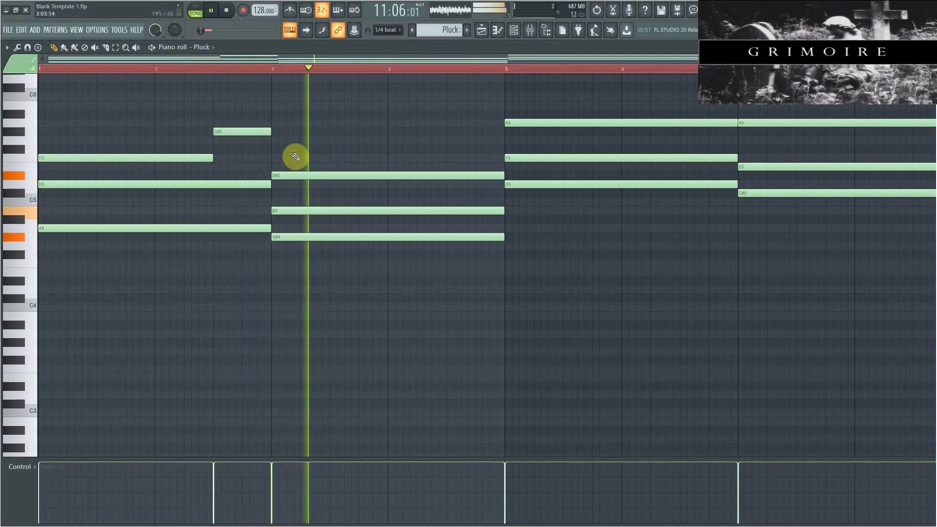
pyautogui.press('space')
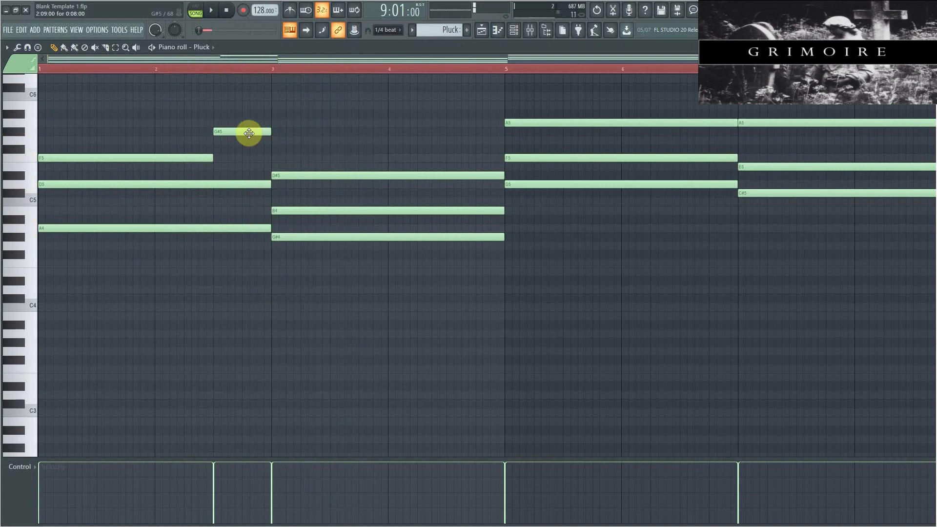
# Audition the added half-bar note at D#5 and F5, and settle it on A5.
pyautogui.moveTo(249, 129); pyautogui.dragTo(247, 174)
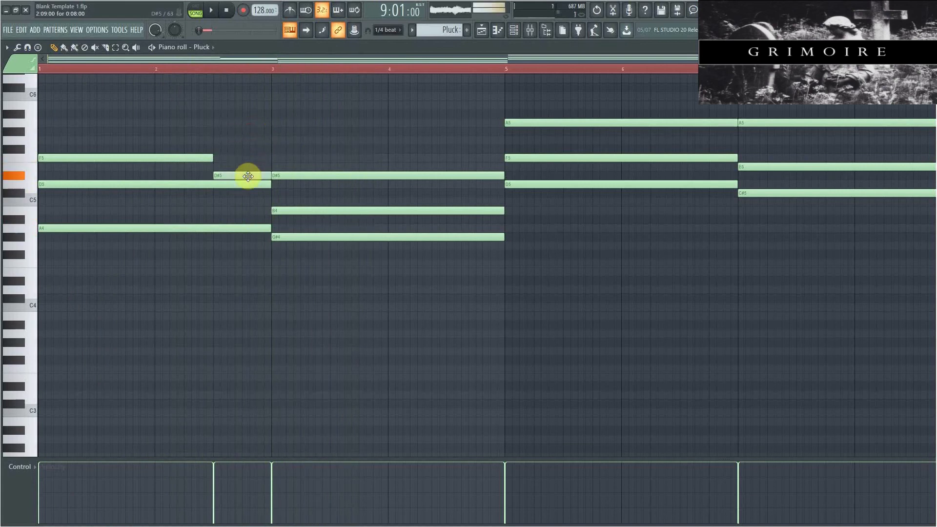
pyautogui.press('space')
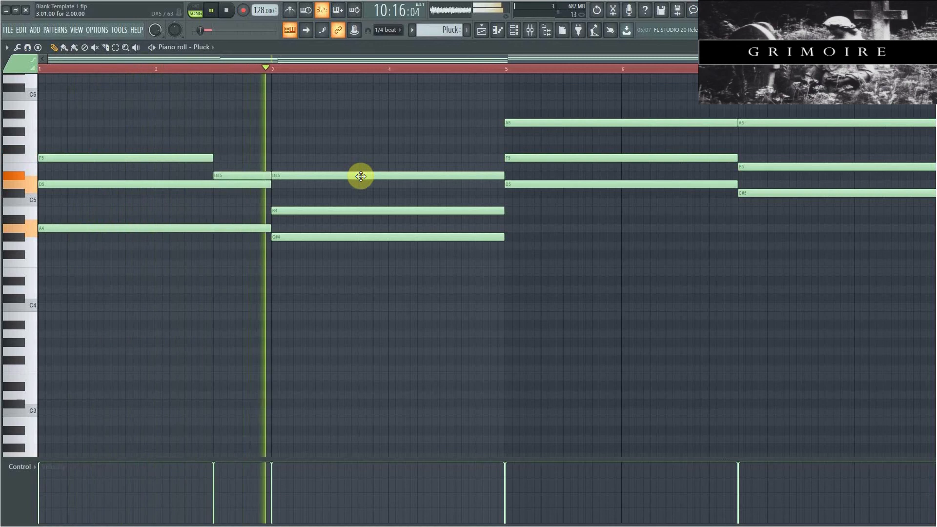
pyautogui.press('space')
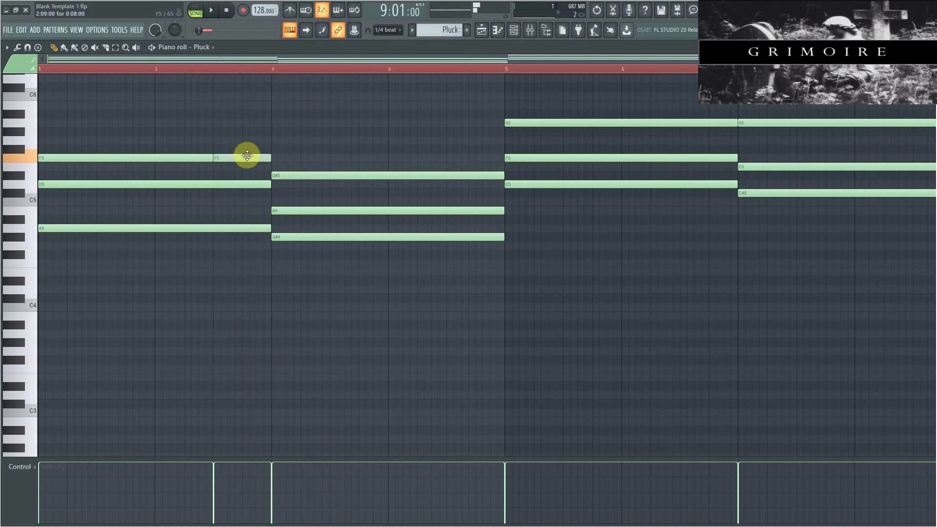
pyautogui.press('space')
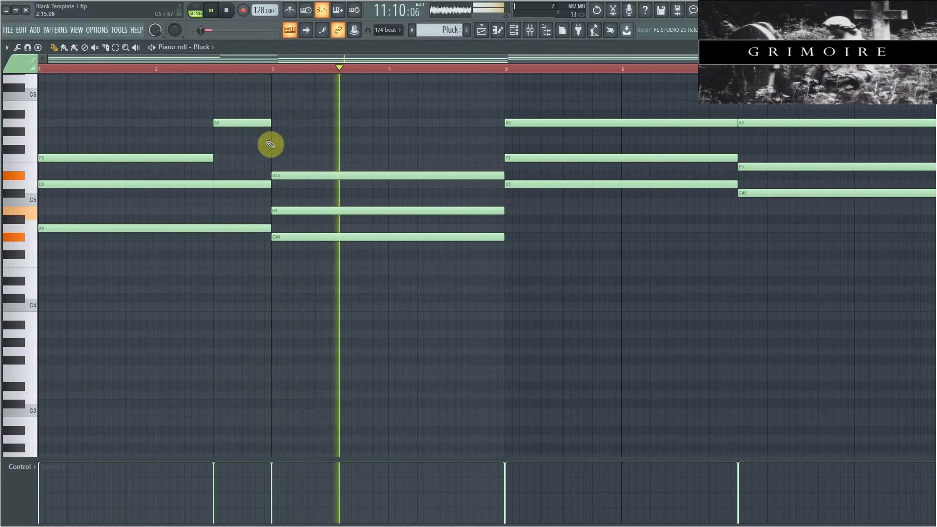
# End the second chord's top line with a half-bar G#5 and split the third chord's top note into one-bar A5 and G#5.
pyautogui.press('space')
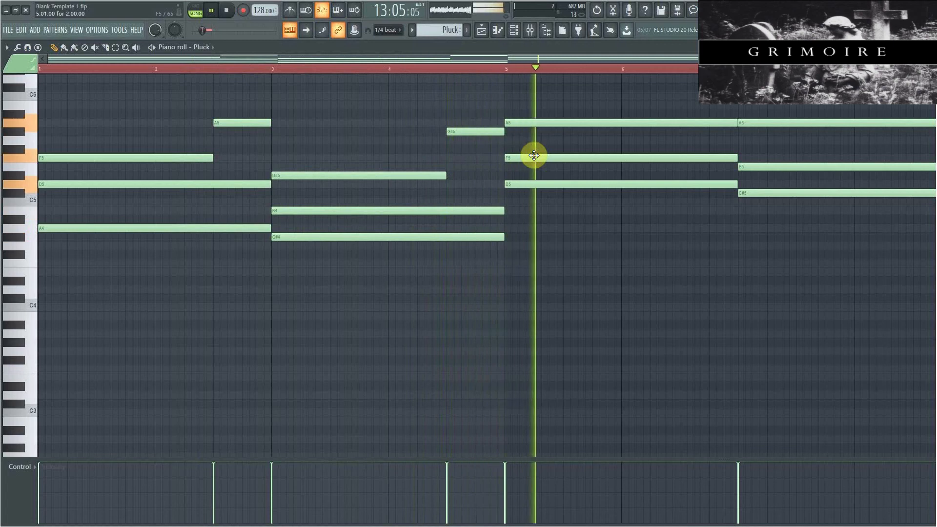
pyautogui.moveTo(501, 60); pyautogui.dragTo(575, 74)
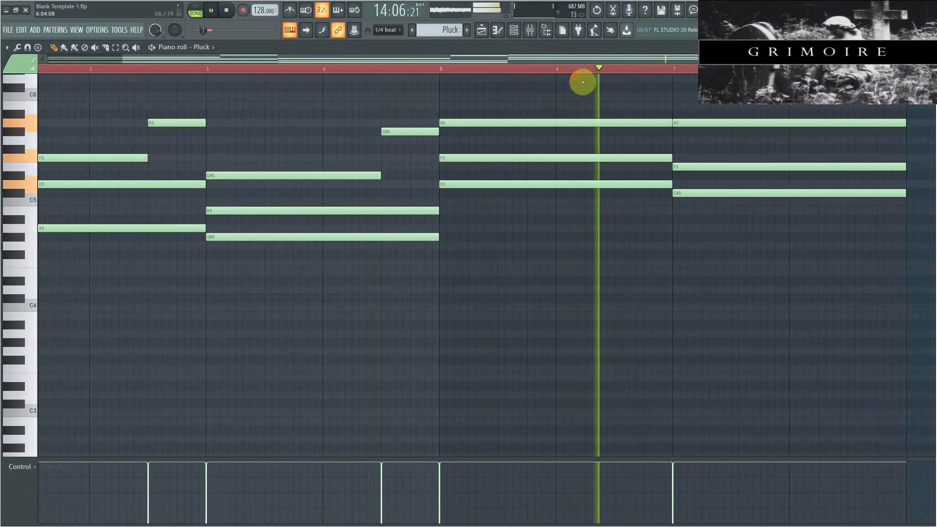
pyautogui.press('space')
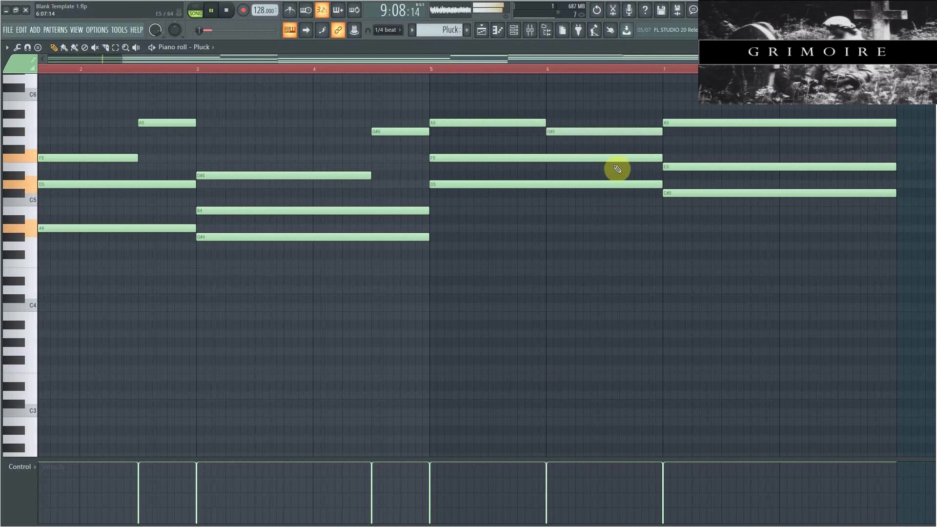
# Shorten the fourth chord's top A5 to one bar, add a one-bar G#5 at bar 8, and play back the phrase.
pyautogui.moveTo(904, 121); pyautogui.dragTo(789, 160)
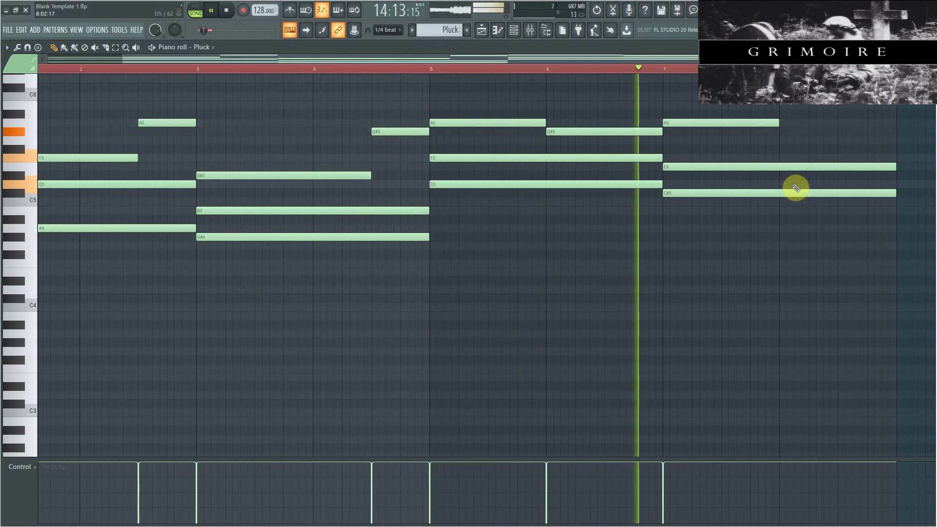
pyautogui.click(782, 132)
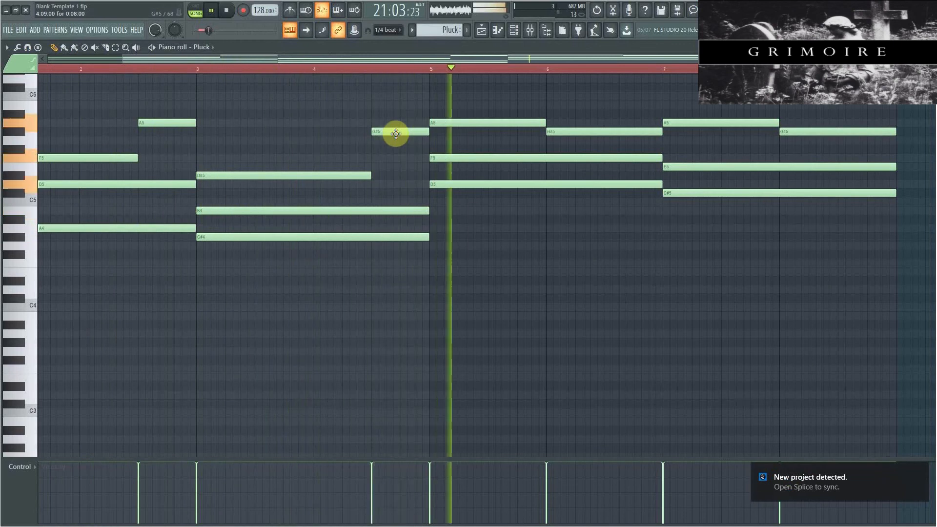
pyautogui.press('space')
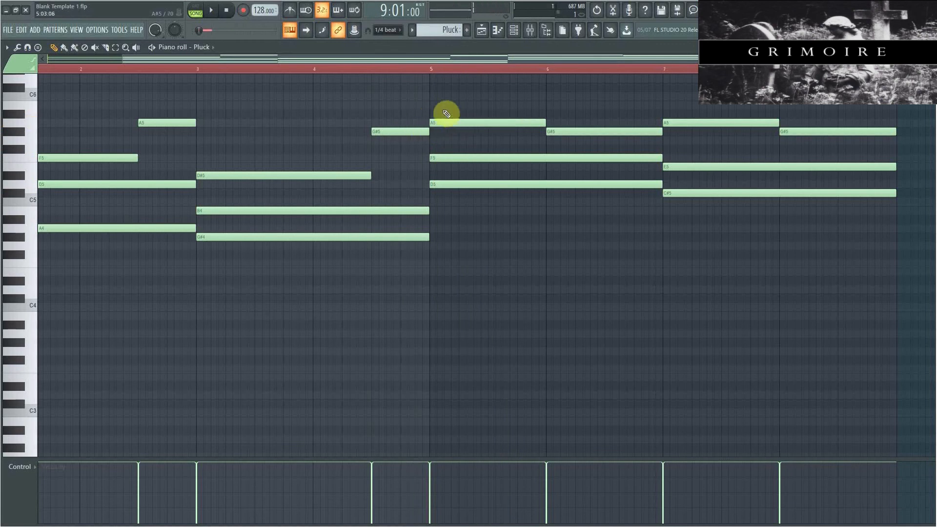
# Try the third chord's top note at bar 5 on C#6, B5 and C6 while auditioning the phrase.
pyautogui.moveTo(447, 114)
pyautogui.mouseDown()
pyautogui.moveTo(429, 115)
pyautogui.moveTo(444, 119)
pyautogui.moveTo(430, 103)
pyautogui.moveTo(434, 86)
pyautogui.mouseUp()
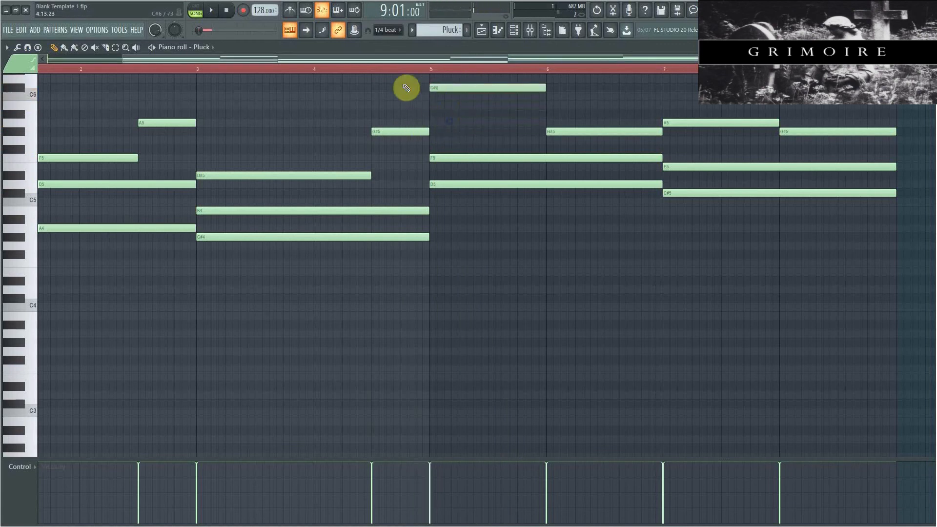
pyautogui.press('space')
pyautogui.moveTo(447, 87); pyautogui.dragTo(466, 112)
pyautogui.click(397, 69)
pyautogui.click(397, 69)
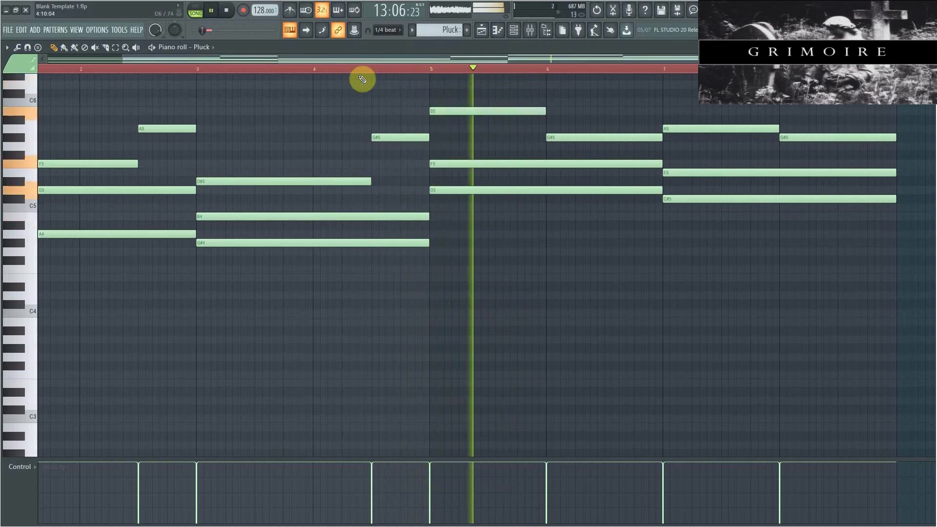
pyautogui.click(325, 71)
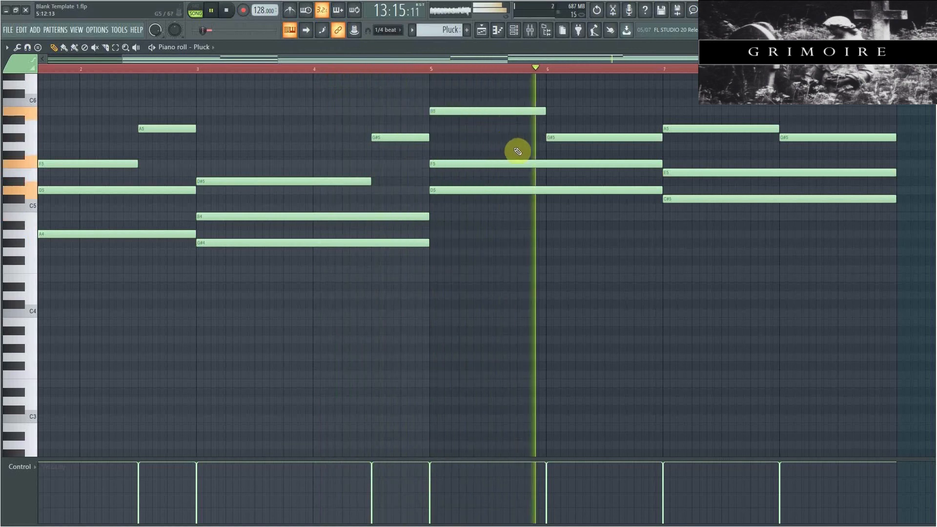
pyautogui.moveTo(492, 104); pyautogui.dragTo(492, 94)
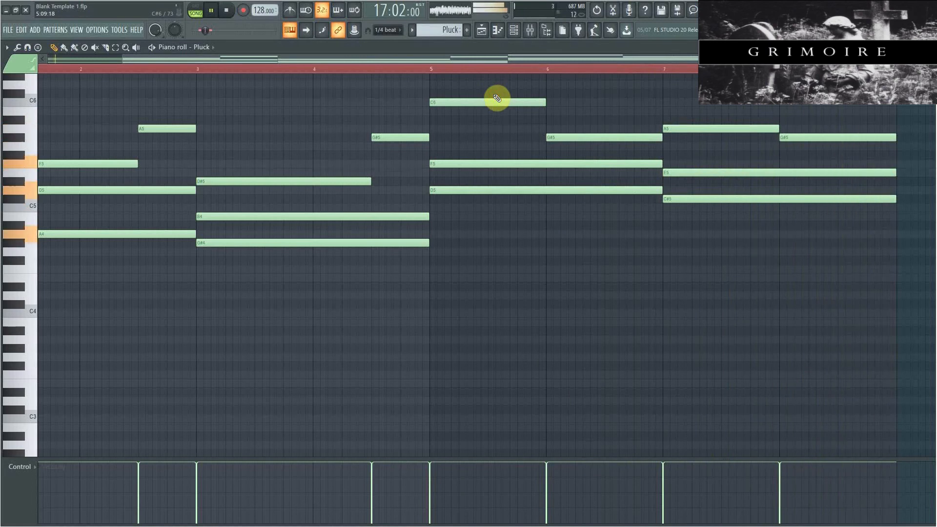
pyautogui.moveTo(464, 63); pyautogui.dragTo(314, 68)
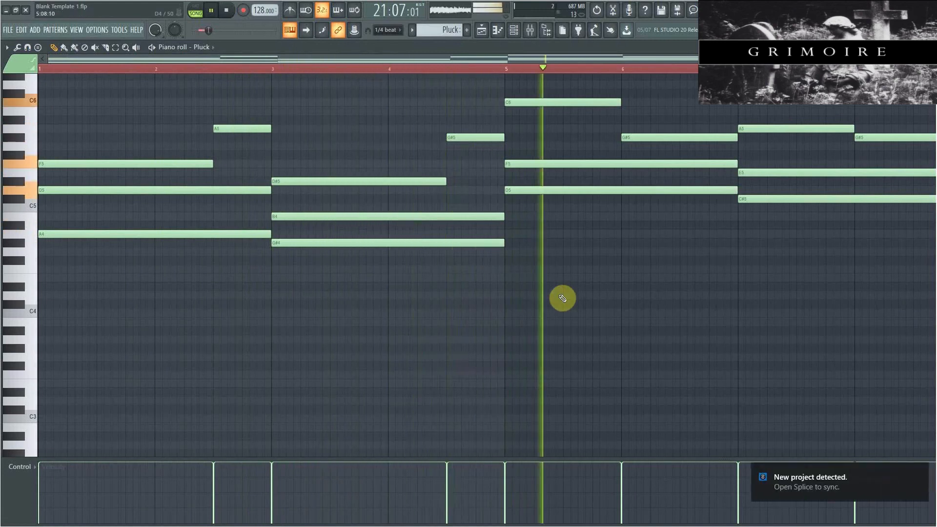
# Try the bar 5 top note on C#6 and D6 with playback from bar 12, and return it to A5.
pyautogui.press('space')
pyautogui.click(506, 96)
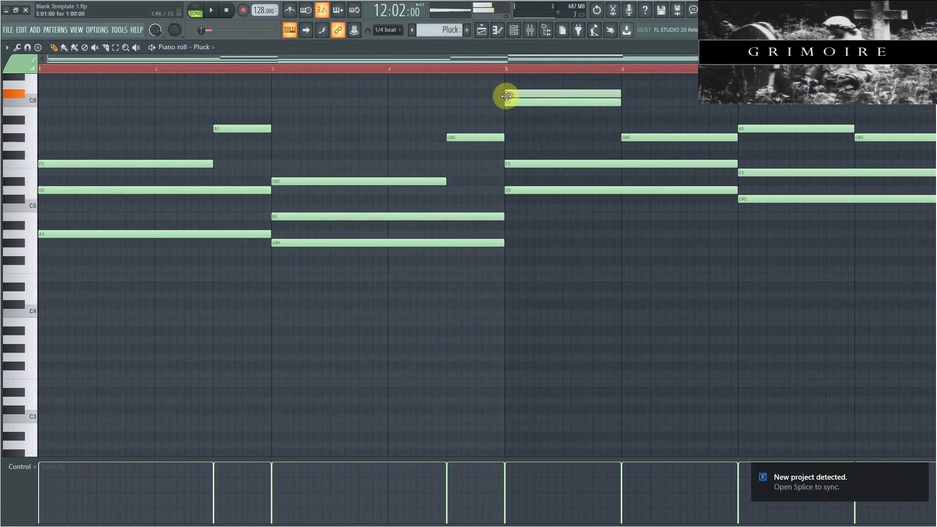
pyautogui.press('space')
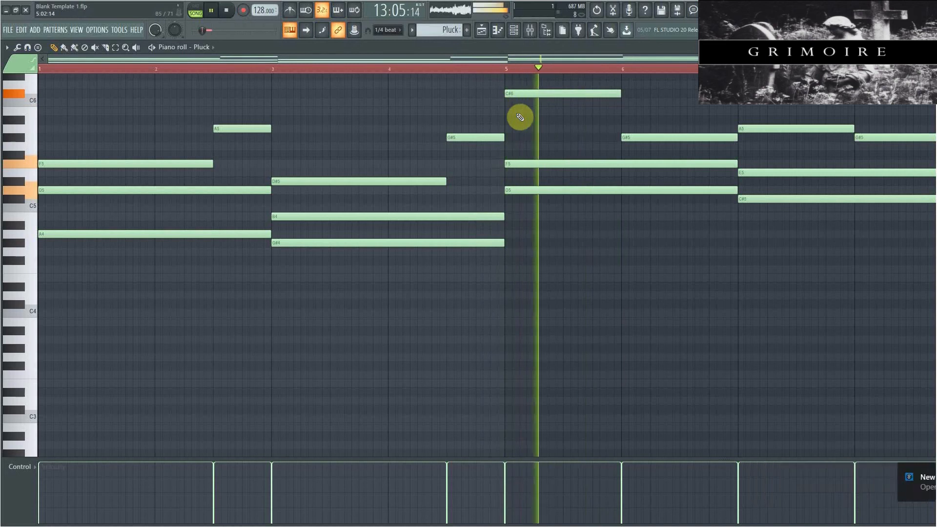
pyautogui.press('space')
pyautogui.click(506, 87)
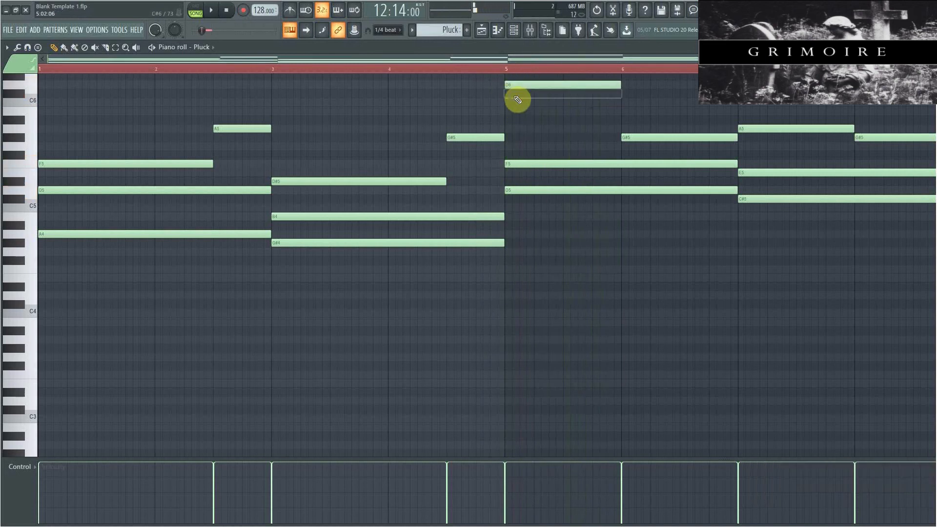
pyautogui.press('space')
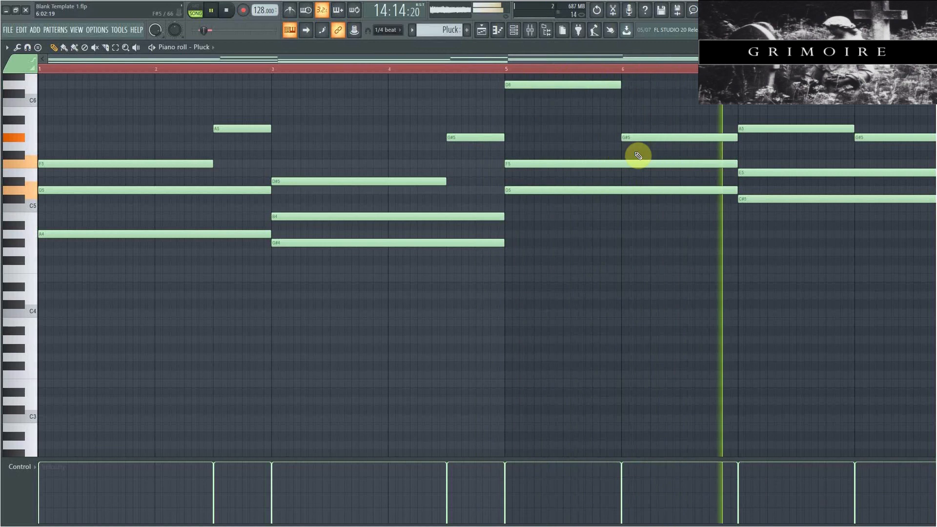
pyautogui.moveTo(564, 90); pyautogui.dragTo(562, 140)
pyautogui.press('space')
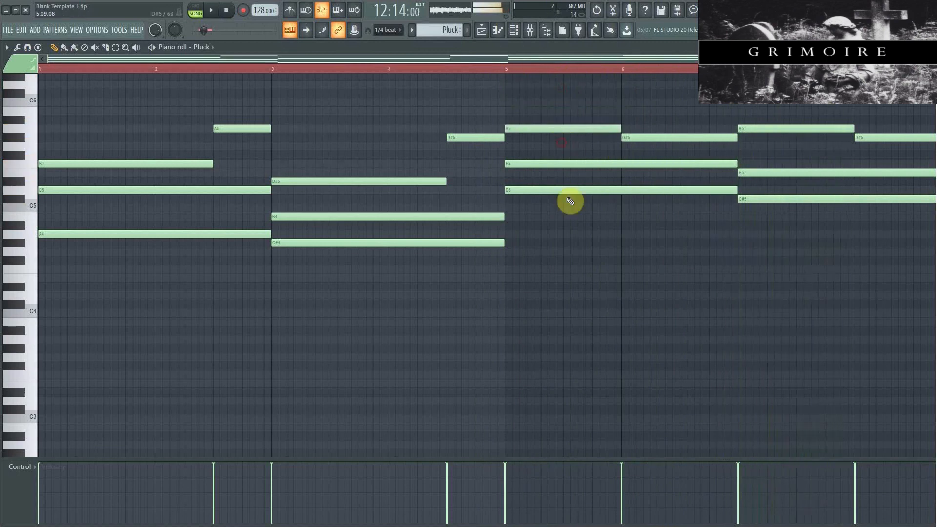
# Return to the arrangement, set the playback range to the Drop 1 section and play it briefly from bar 25.
pyautogui.click(514, 30)
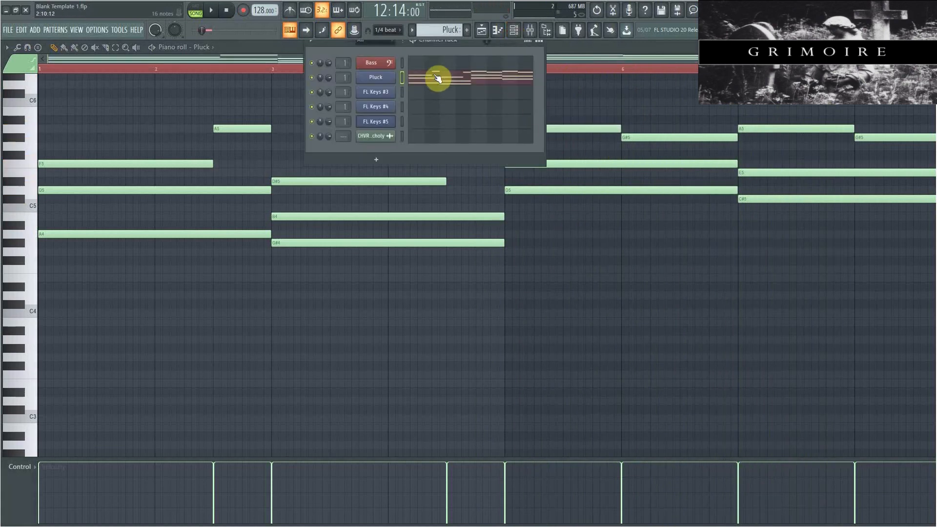
pyautogui.click(482, 29)
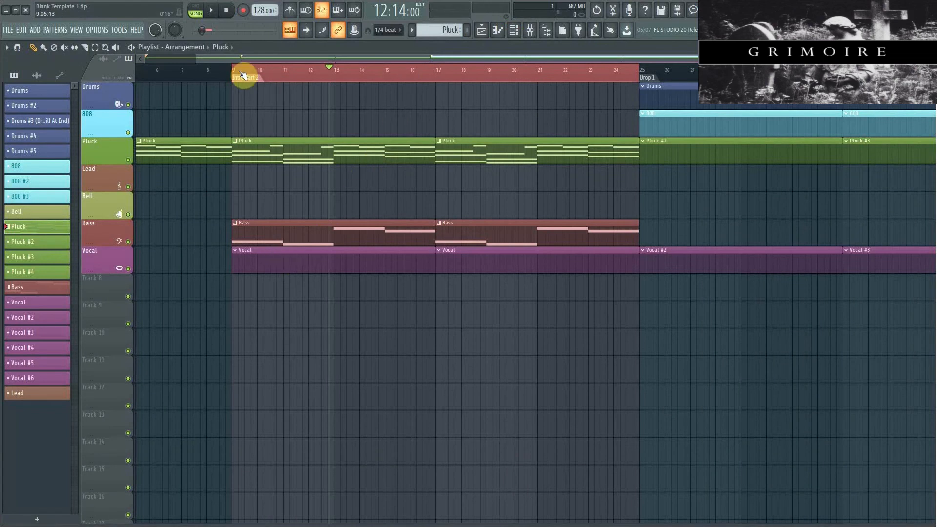
pyautogui.moveTo(197, 57); pyautogui.dragTo(93, 67)
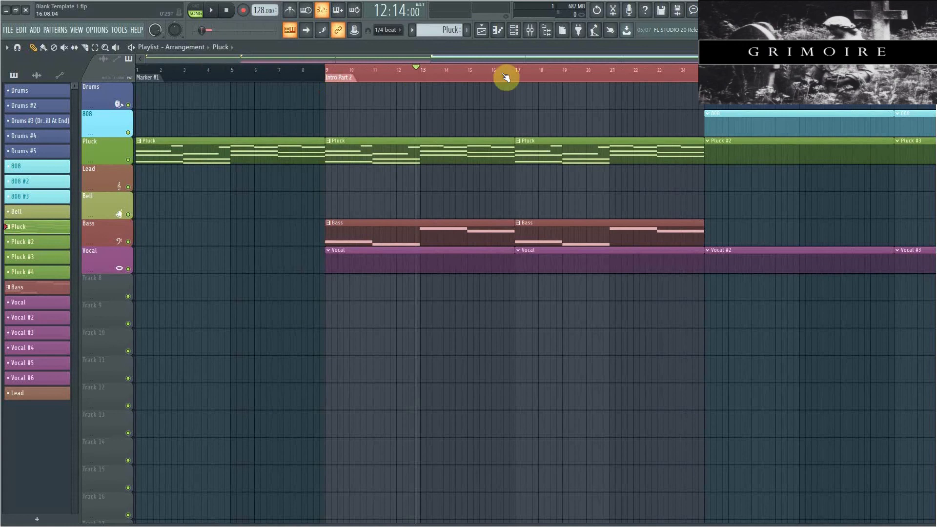
pyautogui.press('space')
pyautogui.moveTo(345, 75); pyautogui.dragTo(869, 165)
pyautogui.moveTo(932, 59); pyautogui.dragTo(933, 102)
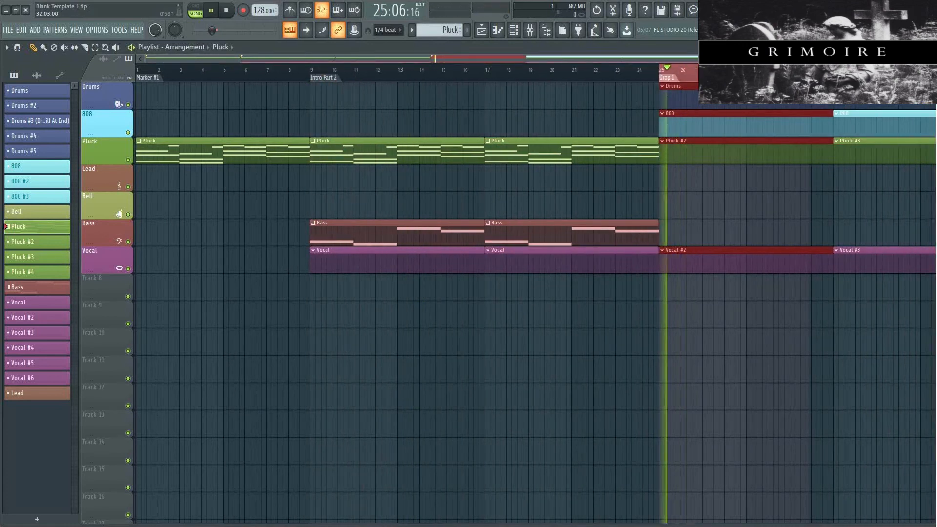
pyautogui.press('space')
# Copy all notes from the Pluck pattern and paste them into the empty Pluck #2 pattern at bar 1.
pyautogui.doubleClick(587, 153)
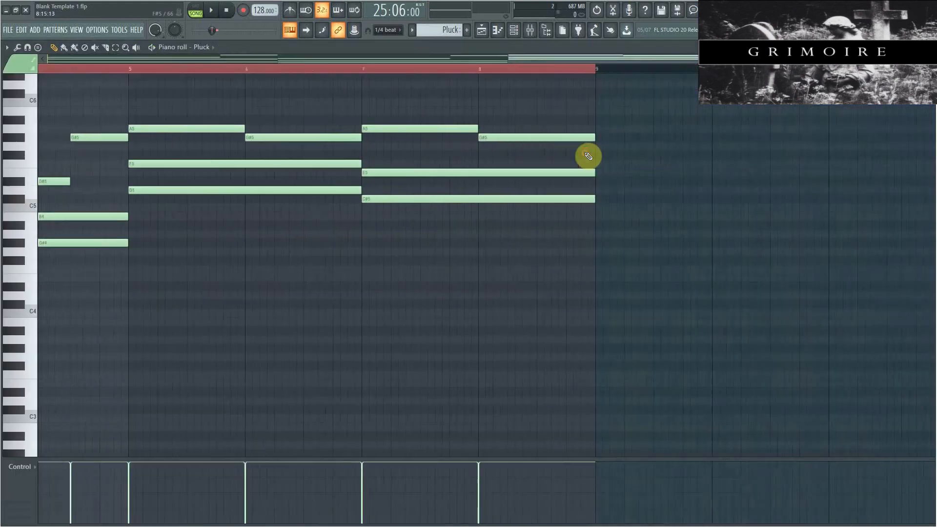
pyautogui.hotkey('ctrl', 'a')
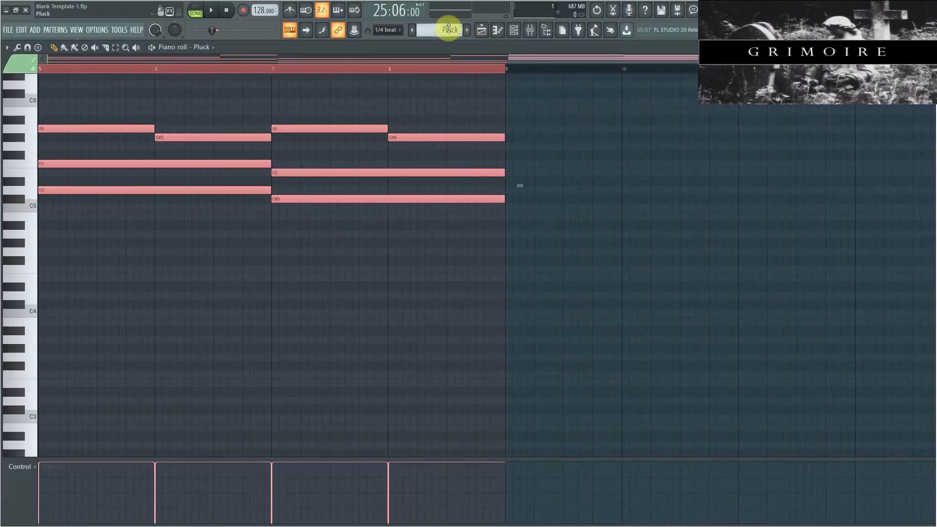
pyautogui.click(484, 31)
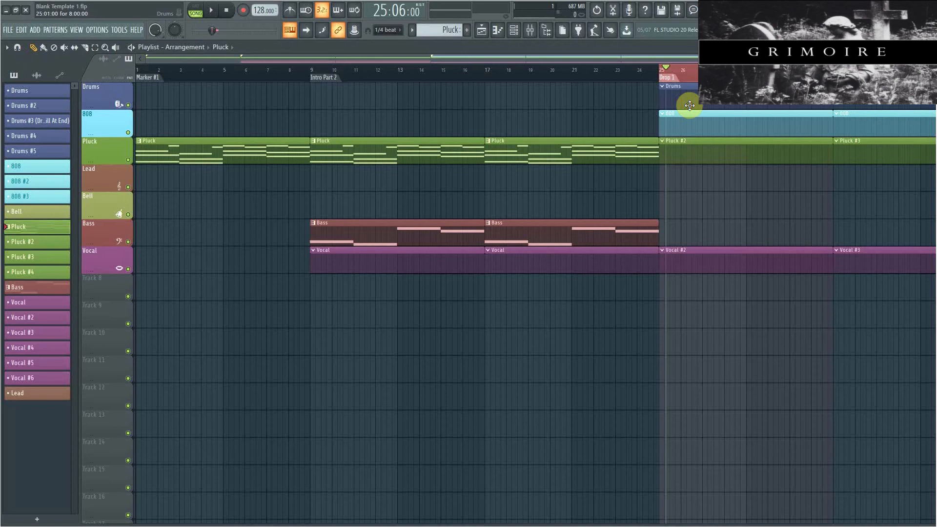
pyautogui.doubleClick(700, 154)
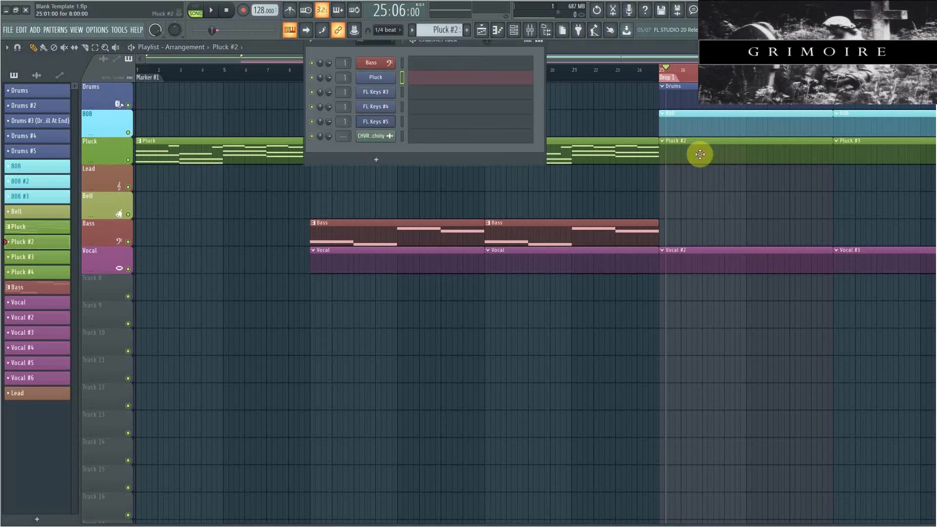
pyautogui.click(425, 82)
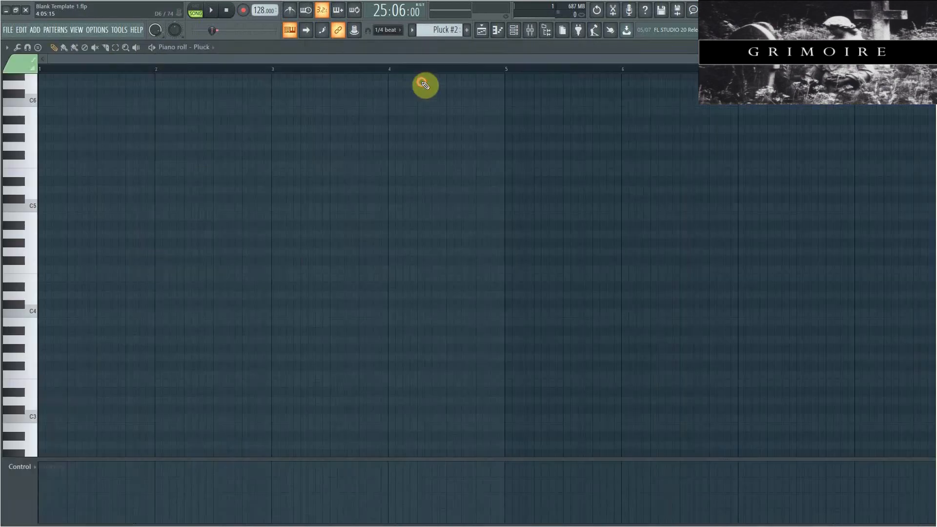
pyautogui.hotkey('ctrl', 'v')
pyautogui.hotkey('ctrl', 'd')
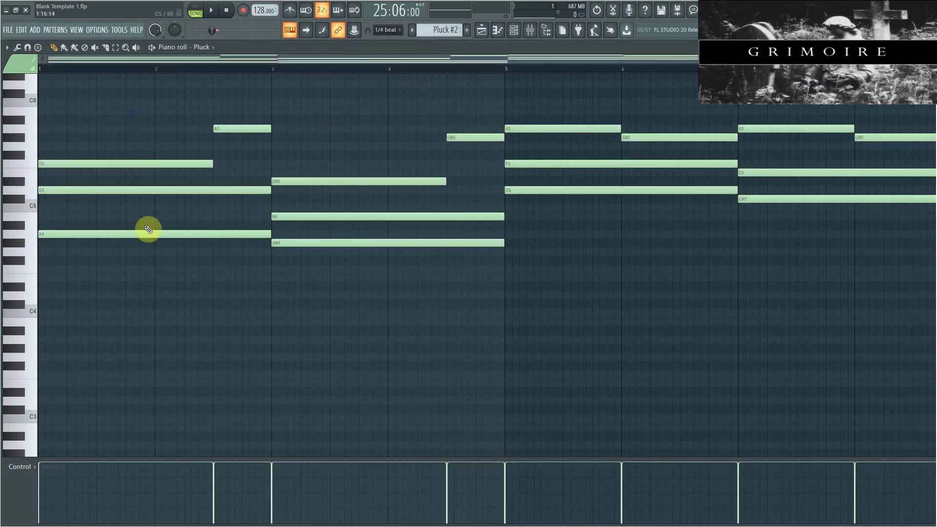
# Trim the first half bar off Pluck #2's opening chord and play it back within Drop 1.
pyautogui.keyDown('ctrl'); pyautogui.moveTo(146, 273); pyautogui.dragTo(72, 151); pyautogui.keyUp('ctrl')
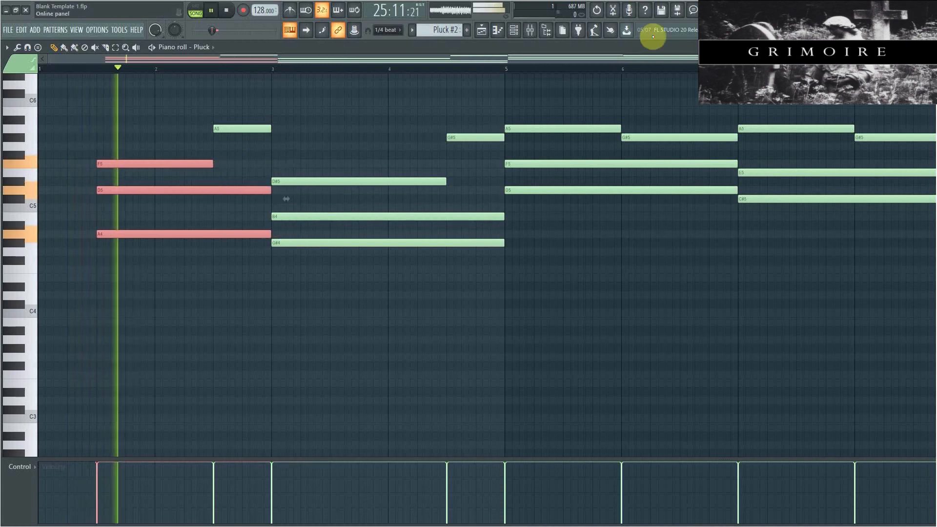
pyautogui.click(481, 29)
pyautogui.click(644, 76)
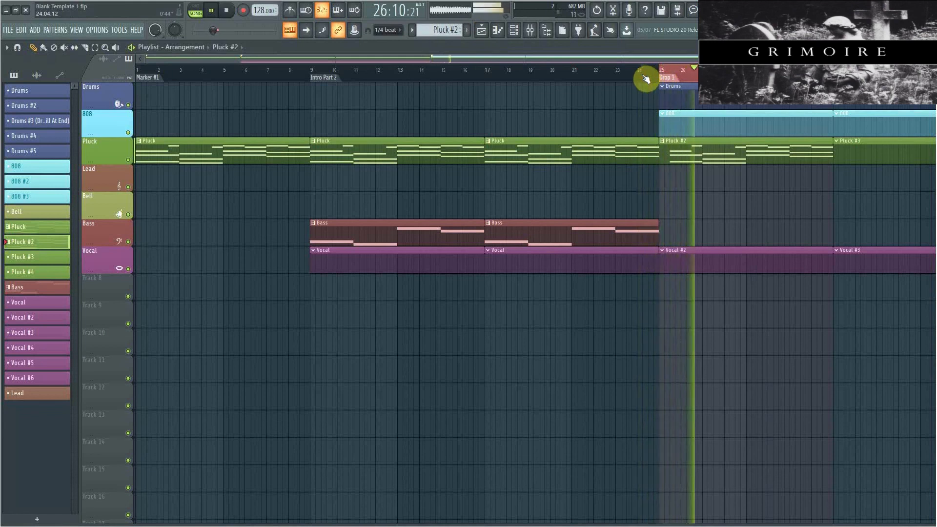
# Open the Bass pattern from Intro Part 2, add a quarter-bar A3 at the end of bar 2 and audition it in pattern mode.
pyautogui.click(310, 73)
pyautogui.doubleClick(351, 225)
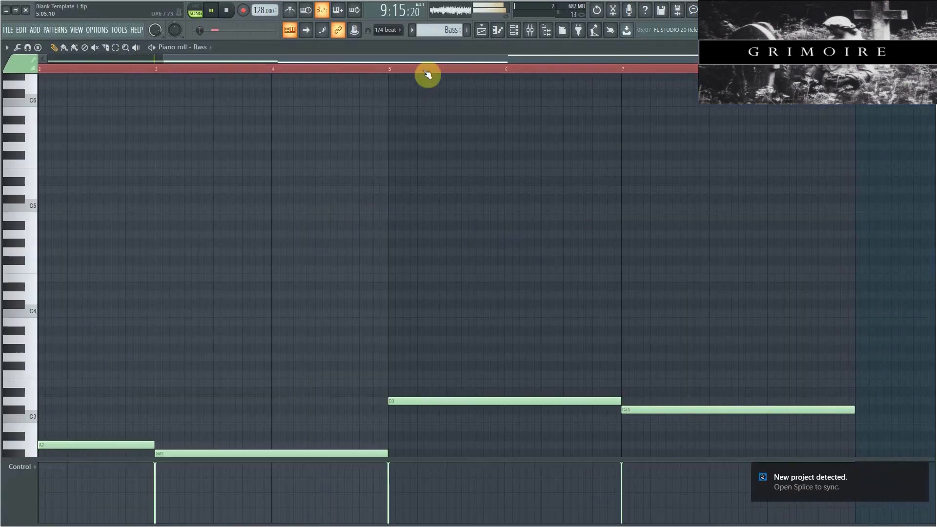
pyautogui.moveTo(428, 61); pyautogui.dragTo(313, 60)
pyautogui.scroll(-4, 200, 257)
pyautogui.press('space')
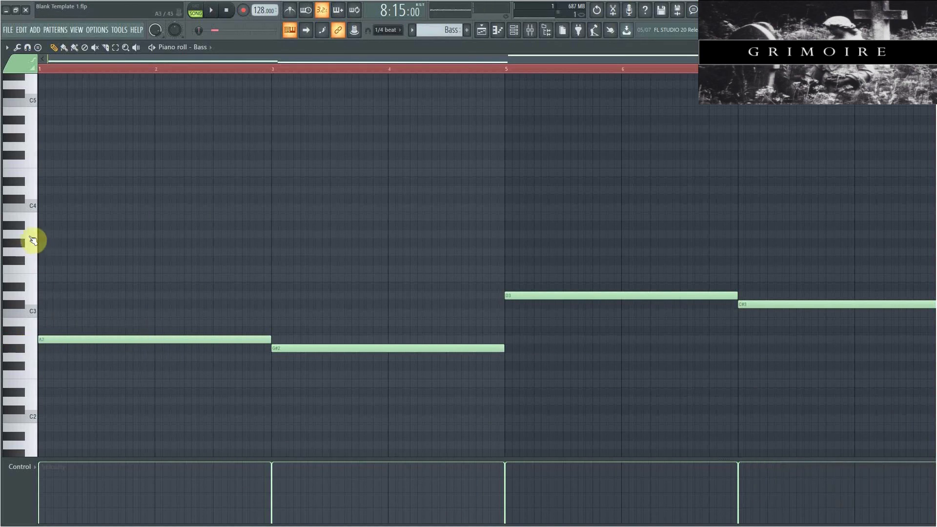
pyautogui.click(247, 234)
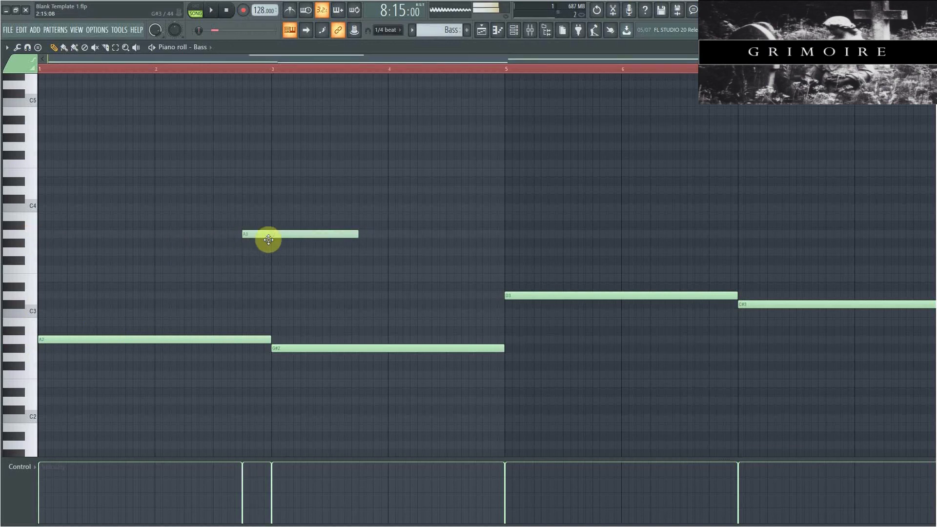
pyautogui.click(200, 6)
pyautogui.click(211, 10)
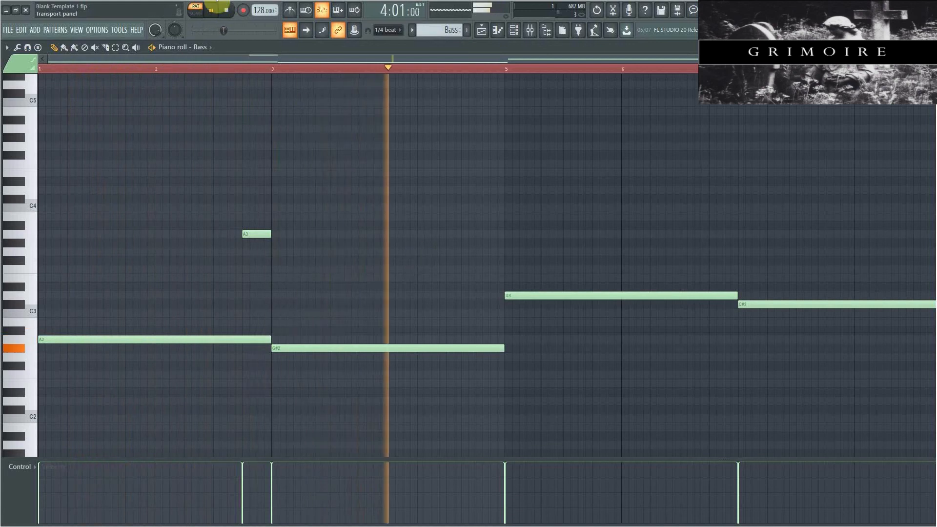
pyautogui.click(214, 7)
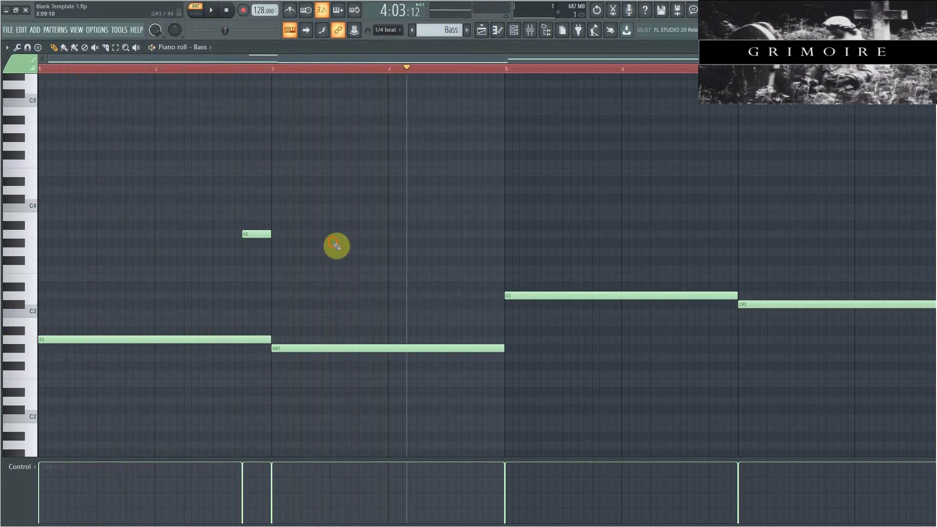
# Add a quarter-bar G#3 midway through bar 3 and split the long G#2 below where that note ends, keeping it filled to bar 5.
pyautogui.click(217, 11)
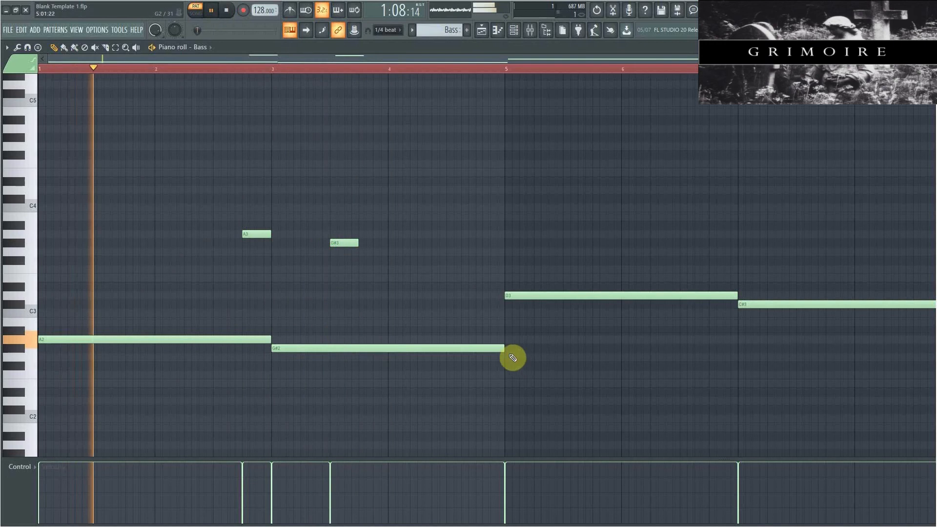
pyautogui.moveTo(503, 348); pyautogui.dragTo(356, 347)
pyautogui.click(360, 348)
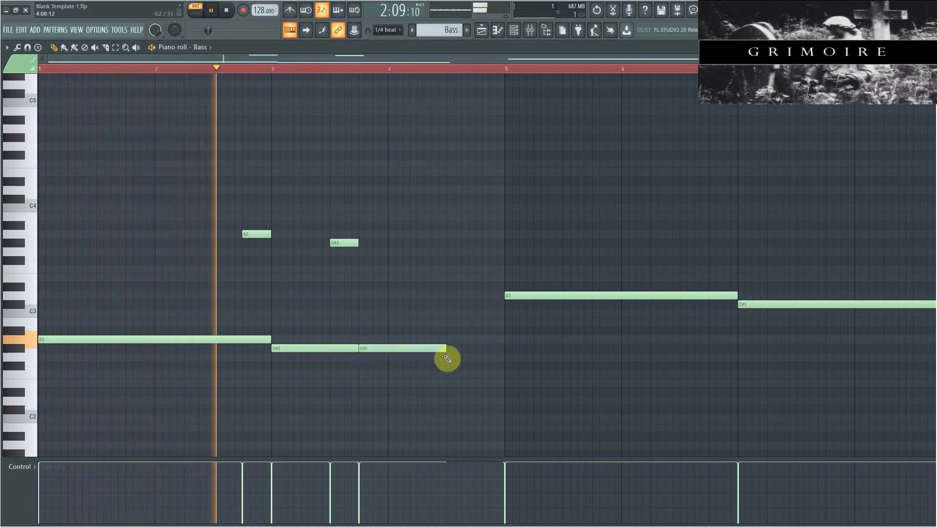
pyautogui.moveTo(447, 349); pyautogui.dragTo(504, 352)
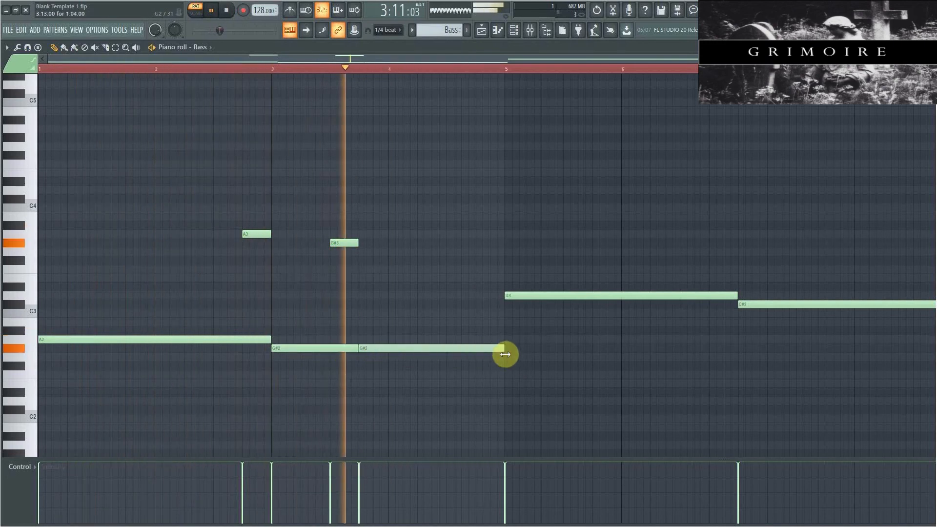
# Add a quarter-bar G#3 at the end of bar 5 and split the two-bar D3 into two one-bar notes.
pyautogui.click(216, 18)
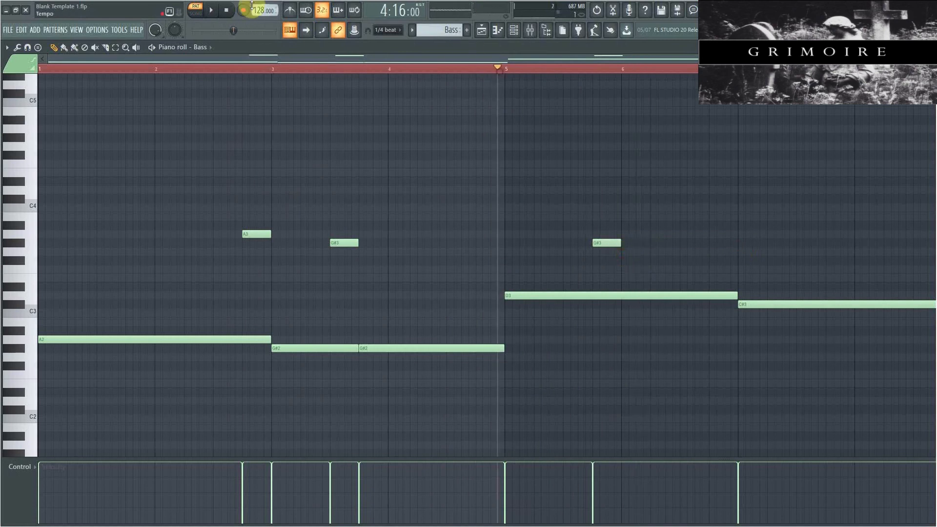
pyautogui.click(215, 9)
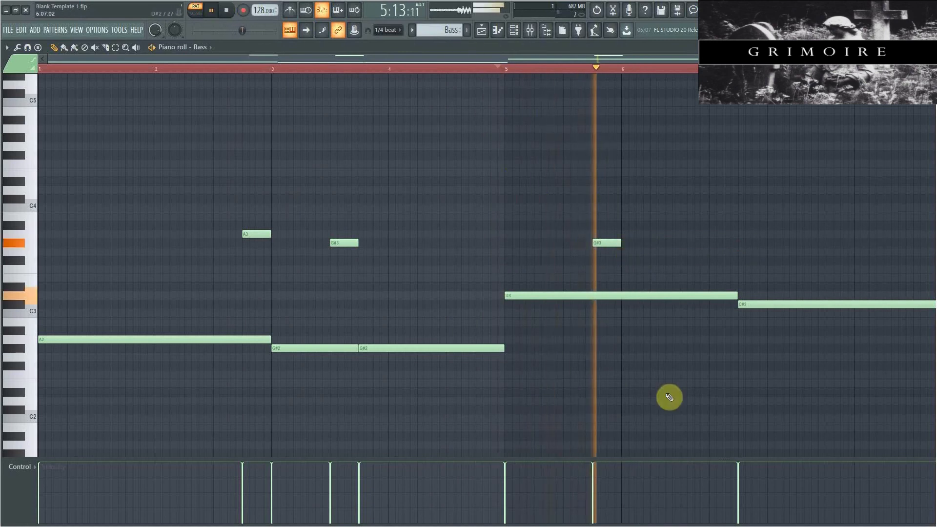
pyautogui.moveTo(727, 295); pyautogui.dragTo(619, 298)
pyautogui.click(626, 295)
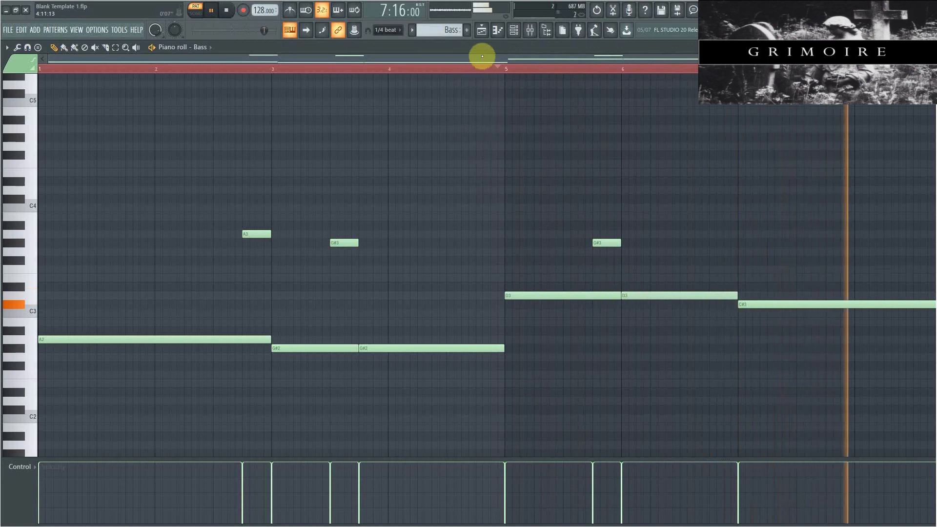
# Place quarter-bar high notes on D4 and C#4 at the ends of bars 5 and 7, and split the C#3 into two one-bar notes.
pyautogui.click(734, 240)
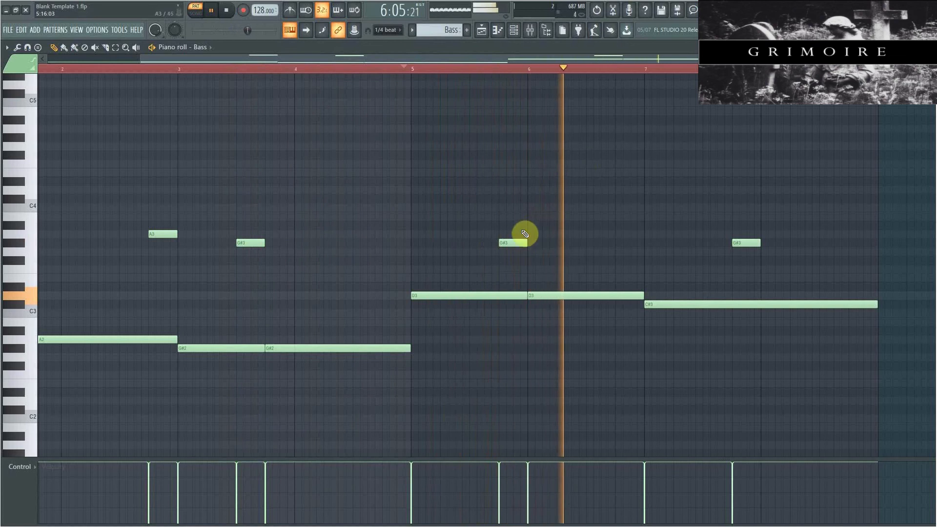
pyautogui.moveTo(512, 241); pyautogui.dragTo(512, 189)
pyautogui.moveTo(746, 243); pyautogui.dragTo(746, 200)
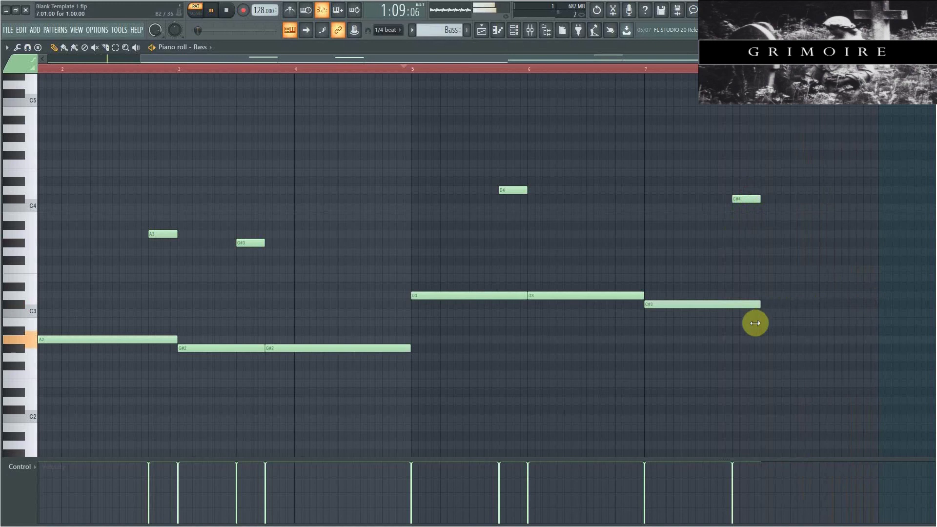
pyautogui.click(778, 305)
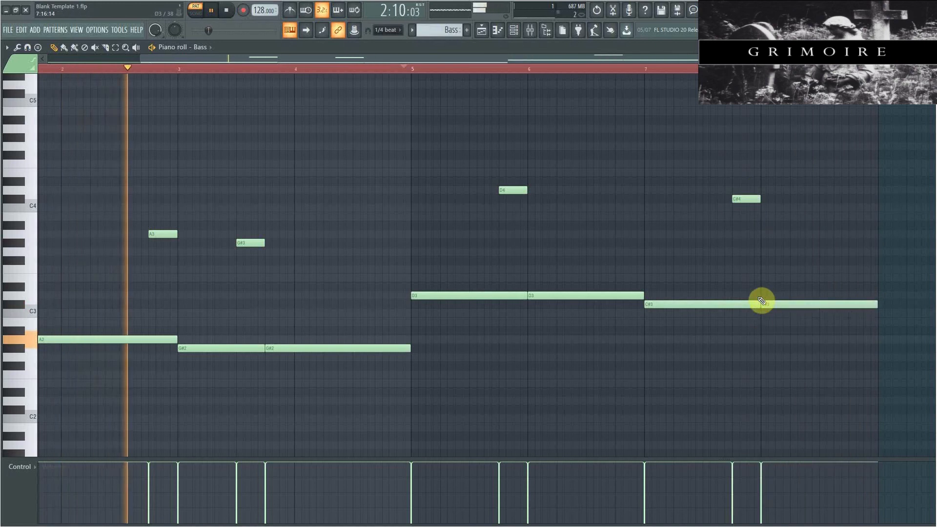
# Play the arrangement through Intro Part 2 with the revised bass, then check the start of Drop 1.
pyautogui.click(483, 30)
pyautogui.click(304, 73)
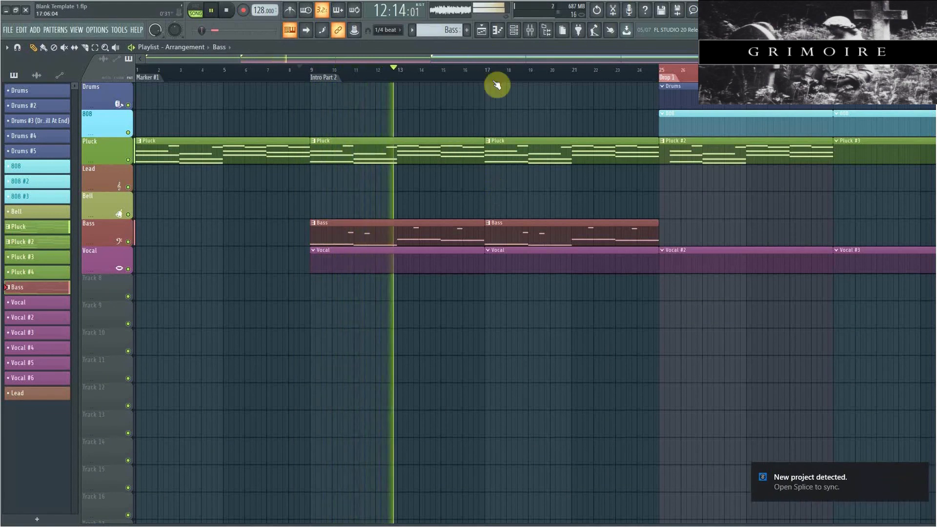
pyautogui.moveTo(460, 58); pyautogui.dragTo(557, 83)
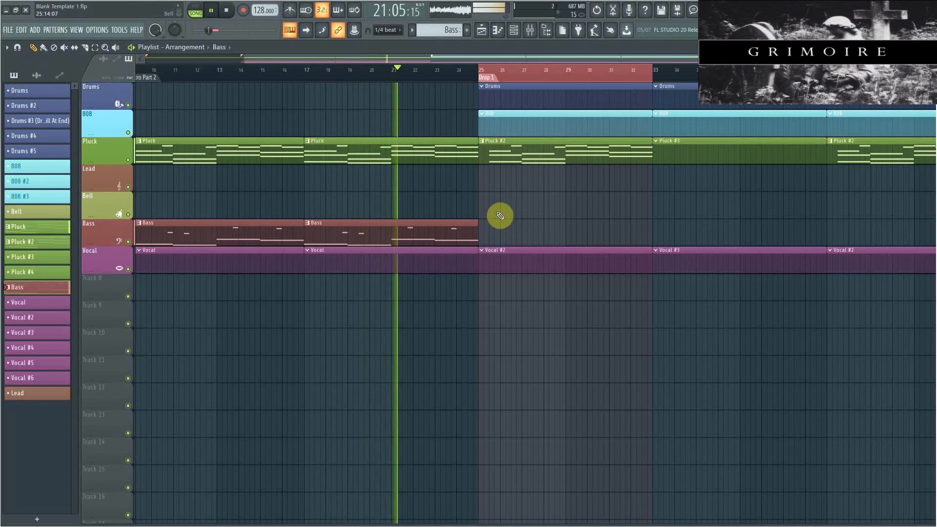
pyautogui.click(473, 75)
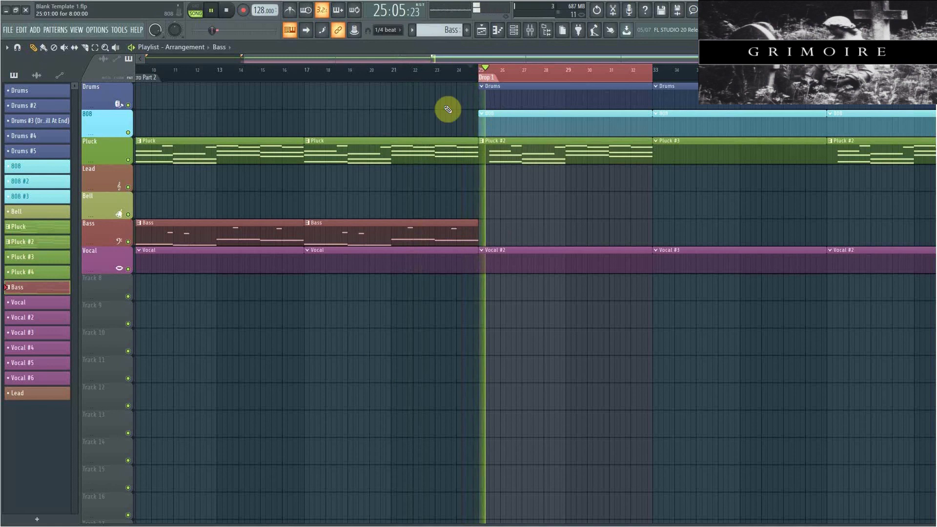
pyautogui.click(213, 12)
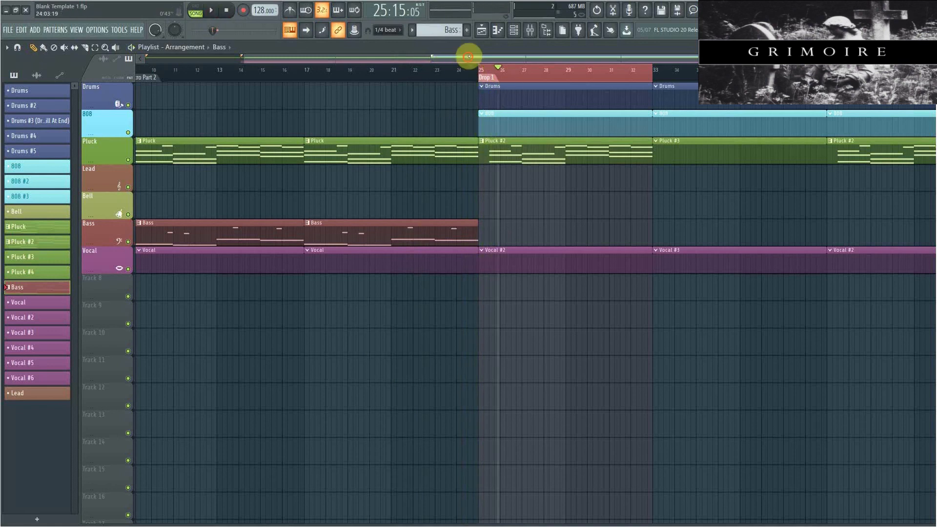
# Copy all notes from the Pluck #2 pattern and paste them into the empty Pluck #3 pattern.
pyautogui.moveTo(469, 56); pyautogui.dragTo(559, 84)
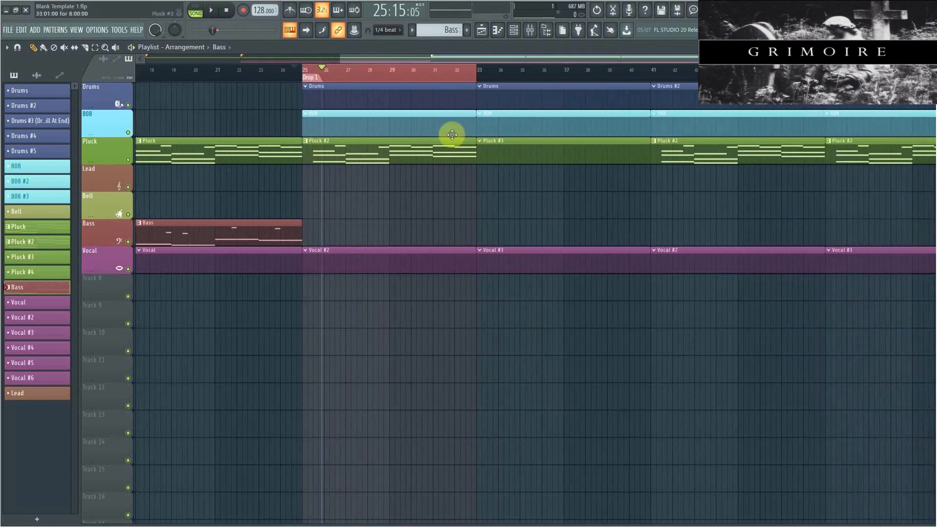
pyautogui.doubleClick(381, 150)
pyautogui.hotkey('ctrl', 'a')
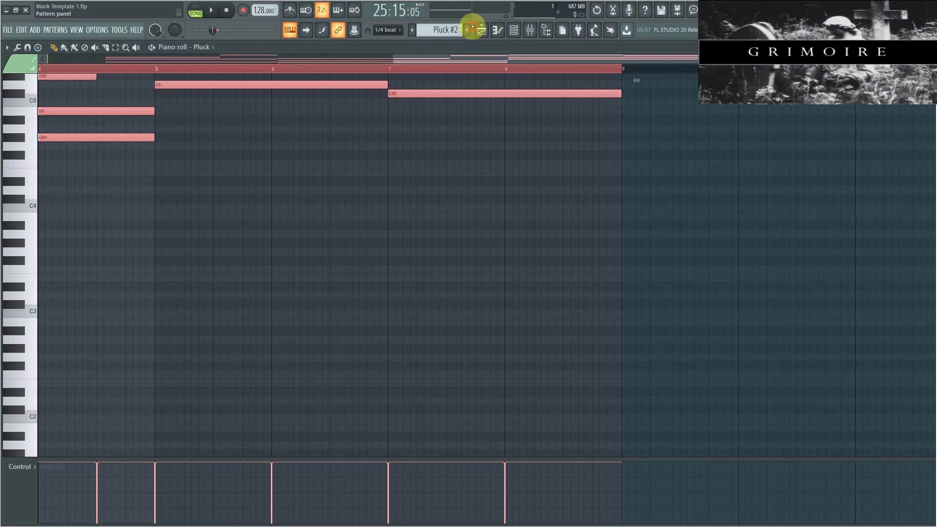
pyautogui.click(479, 28)
pyautogui.doubleClick(514, 148)
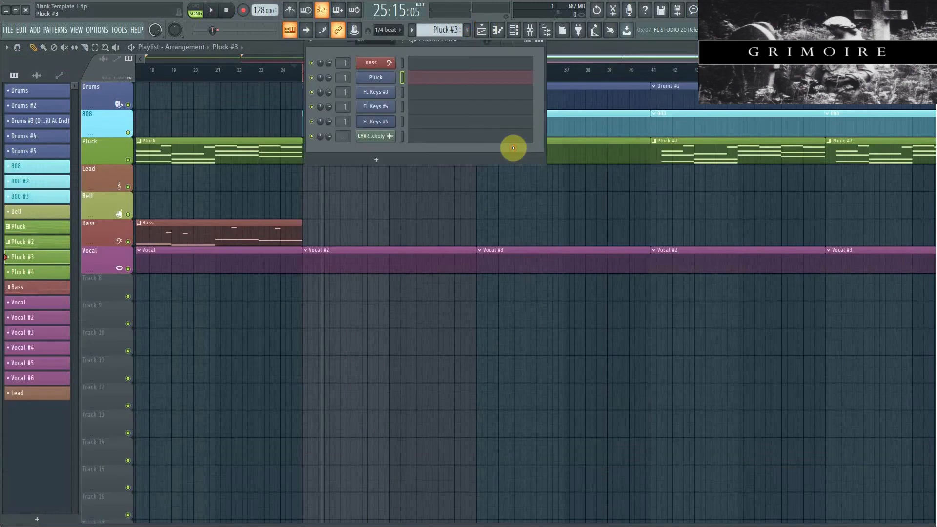
pyautogui.click(443, 82)
pyautogui.hotkey('ctrl', 'v')
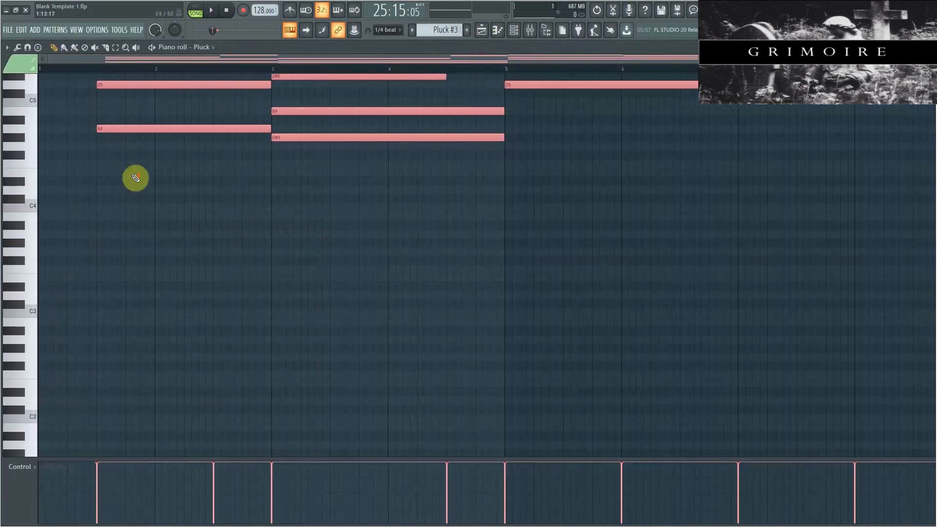
# Extend the first chord of Pluck #3 back to the start of bar 1, with F5 lasting one and a half bars and A5 filling the last half bar.
pyautogui.scroll(4, 147, 180)
pyautogui.moveTo(168, 190); pyautogui.dragTo(132, 201)
pyautogui.click(229, 333)
pyautogui.moveTo(229, 333); pyautogui.dragTo(140, 35)
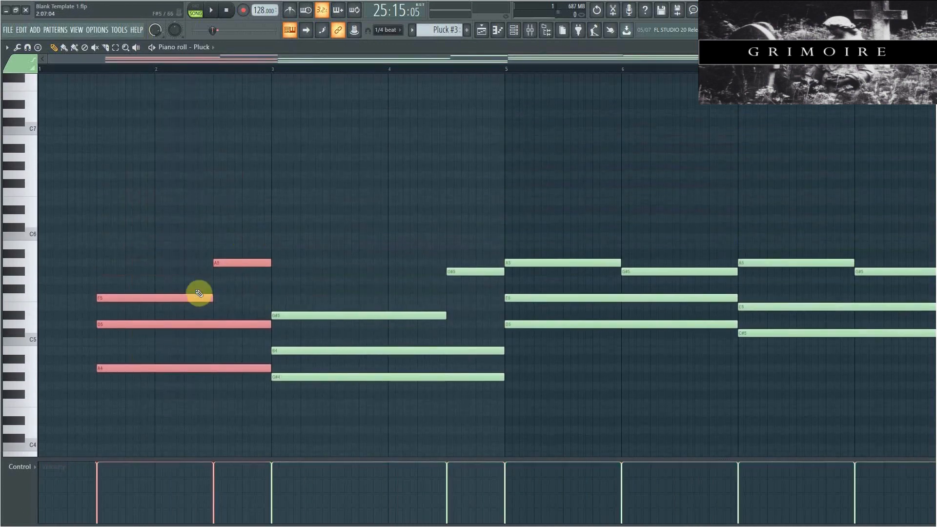
pyautogui.moveTo(153, 296); pyautogui.dragTo(92, 295)
pyautogui.moveTo(156, 298); pyautogui.dragTo(209, 297)
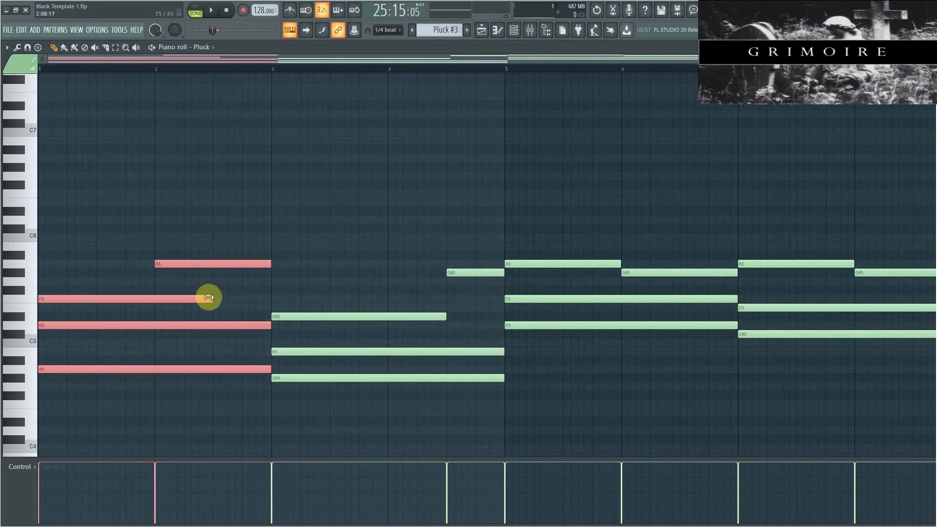
pyautogui.click(309, 281)
pyautogui.moveTo(225, 265); pyautogui.dragTo(271, 265)
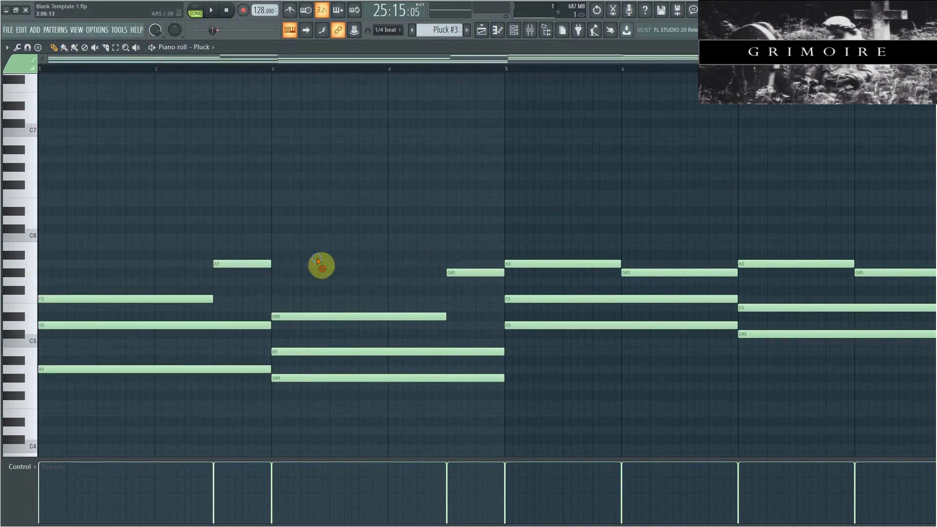
# Slice the chord notes at the start and middle of bar 6 in Pluck #3 and delete the pieces in the first half of the bar.
pyautogui.scroll(-4, 104, 184)
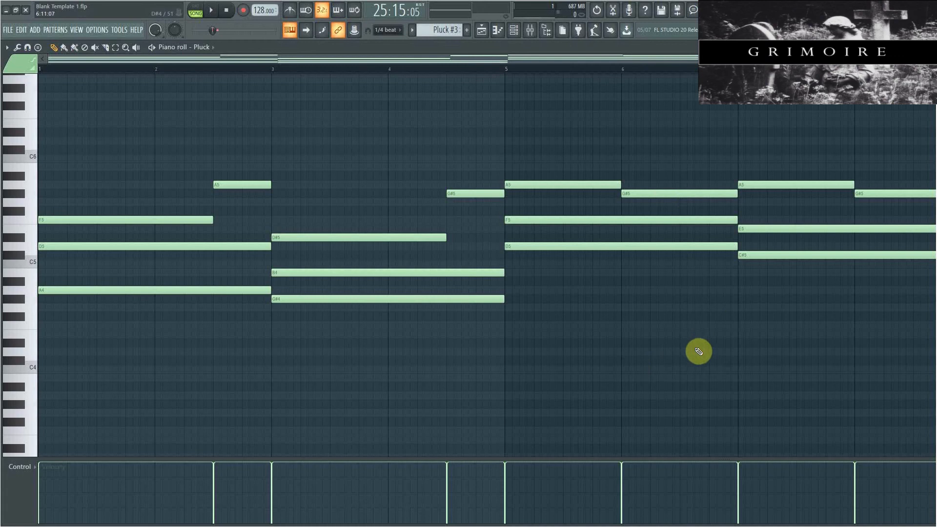
pyautogui.moveTo(691, 354); pyautogui.dragTo(644, 293)
pyautogui.moveTo(623, 289); pyautogui.dragTo(623, 291)
pyautogui.moveTo(631, 175); pyautogui.dragTo(680, 300)
pyautogui.press('Delete')
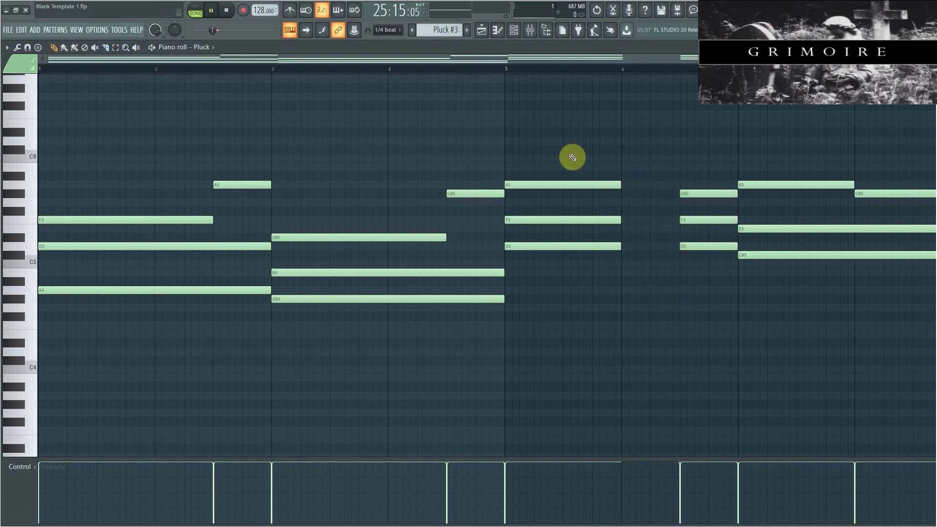
# Play Drop 1 with the edited Pluck #3 pattern from bar 33 and look over the rest of the arrangement.
pyautogui.press('space')
pyautogui.click(507, 72)
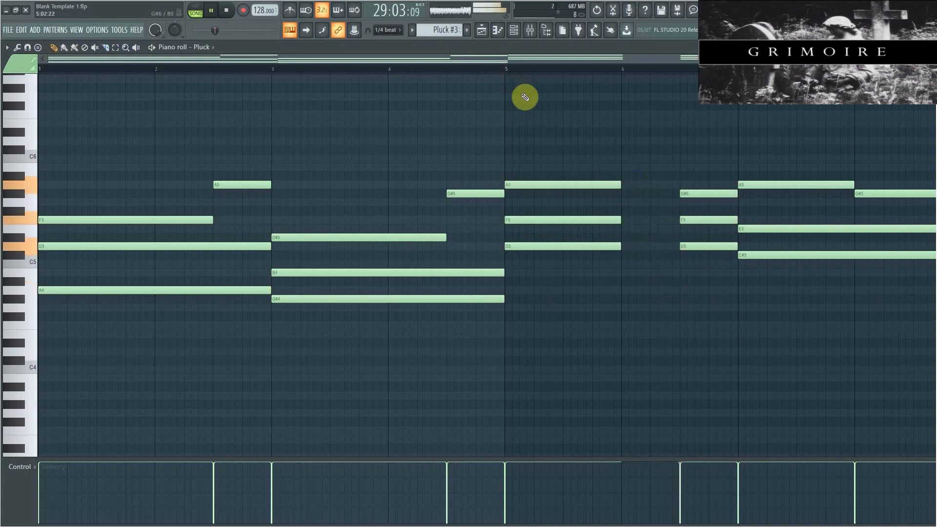
pyautogui.click(477, 31)
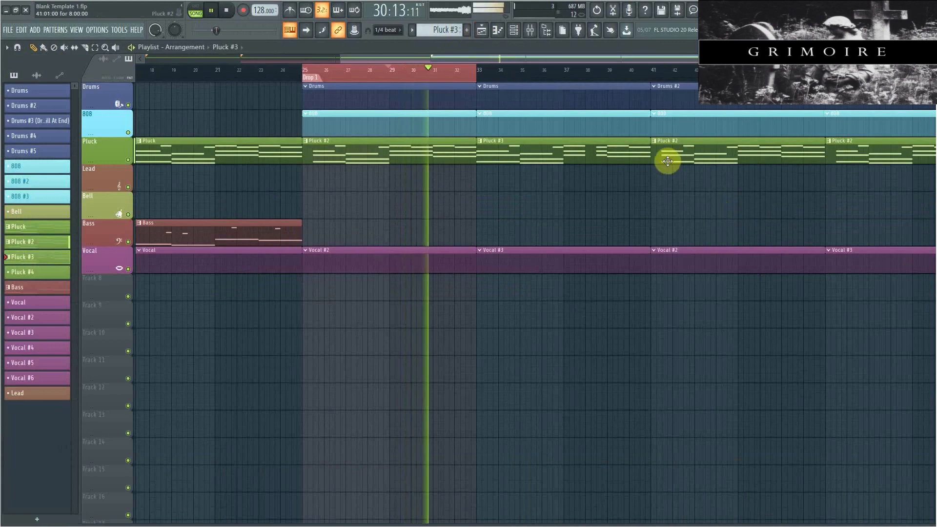
pyautogui.click(472, 75)
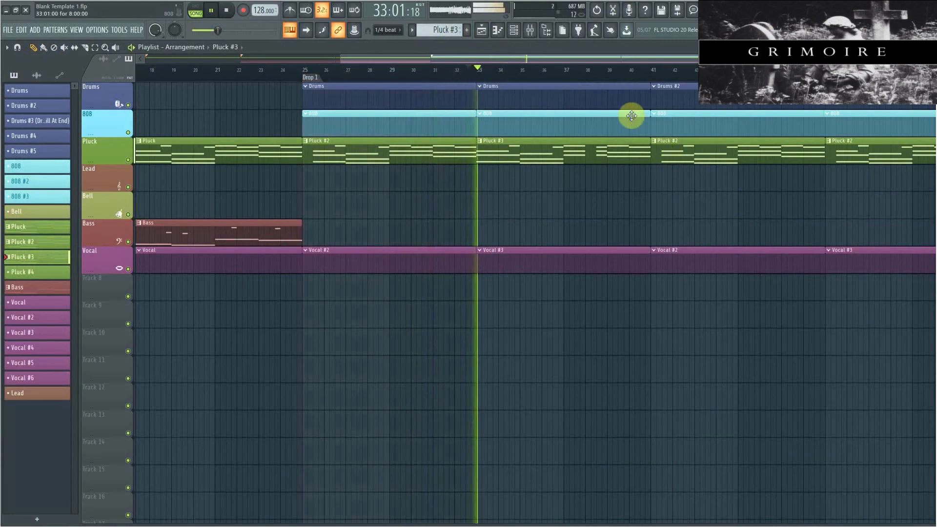
pyautogui.scroll(-3, 672, 216)
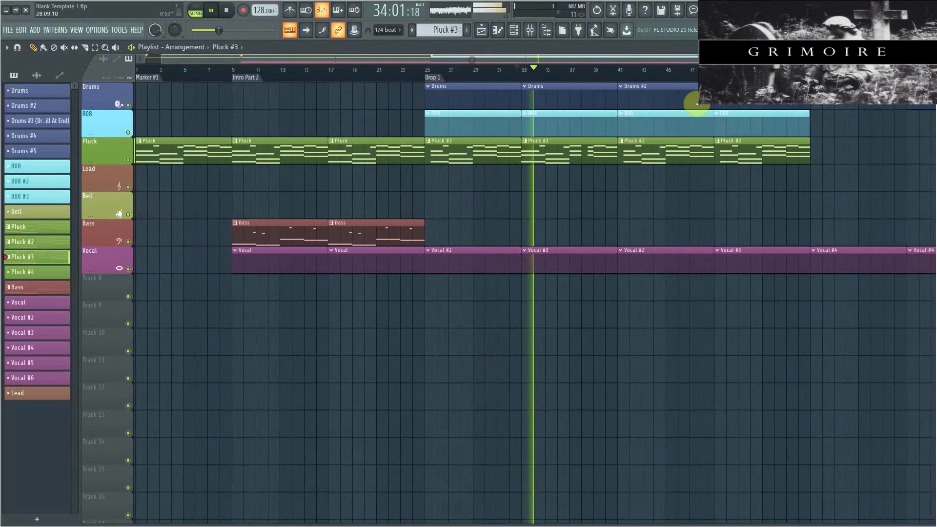
pyautogui.hscroll(5, 833, 129)
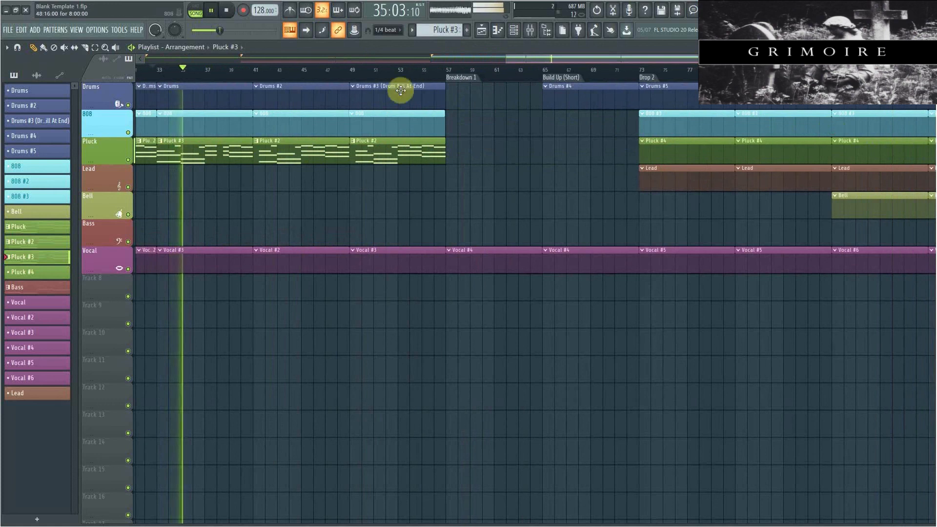
pyautogui.moveTo(548, 59); pyautogui.dragTo(409, 65)
pyautogui.press('space')
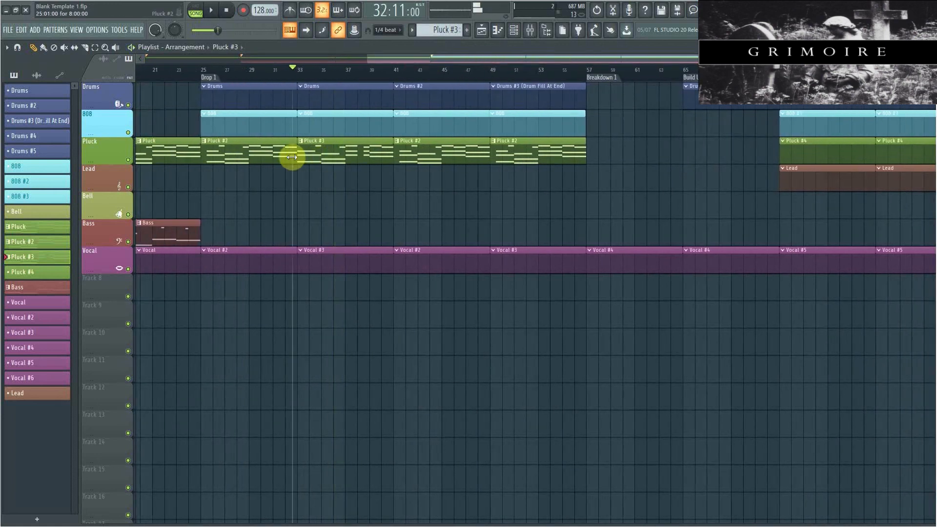
# Copy all notes from the Pluck pattern and paste them into the empty Pluck #4 pattern.
pyautogui.moveTo(477, 59); pyautogui.dragTo(297, 69)
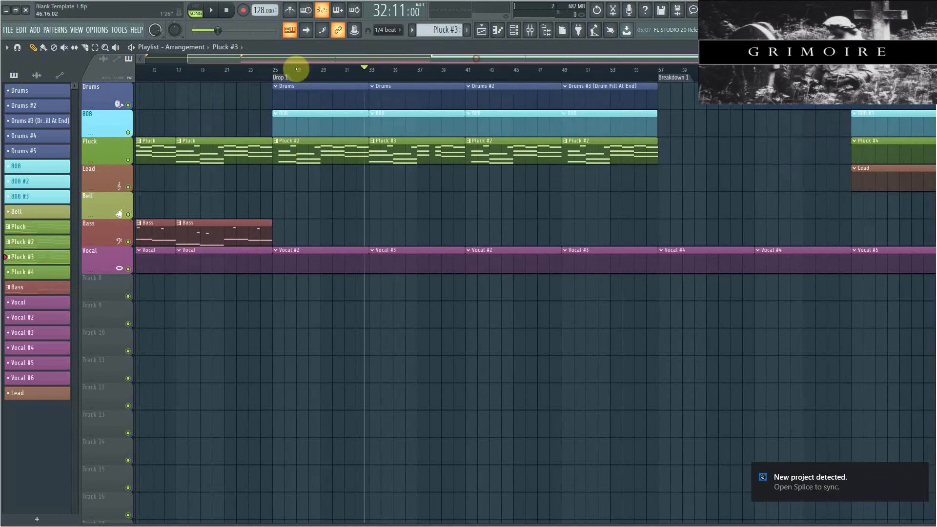
pyautogui.click(333, 158)
pyautogui.doubleClick(332, 159)
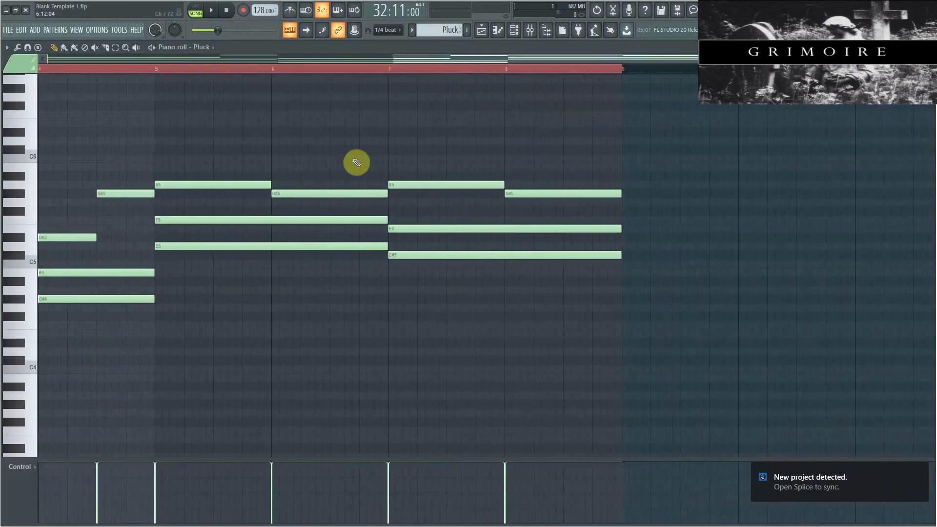
pyautogui.hotkey('ctrl', 'a')
pyautogui.click(480, 31)
pyautogui.scroll(-10, 736, 103)
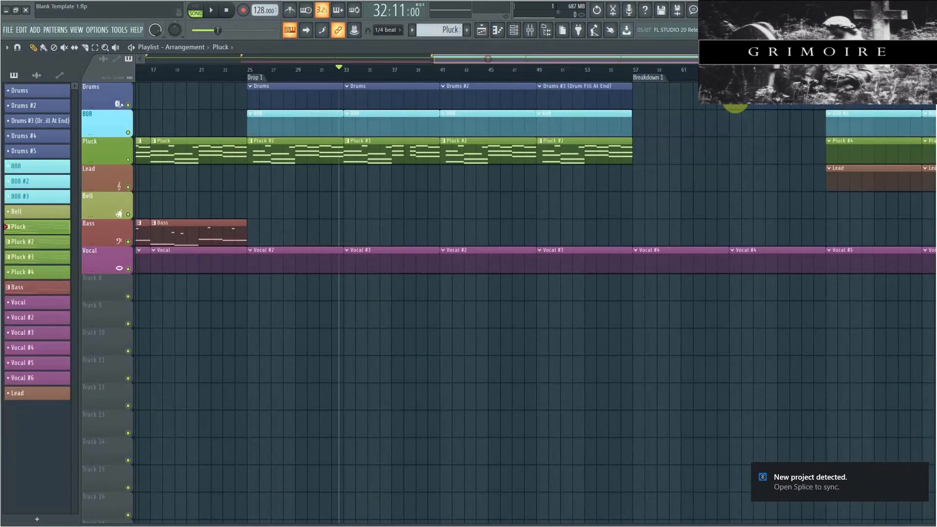
pyautogui.click(697, 156)
pyautogui.press('F6')
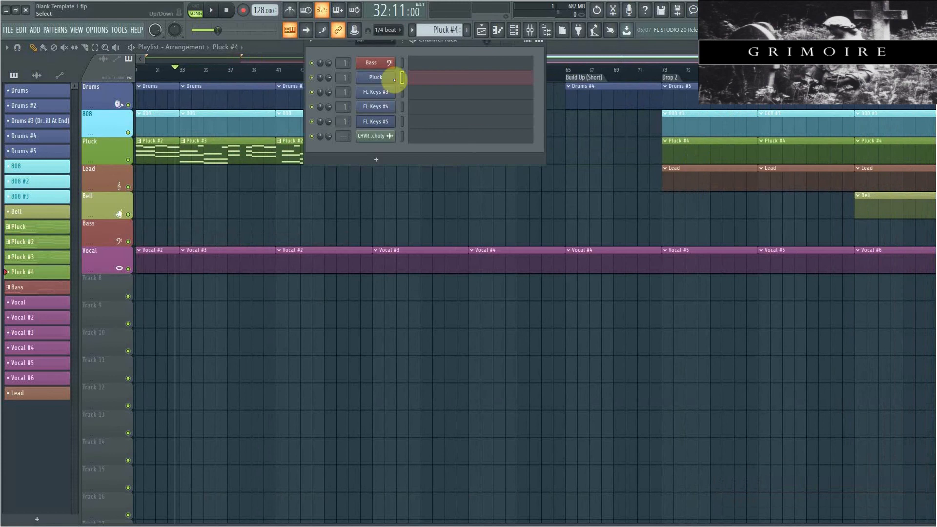
pyautogui.click(421, 85)
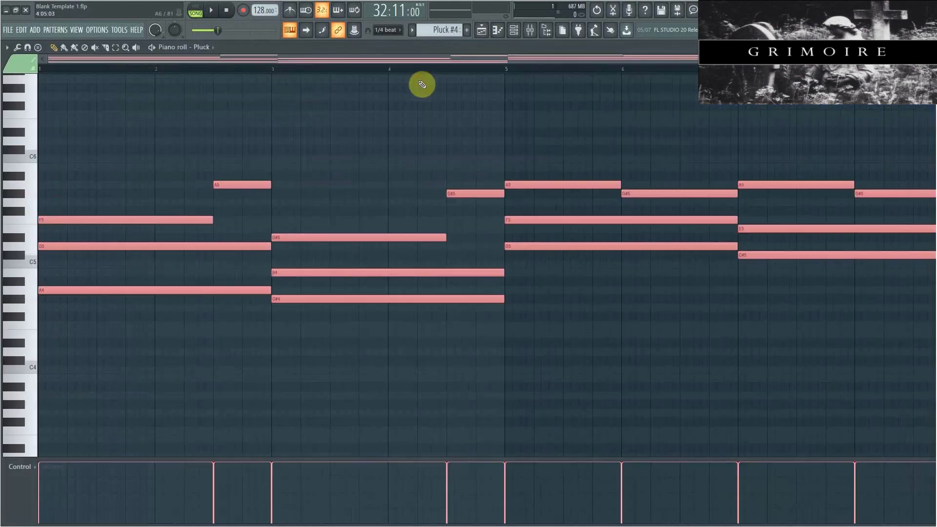
pyautogui.click(480, 30)
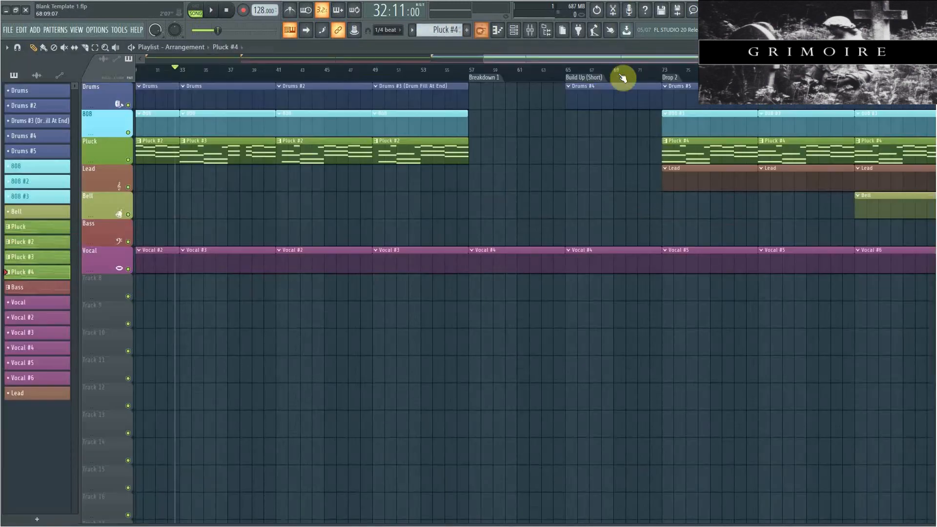
# Examine the Drop 2 layout in the arrangement and the chord notes of the Pluck #4 pattern.
pyautogui.moveTo(637, 59); pyautogui.dragTo(706, 59)
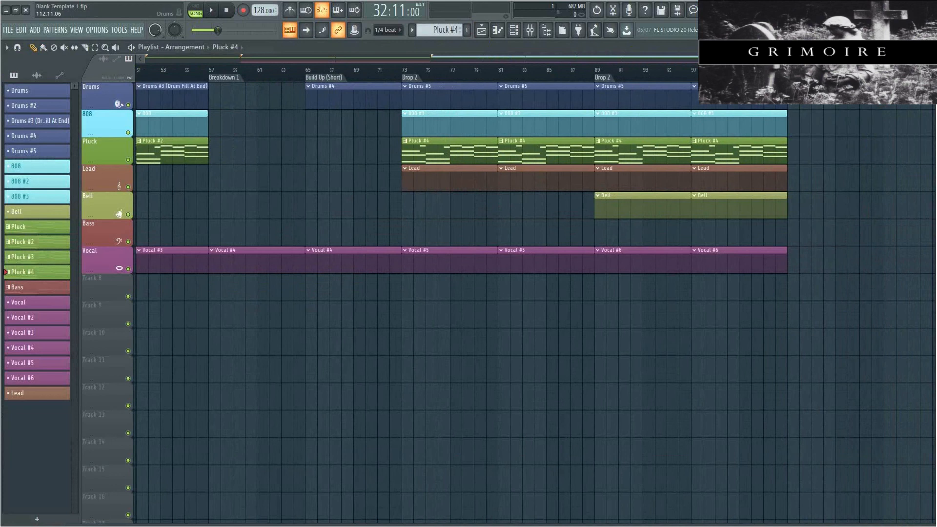
pyautogui.doubleClick(438, 153)
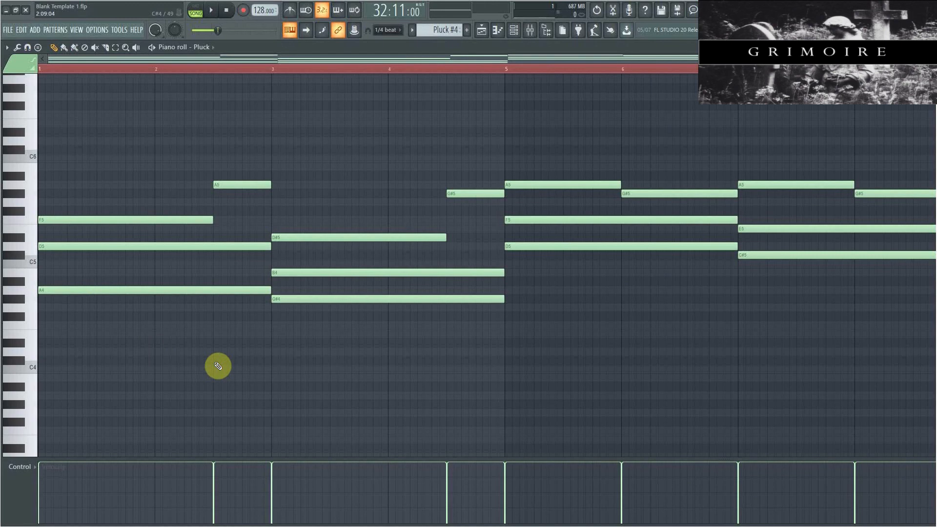
pyautogui.click(482, 34)
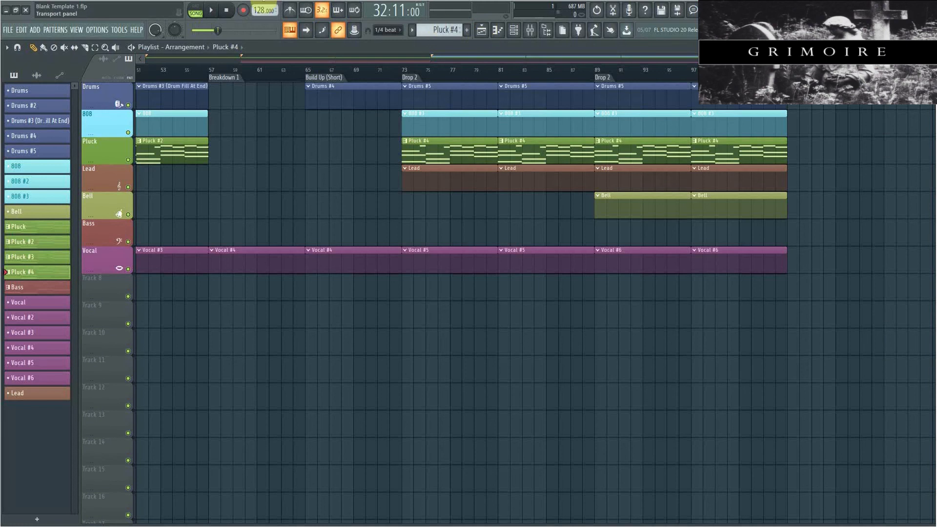
pyautogui.doubleClick(433, 160)
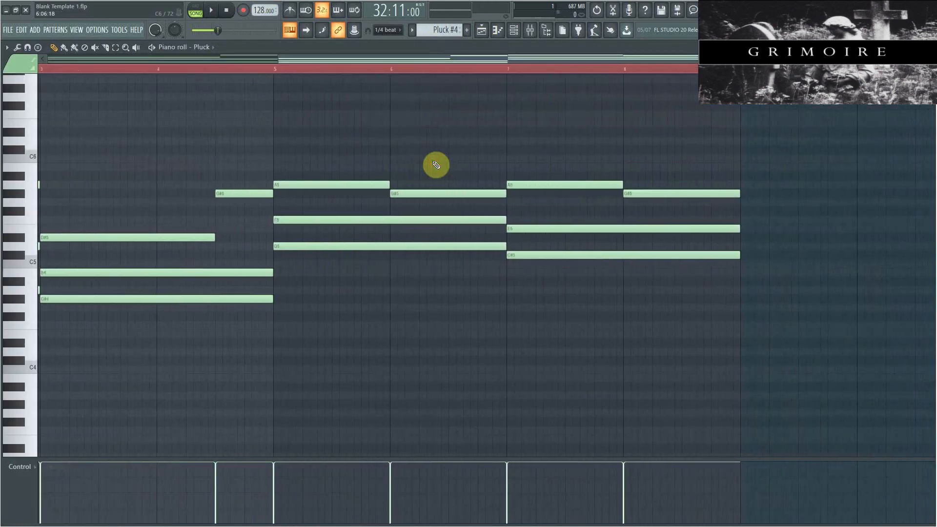
pyautogui.hotkey('ctrl', 'Down')
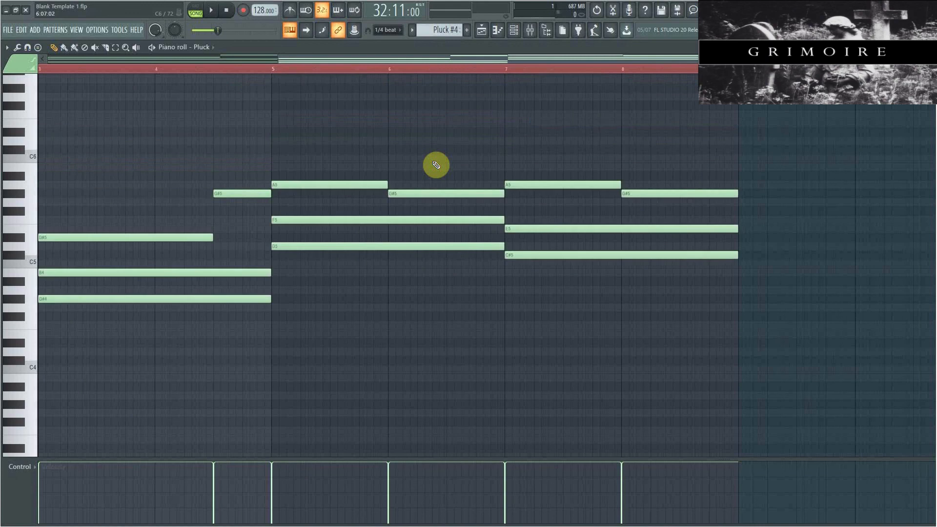
pyautogui.moveTo(494, 55); pyautogui.dragTo(373, 323)
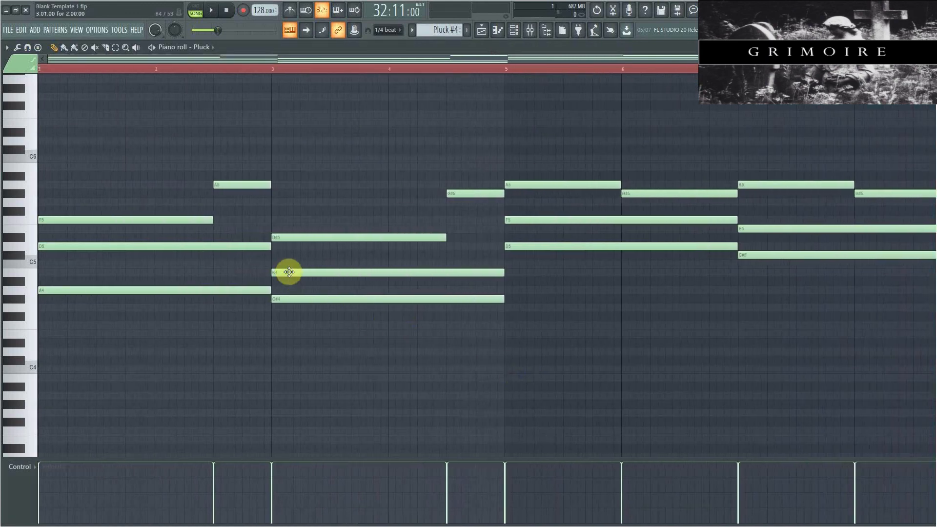
pyautogui.click(483, 31)
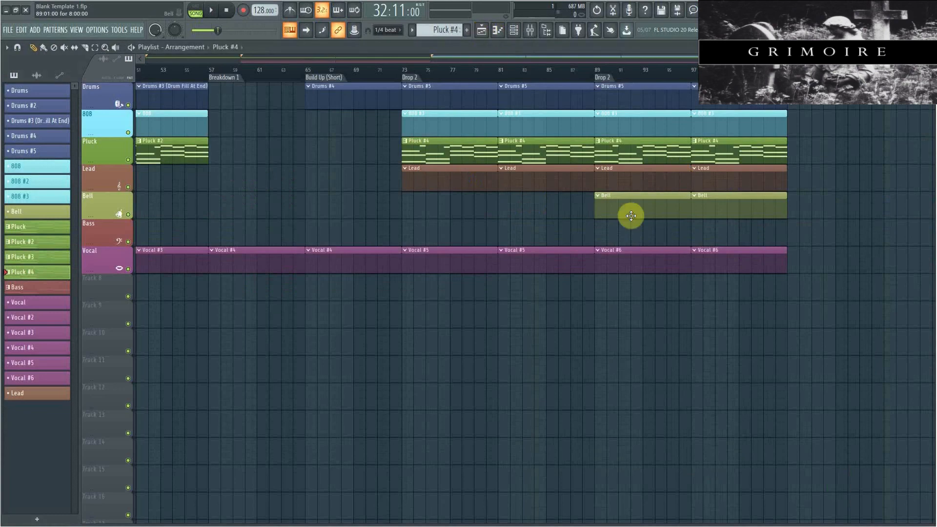
# Select the highest notes across all chords in the Pluck #4 pattern and copy them.
pyautogui.doubleClick(439, 162)
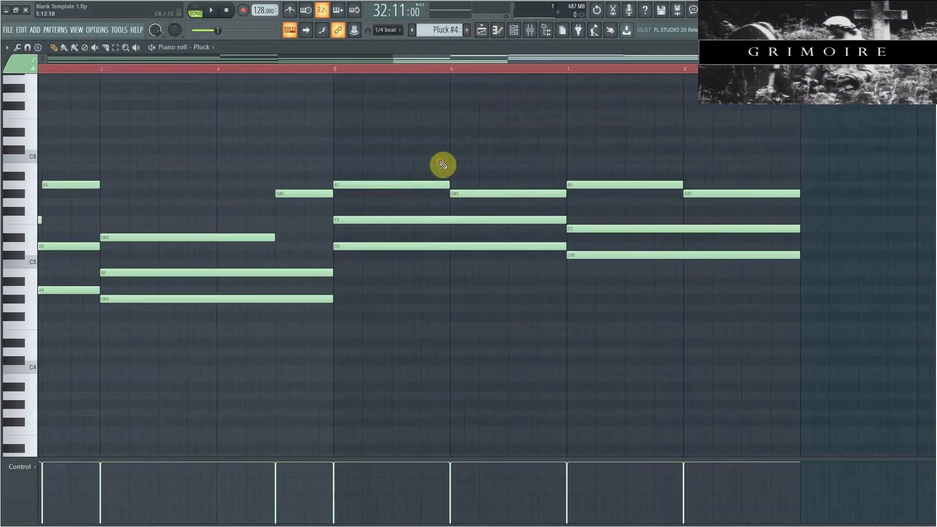
pyautogui.moveTo(28, 97); pyautogui.dragTo(29, 103)
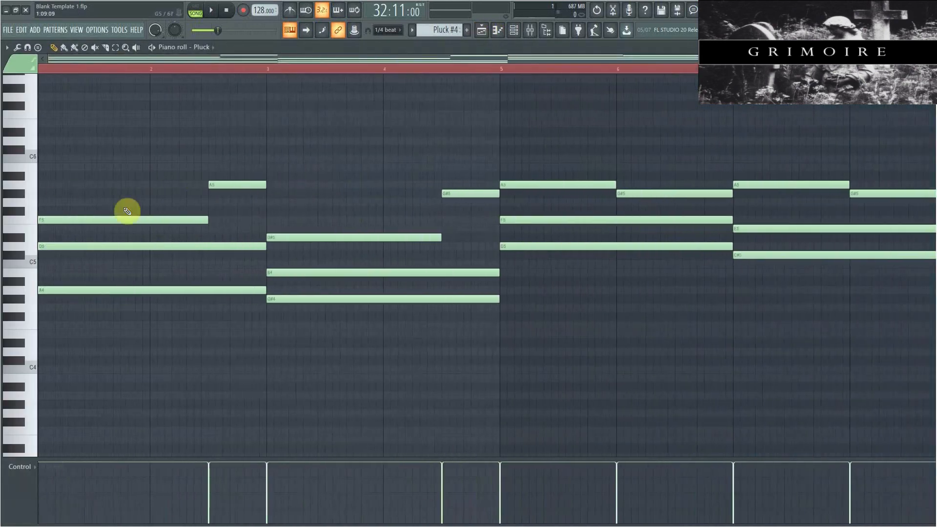
pyautogui.moveTo(144, 155); pyautogui.dragTo(205, 237)
pyautogui.click(248, 180)
pyautogui.click(305, 233)
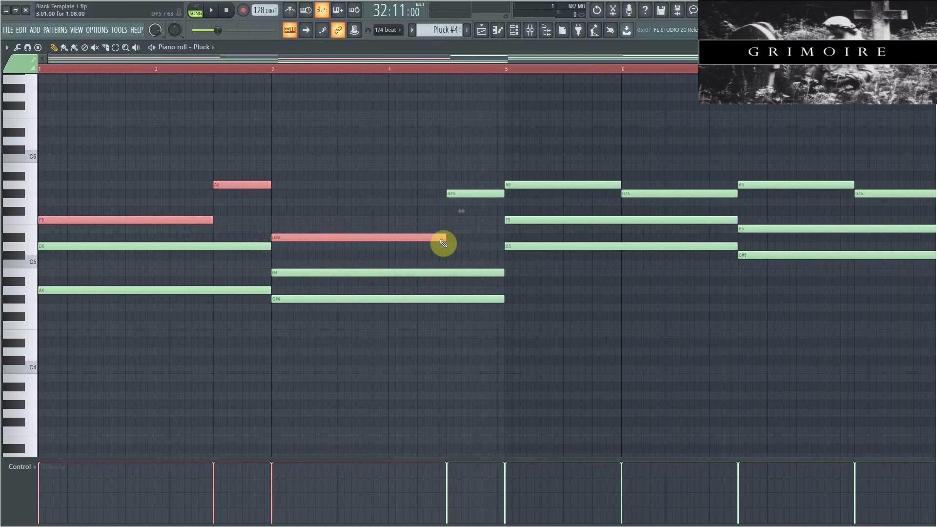
pyautogui.moveTo(478, 191); pyautogui.dragTo(874, 207)
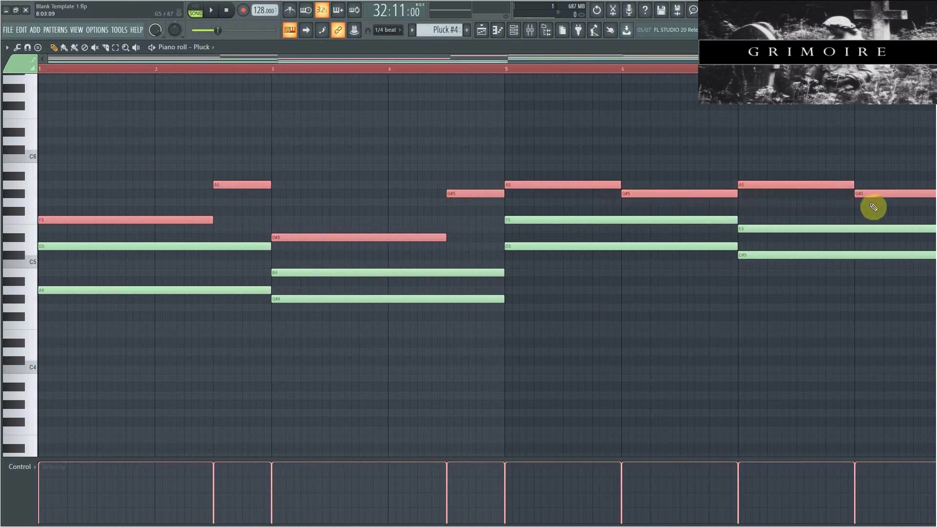
pyautogui.click(483, 34)
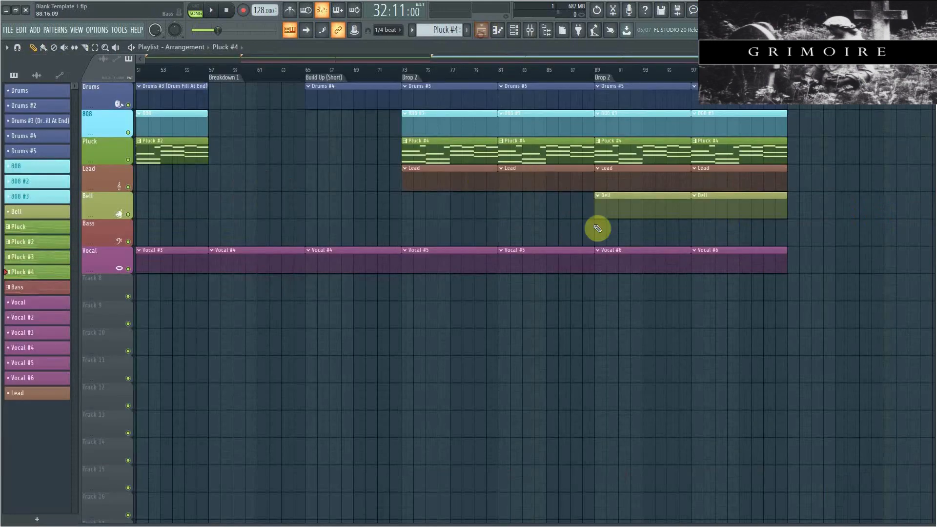
# Open the Lead pattern and rename the FL Keys #3 channel with the Lead preset name.
pyautogui.doubleClick(481, 180)
pyautogui.rightClick(386, 92)
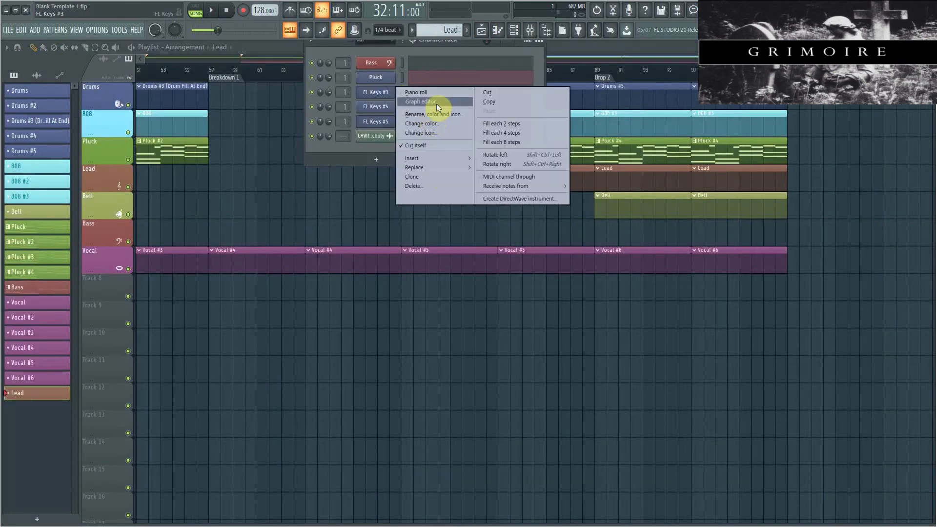
pyautogui.click(446, 114)
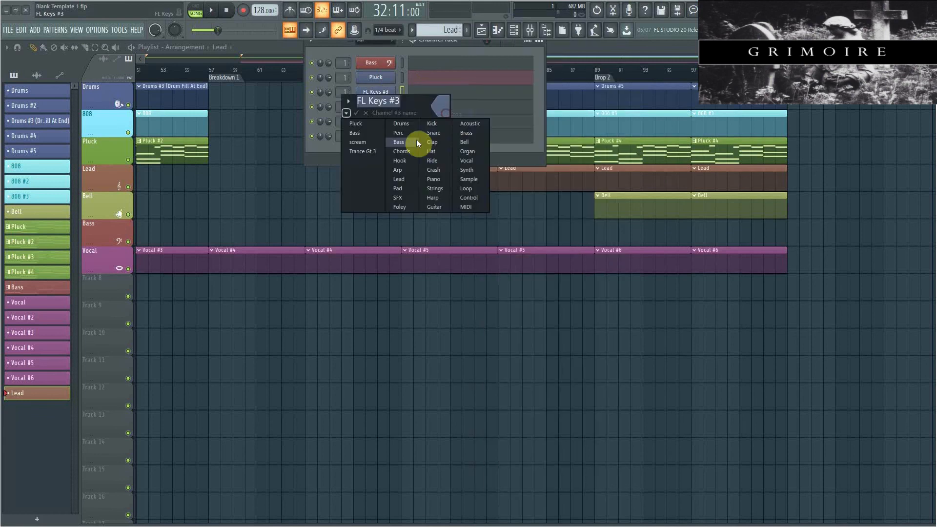
pyautogui.click(402, 179)
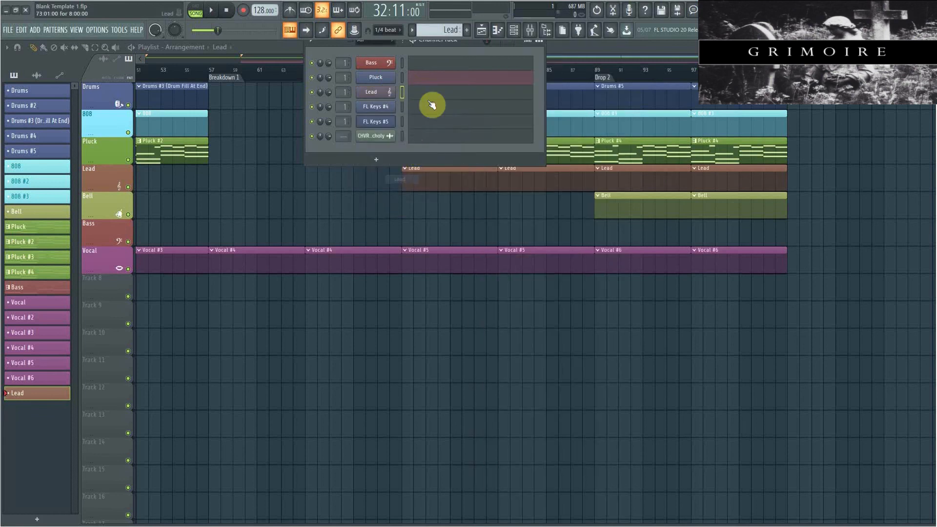
# Paste the copied top notes into the Lead channel of the Lead pattern and play the pattern on its own.
pyautogui.click(434, 97)
pyautogui.hotkey('ctrl', 'v')
pyautogui.click(286, 90)
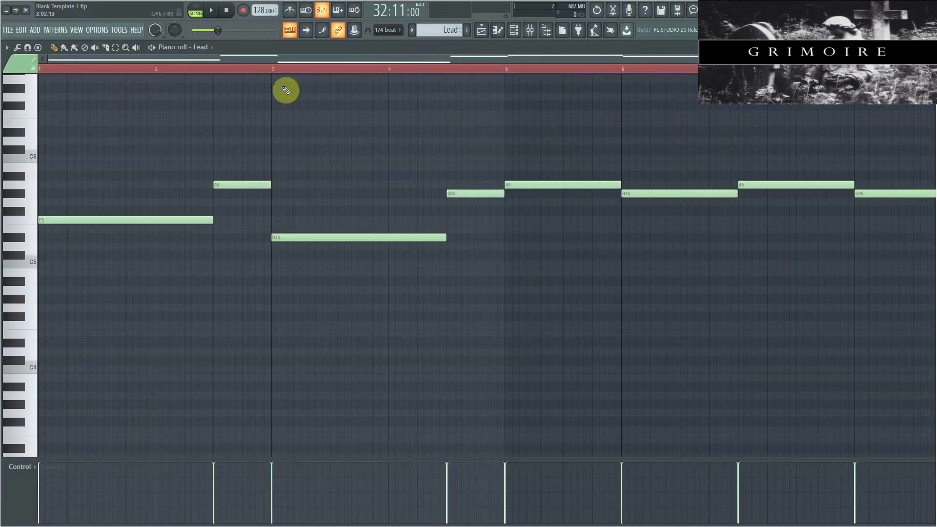
pyautogui.click(211, 10)
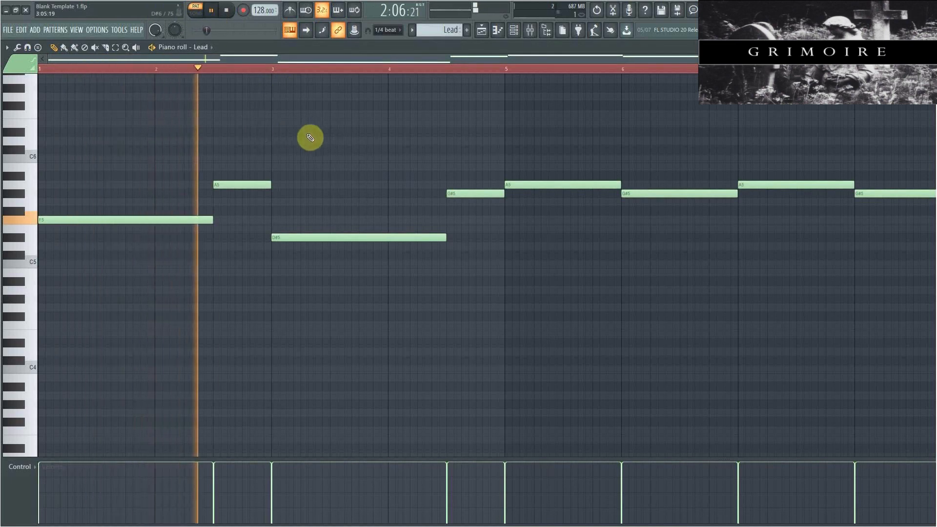
pyautogui.press('space')
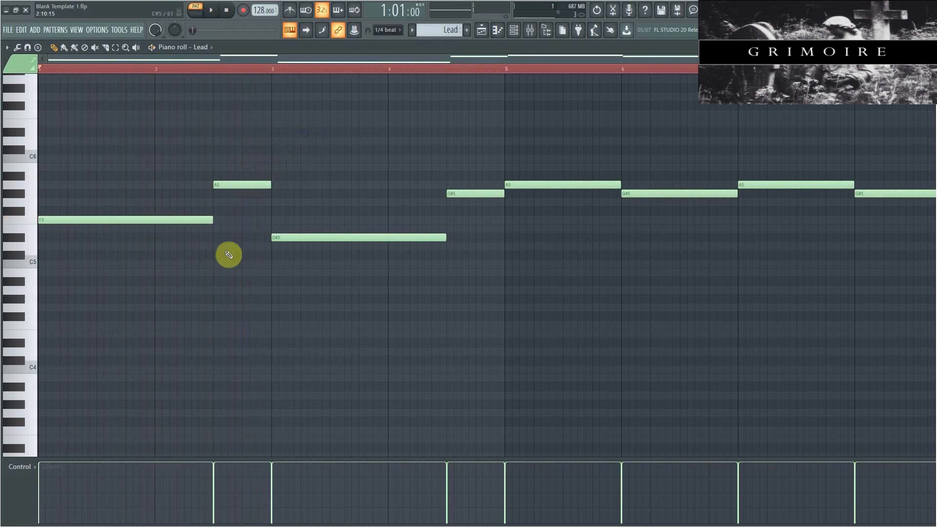
# Examine the Lead pattern's notes alongside its clips in the Drop 2 section and its channel.
pyautogui.click(484, 35)
pyautogui.doubleClick(454, 180)
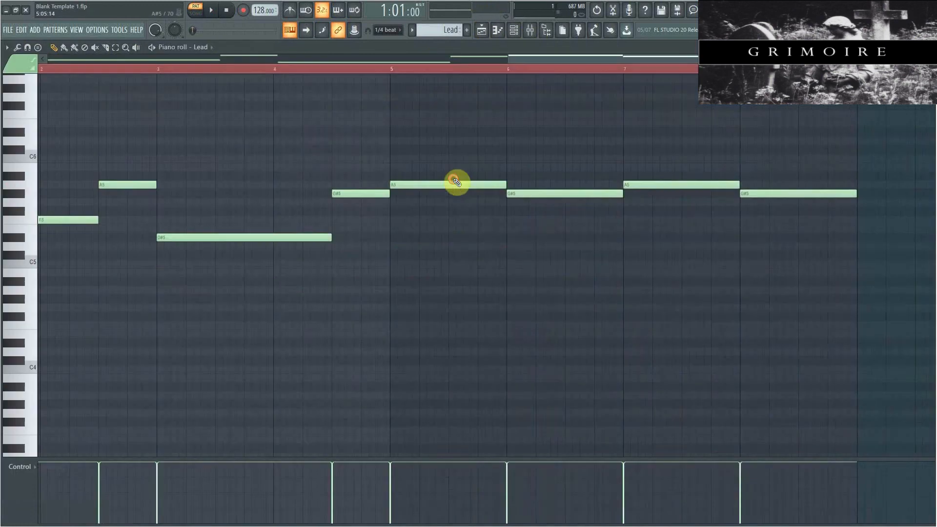
pyautogui.moveTo(565, 63); pyautogui.dragTo(192, 52)
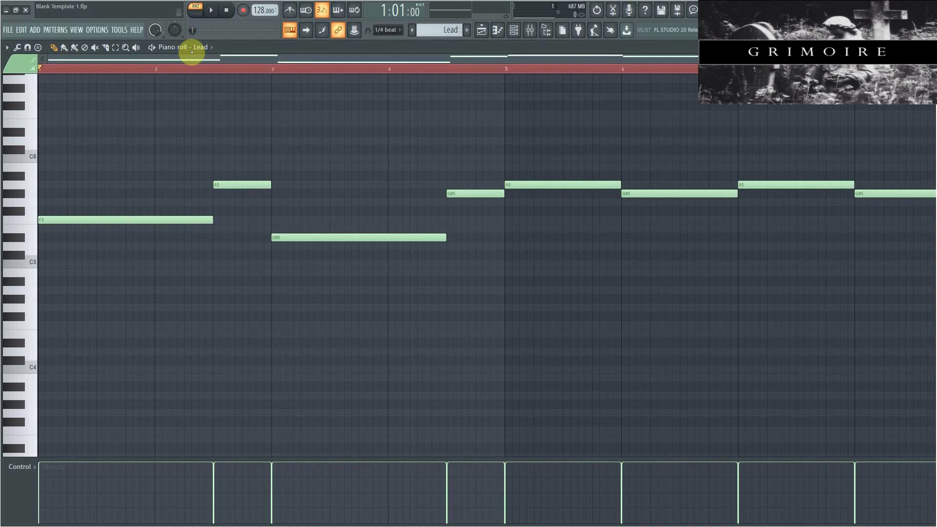
pyautogui.scroll(2, 138, 262)
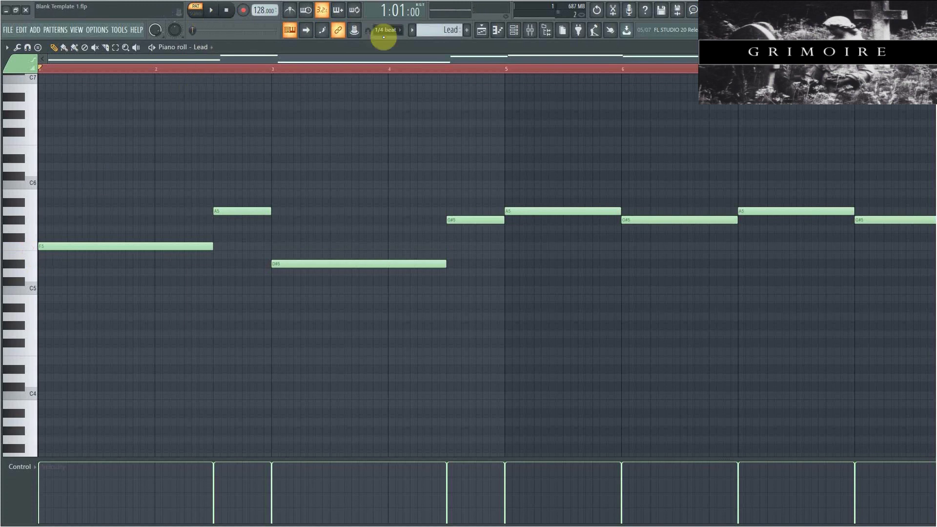
pyautogui.click(496, 32)
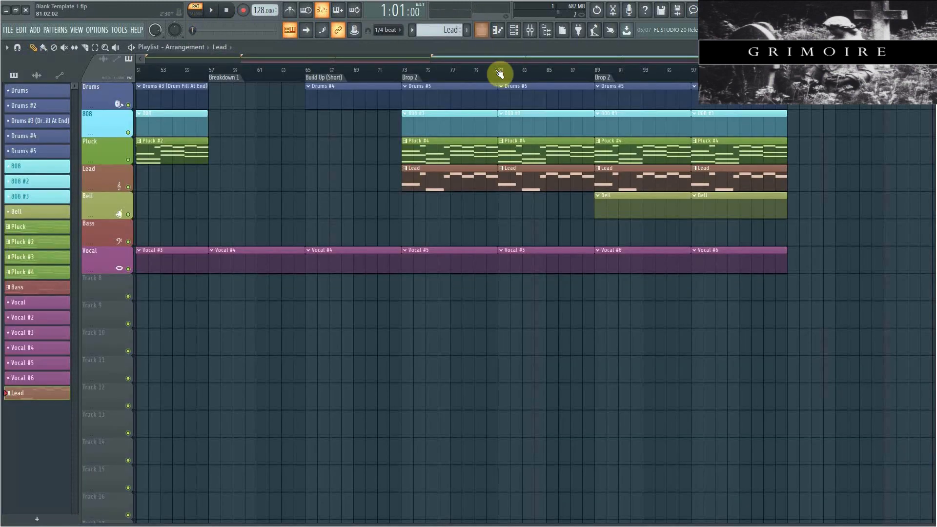
pyautogui.click(515, 32)
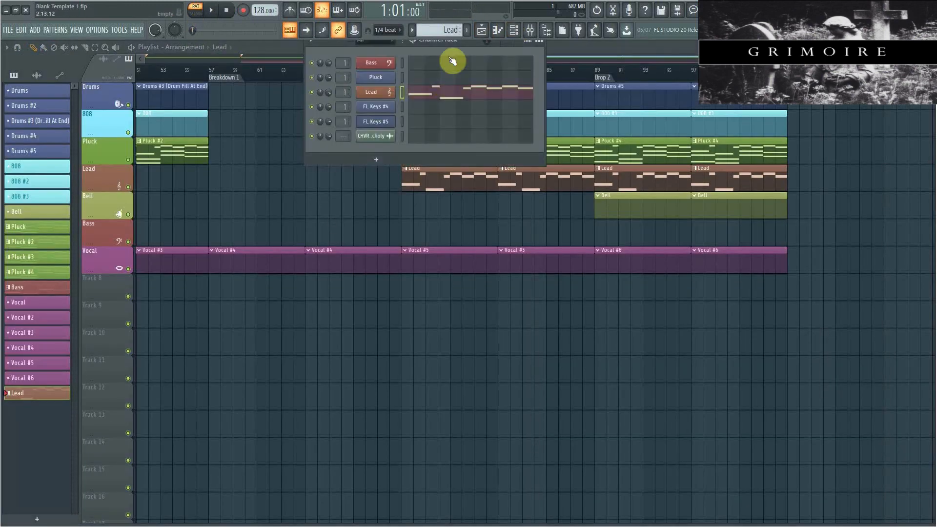
# Select bars 73 to 77 at the start of Drop 2 in the arrangement as the playback loop.
pyautogui.click(486, 32)
pyautogui.scroll(3, 438, 78)
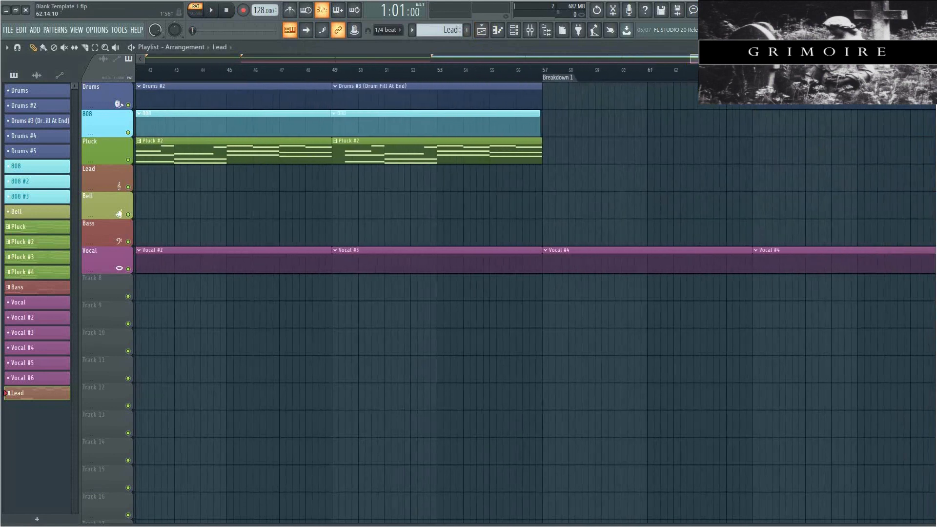
pyautogui.moveTo(727, 58); pyautogui.dragTo(879, 58)
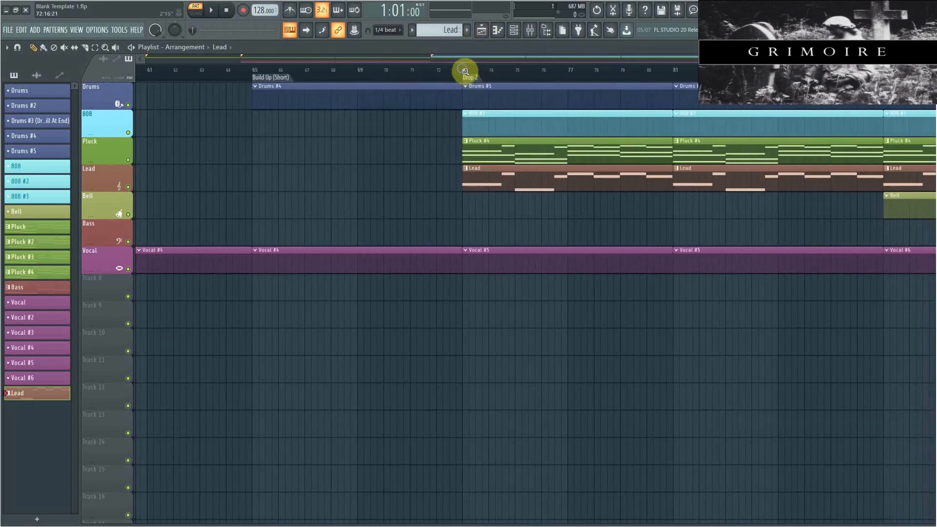
pyautogui.moveTo(465, 71); pyautogui.dragTo(678, 103)
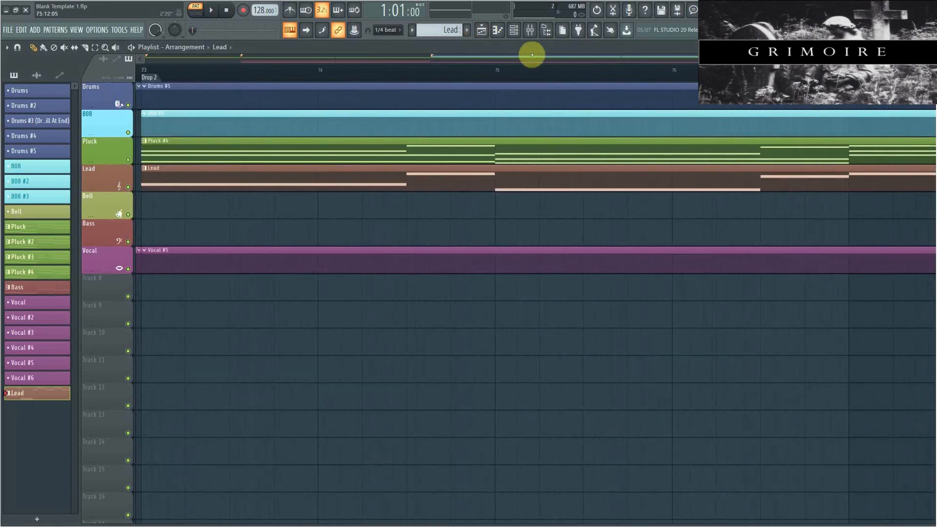
pyautogui.moveTo(141, 74); pyautogui.dragTo(933, 198)
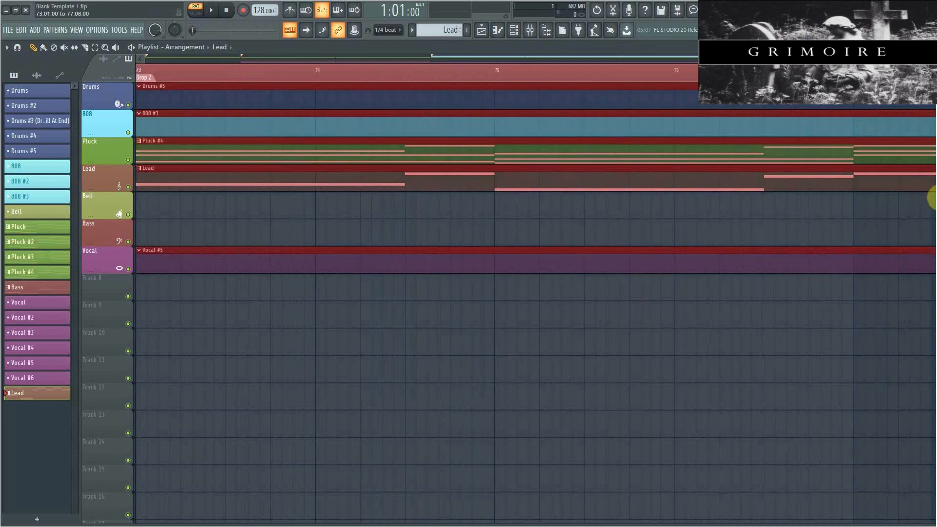
pyautogui.hscroll(-2, 669, 60)
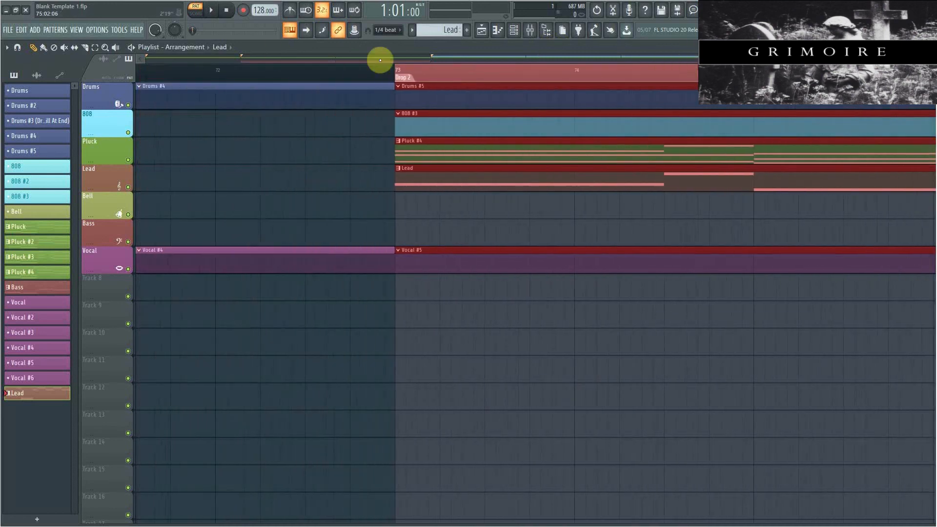
pyautogui.hscroll(2, 589, 56)
pyautogui.hscroll(4, 590, 56)
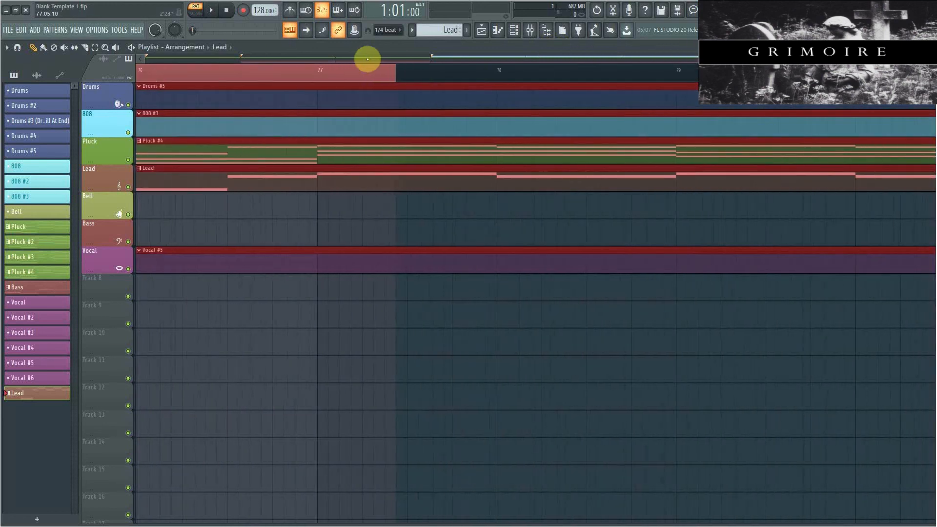
pyautogui.moveTo(386, 75); pyautogui.dragTo(295, 79)
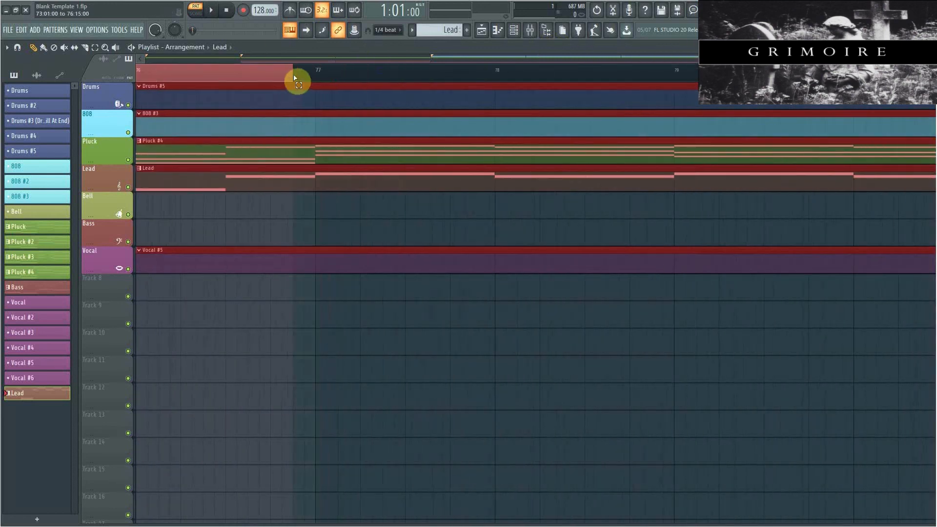
# Open the Lead channel's notes, switch playback to song mode and play the selected Drop 2 bars.
pyautogui.click(515, 32)
pyautogui.click(483, 96)
pyautogui.press('space')
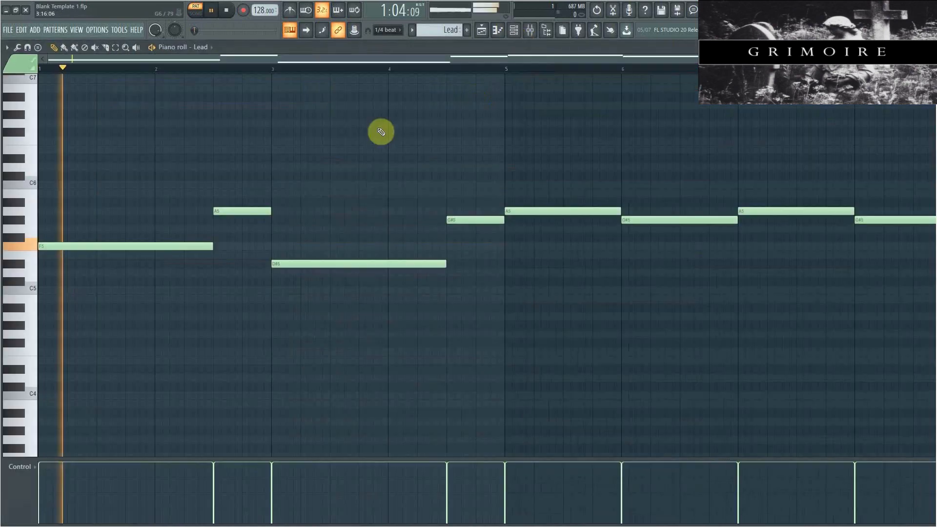
pyautogui.click(196, 13)
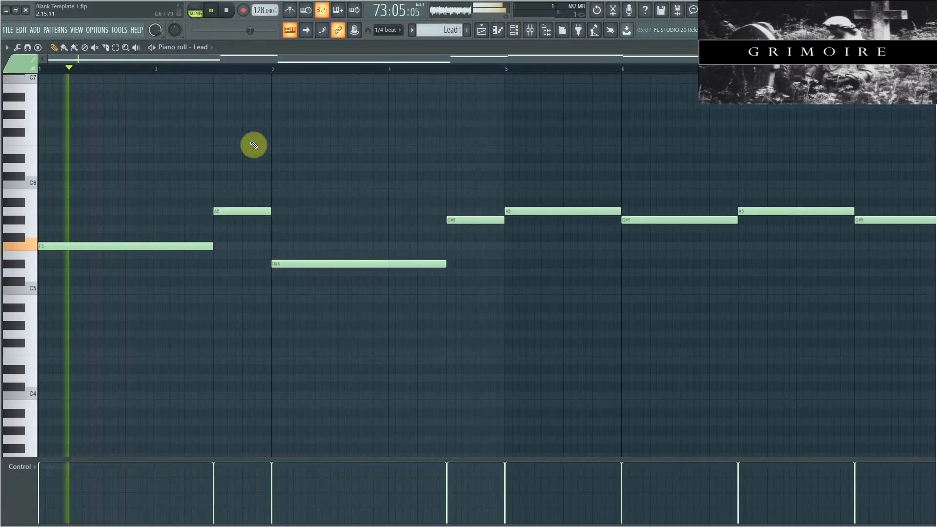
pyautogui.press('space')
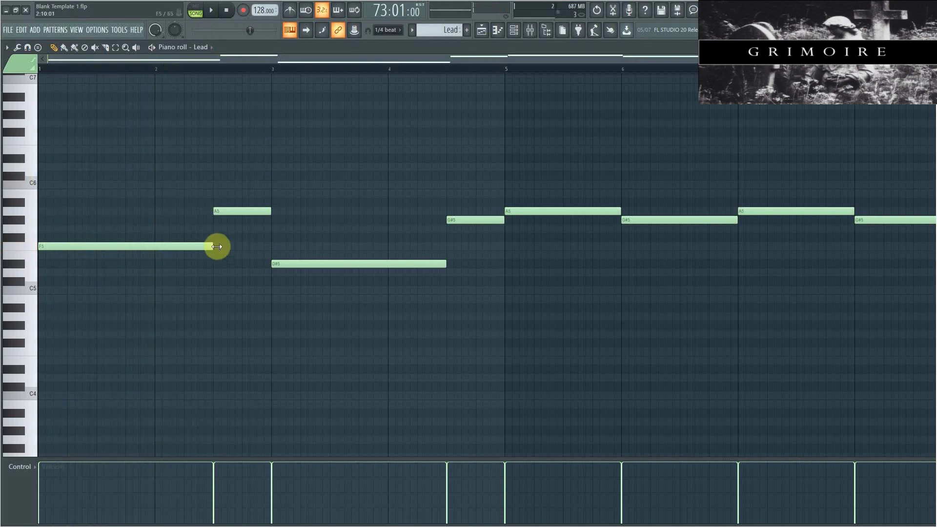
# Shorten the Lead's opening F5 note to one bar, add a half-bar C#6 at bar 2 and play the loop.
pyautogui.click(156, 176)
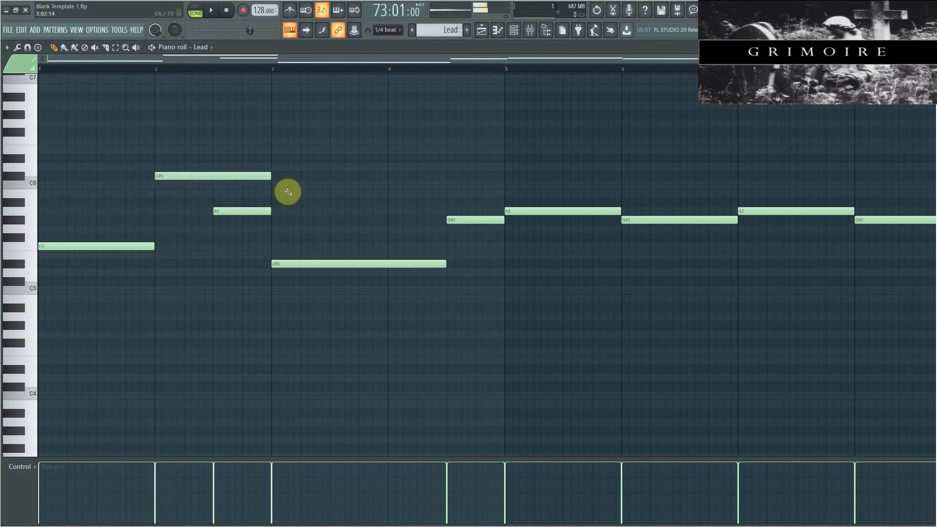
pyautogui.press('space')
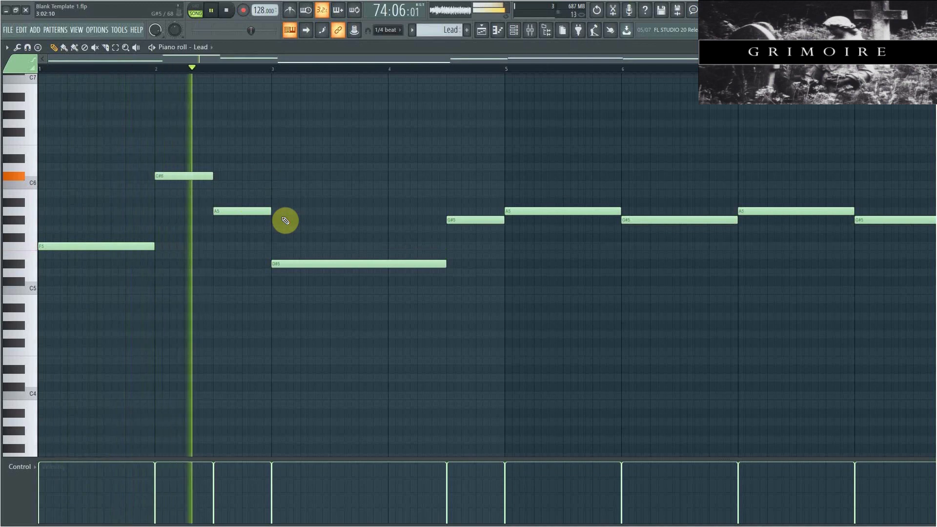
pyautogui.press('space')
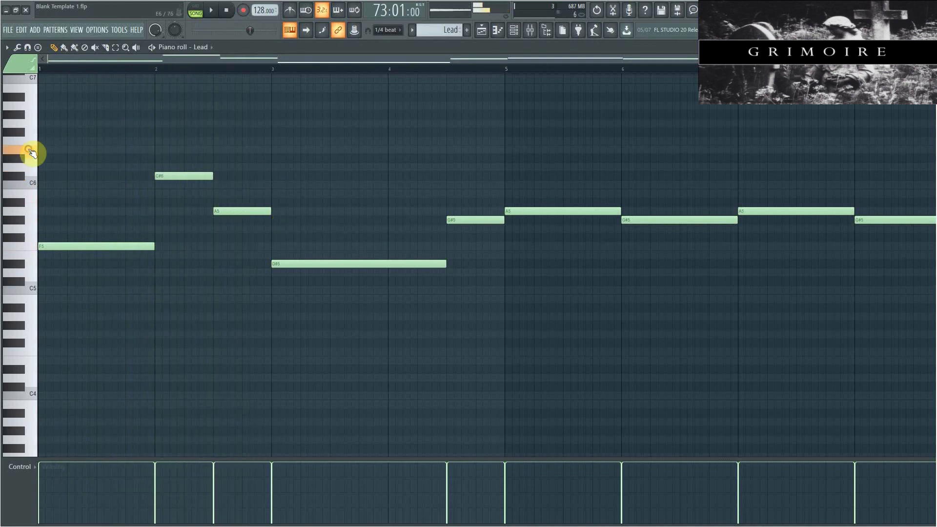
# Replace the Lead's D#5 note at bar 3 with a half-bar E6 followed by a one-bar D#6 and play the loop.
pyautogui.moveTo(301, 265); pyautogui.dragTo(299, 130)
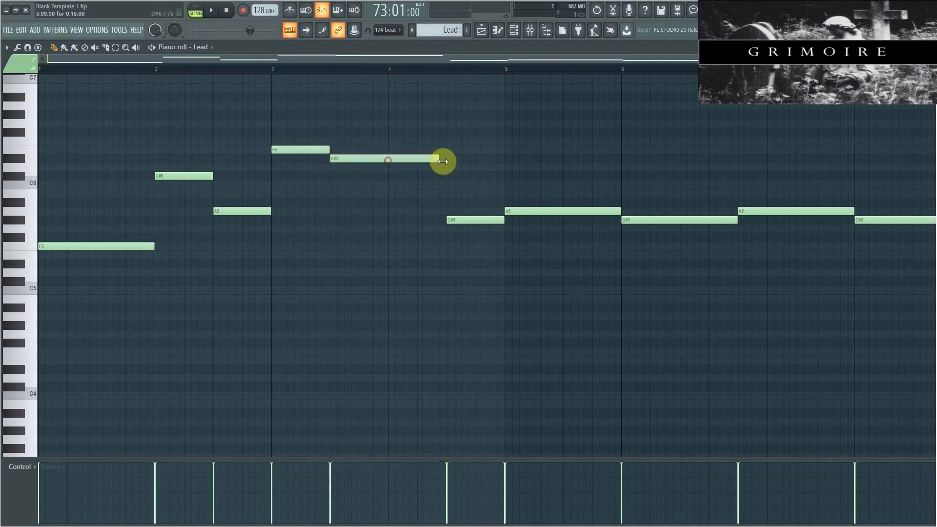
pyautogui.press('space')
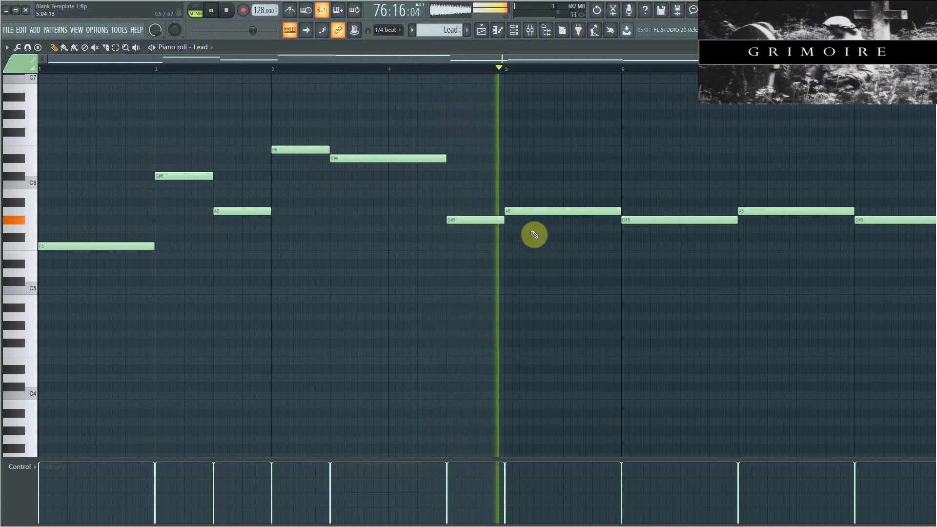
# Extend the arrangement's playback loop to cover bars 73 to 81 of Drop 2.
pyautogui.click(482, 30)
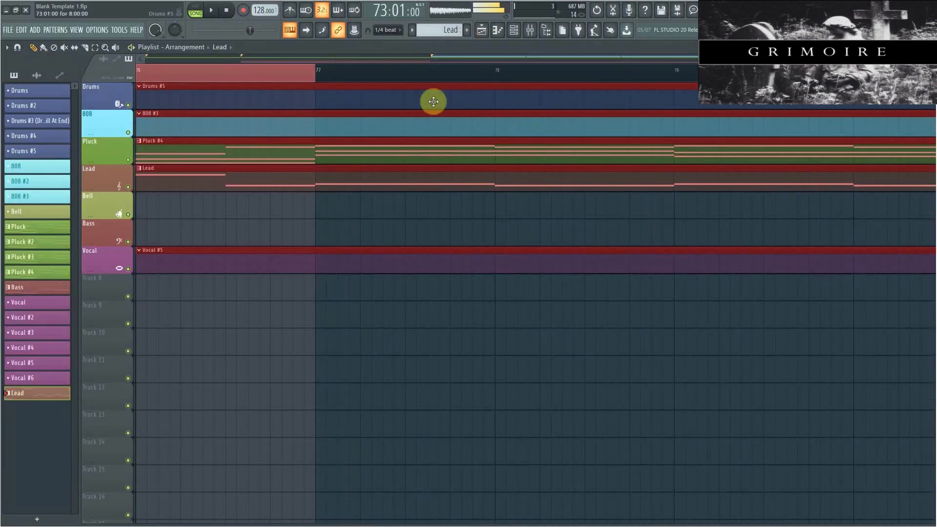
pyautogui.moveTo(356, 73); pyautogui.dragTo(935, 141)
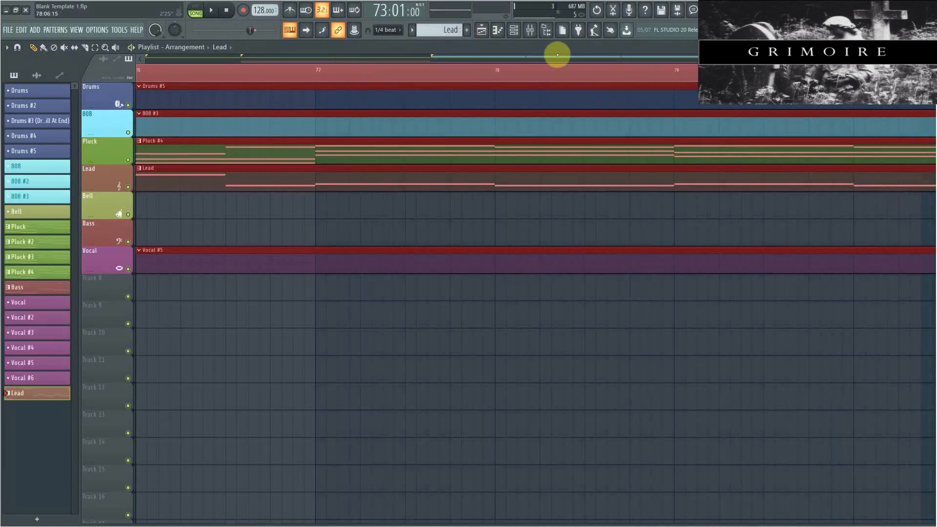
pyautogui.scroll(1, 559, 58)
pyautogui.click(650, 74)
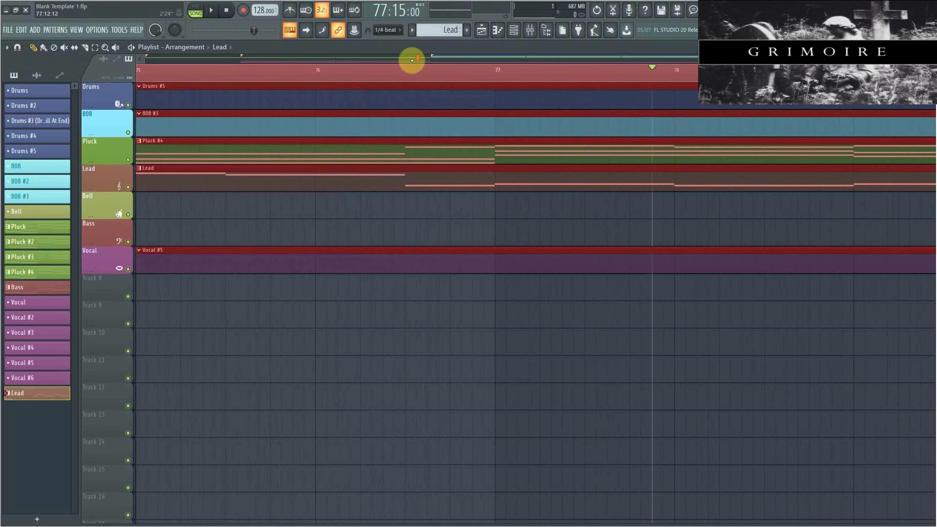
pyautogui.scroll(-3, 413, 60)
pyautogui.rightClick(539, 72)
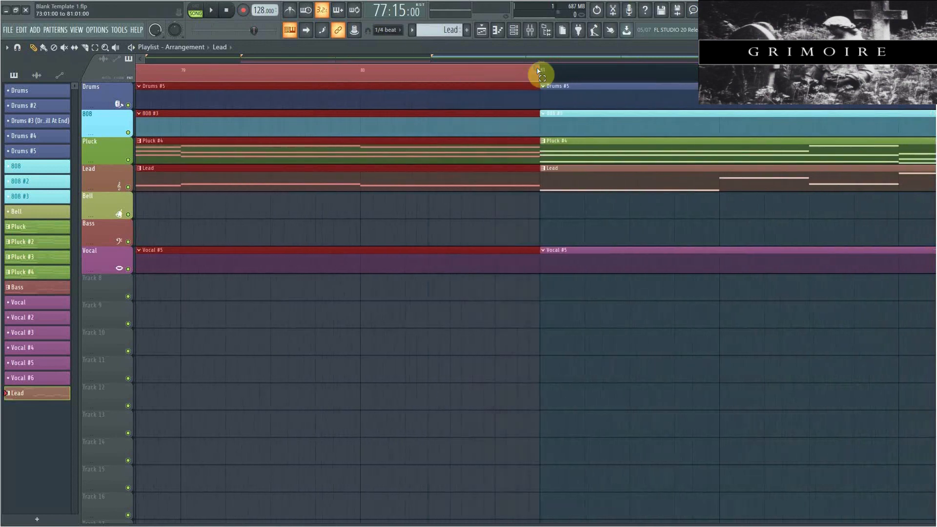
# Open the Lead clip's notes during playback and raise the first note from F5 to A5.
pyautogui.doubleClick(417, 170)
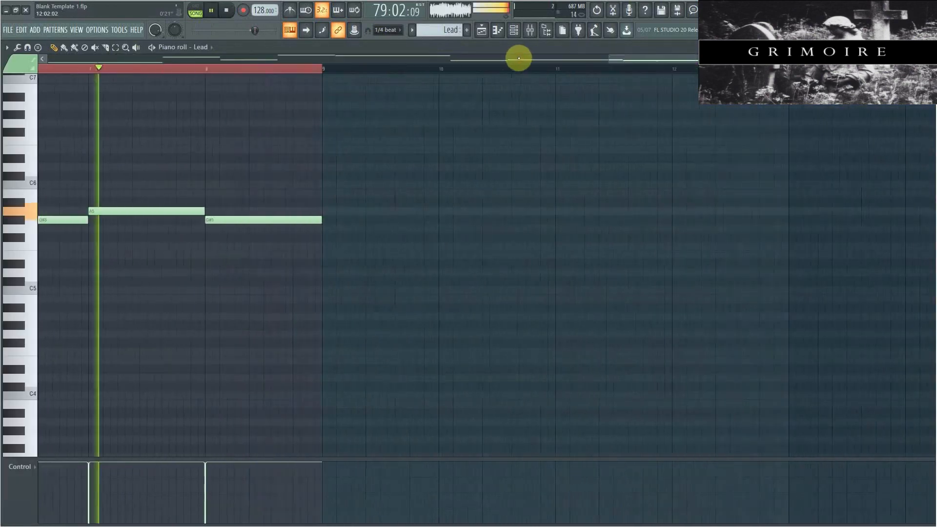
pyautogui.scroll(5, 519, 59)
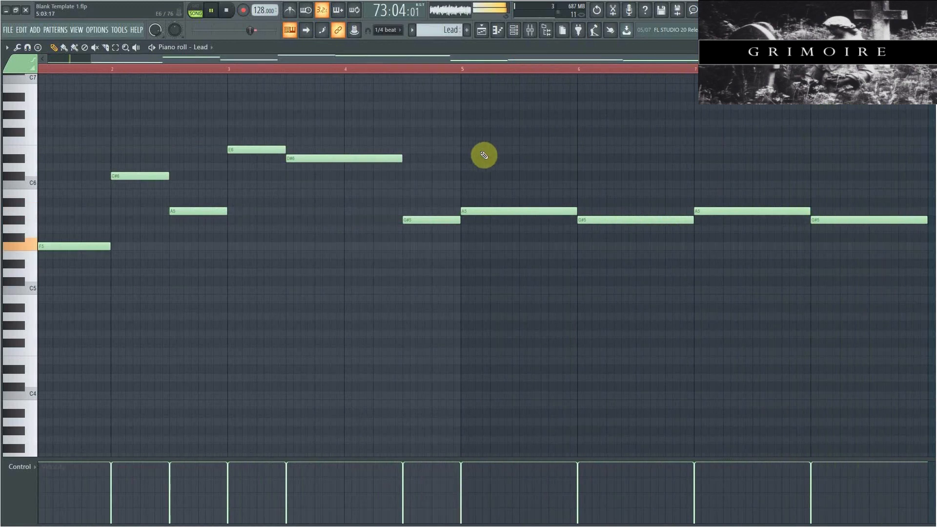
pyautogui.moveTo(341, 60); pyautogui.dragTo(295, 58)
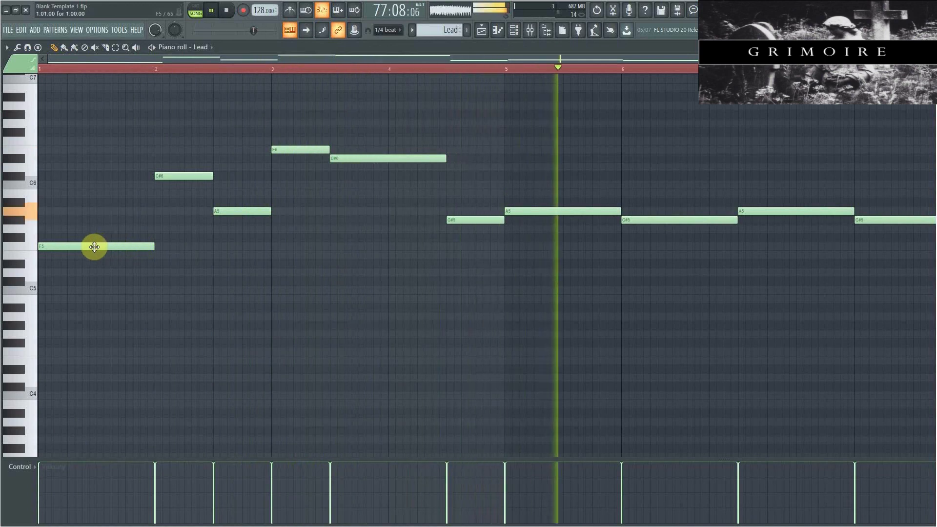
pyautogui.moveTo(86, 247); pyautogui.dragTo(76, 205)
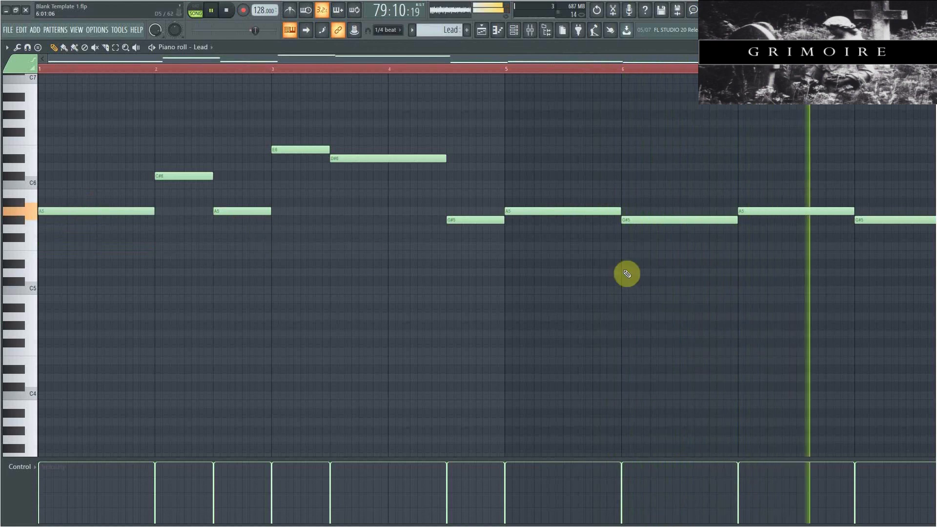
# Shorten the Lead notes in bars 7 and 8 to half a bar each, filling the gaps with E6 and C#6.
pyautogui.press('space')
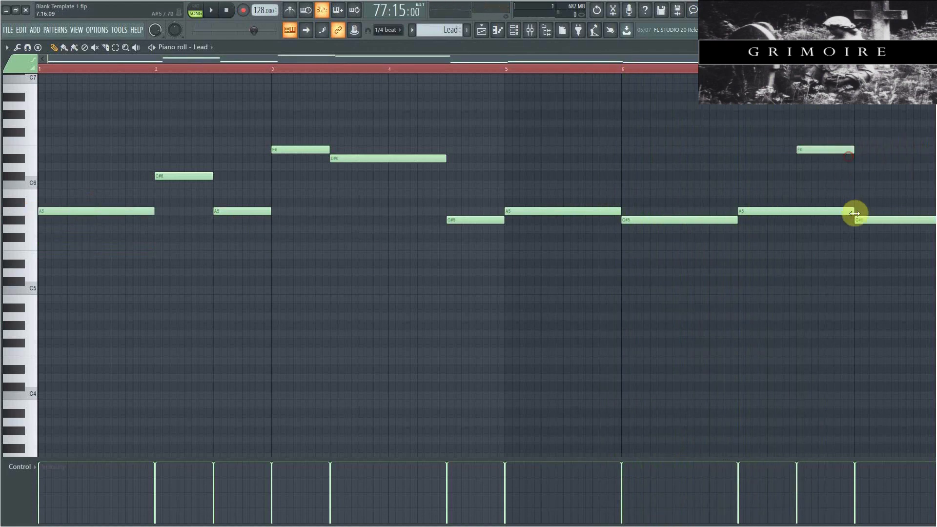
pyautogui.moveTo(816, 59); pyautogui.dragTo(927, 59)
pyautogui.moveTo(848, 218); pyautogui.dragTo(793, 234)
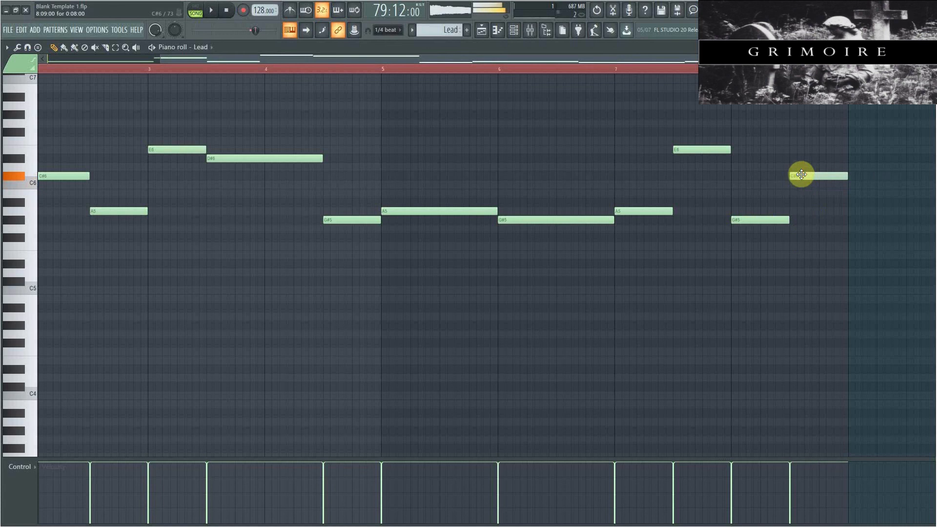
# Play the Lead loop and try a half-bar C#6 note above the G#5 at the end of bar 4.
pyautogui.press('space')
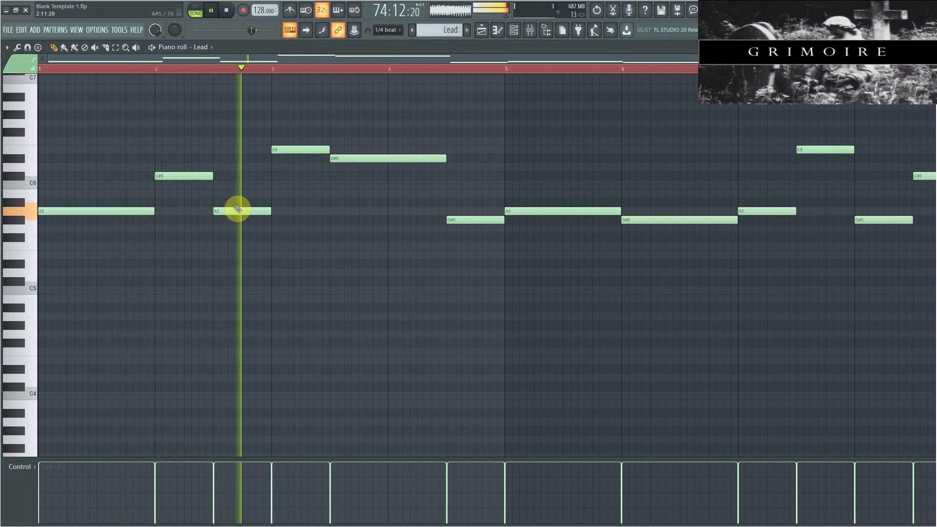
pyautogui.click(453, 177)
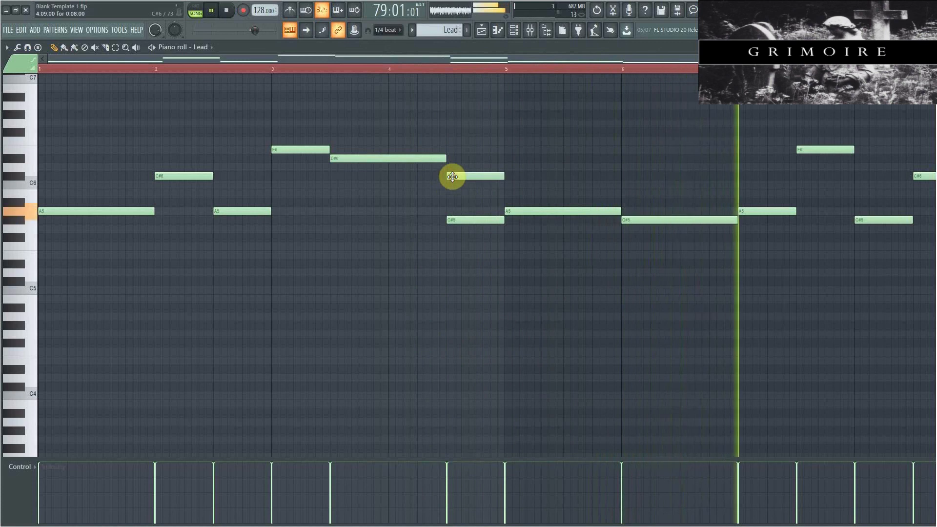
pyautogui.rightClick(455, 177)
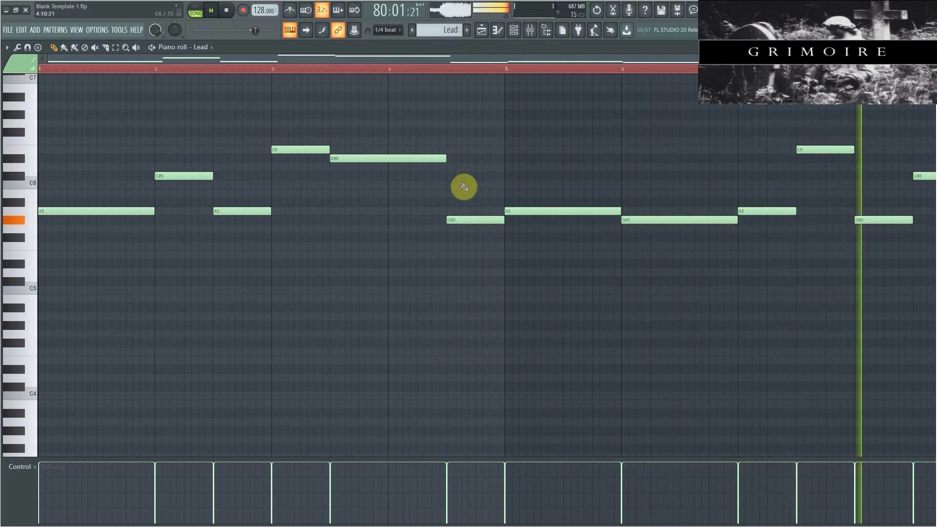
# Open the Lead clip at bar 89 in the second half of Drop 2 and play from there.
pyautogui.click(483, 32)
pyautogui.scroll(-5, 519, 207)
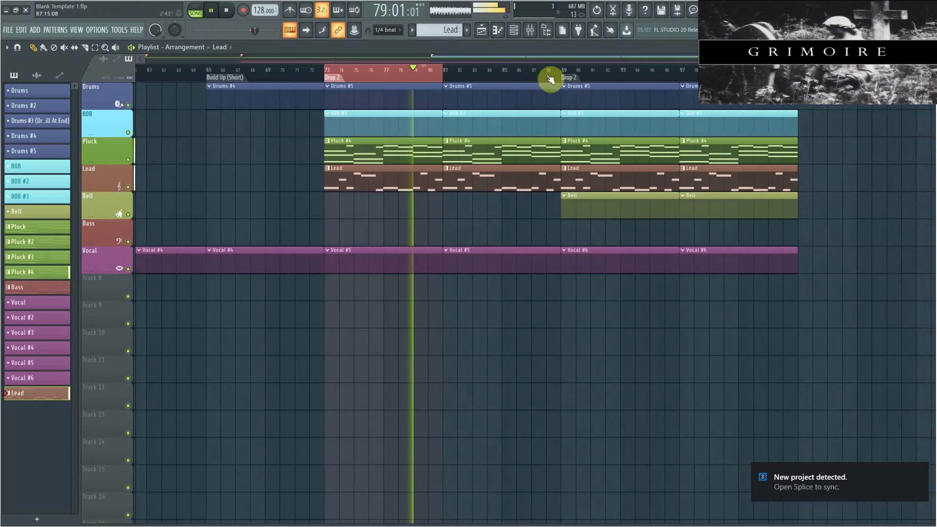
pyautogui.doubleClick(597, 173)
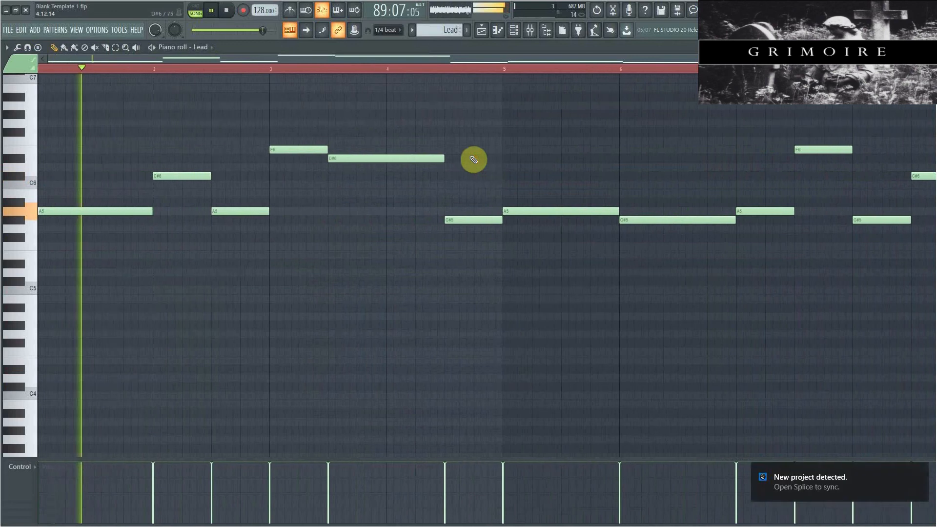
# Stop playback, make the Lead clip at bar 89 a unique pattern, and replace the Lead clip at bar 97 with Lead #2.
pyautogui.press('space')
pyautogui.click(490, 33)
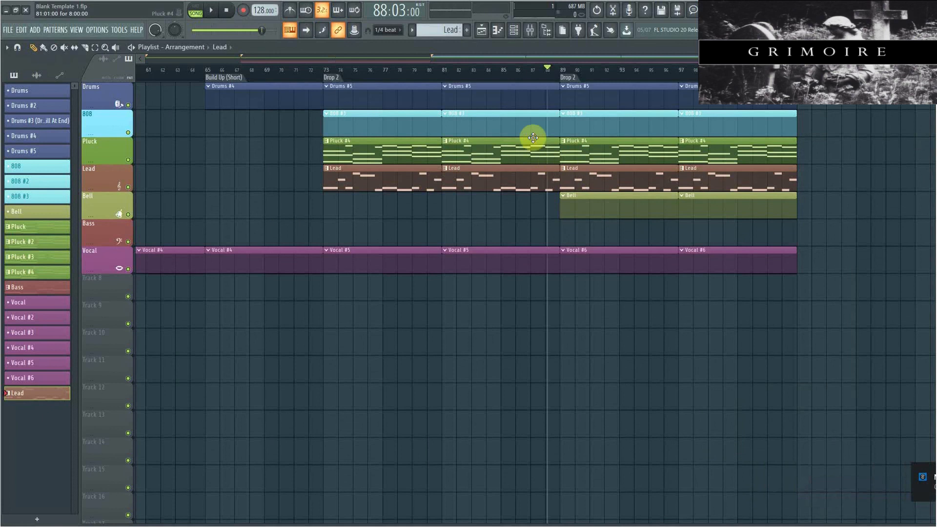
pyautogui.click(453, 34)
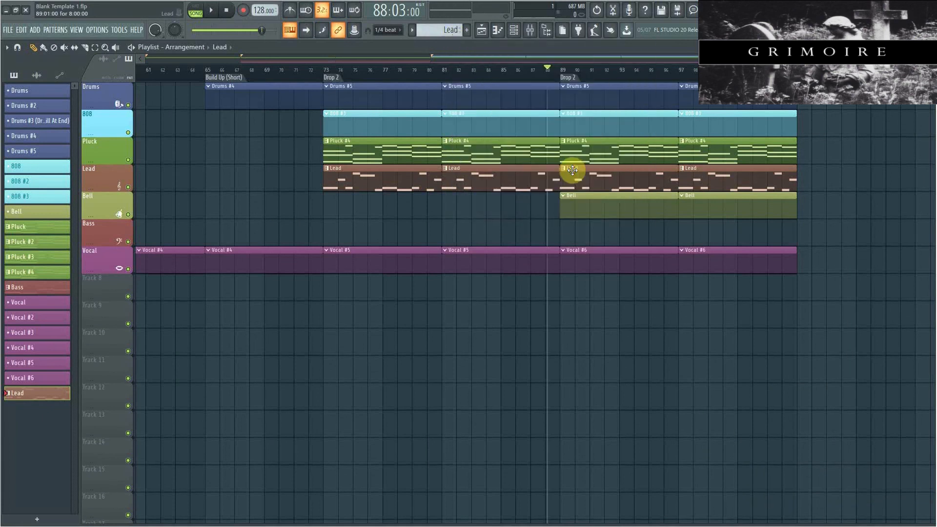
pyautogui.rightClick(566, 175)
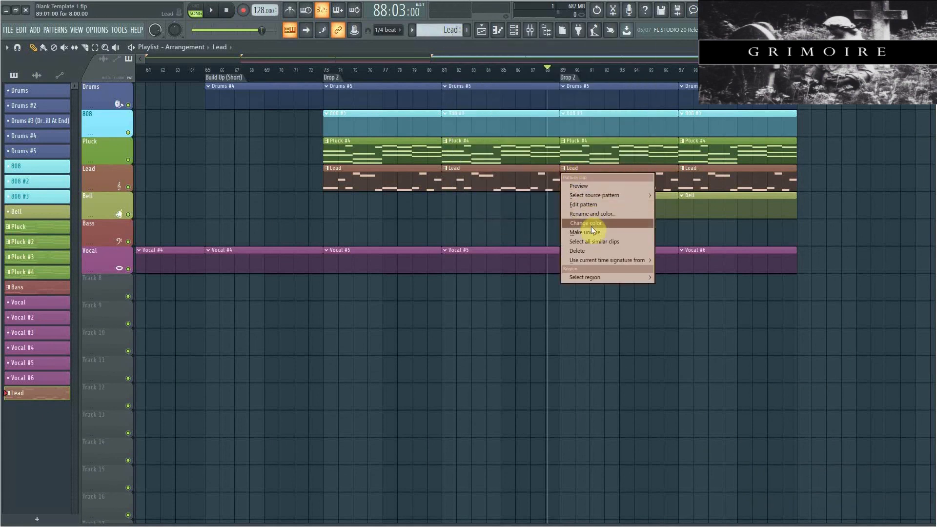
pyautogui.click(569, 153)
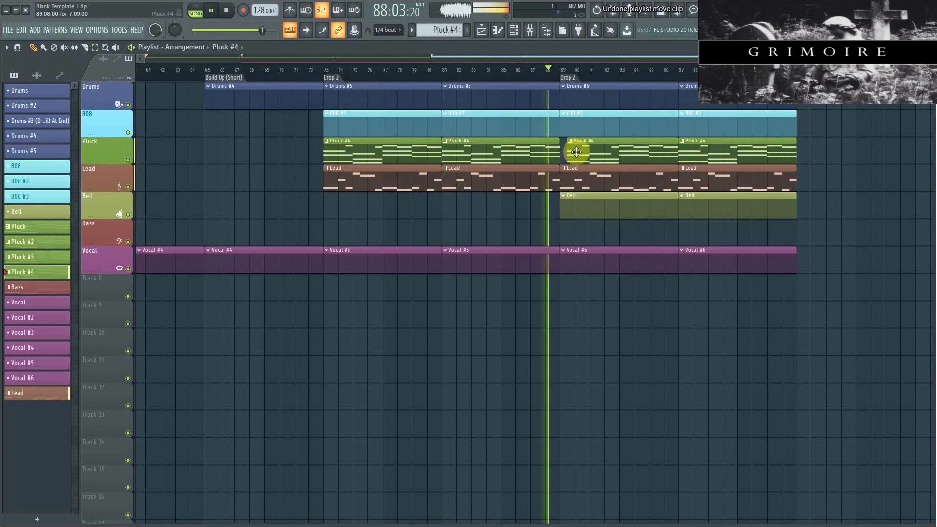
pyautogui.rightClick(566, 174)
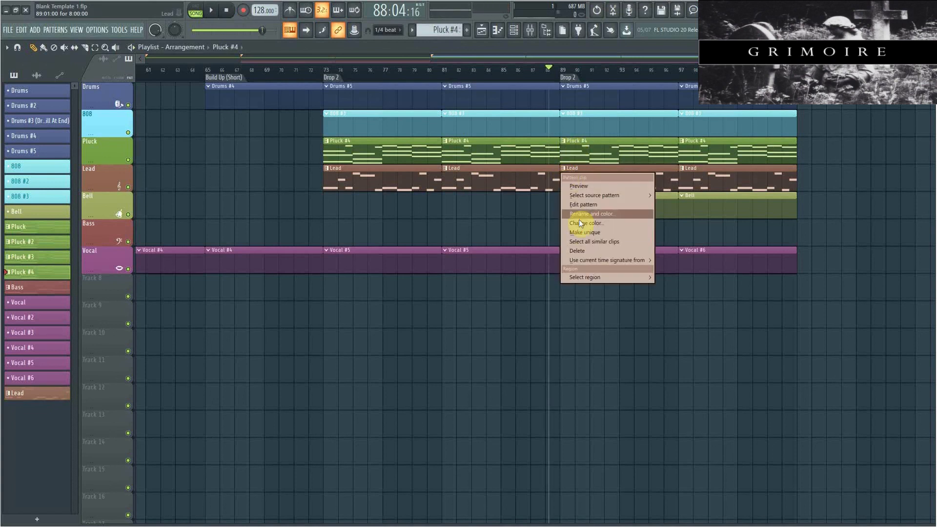
pyautogui.click(586, 233)
pyautogui.rightClick(729, 185)
pyautogui.moveTo(708, 166); pyautogui.dragTo(615, 191)
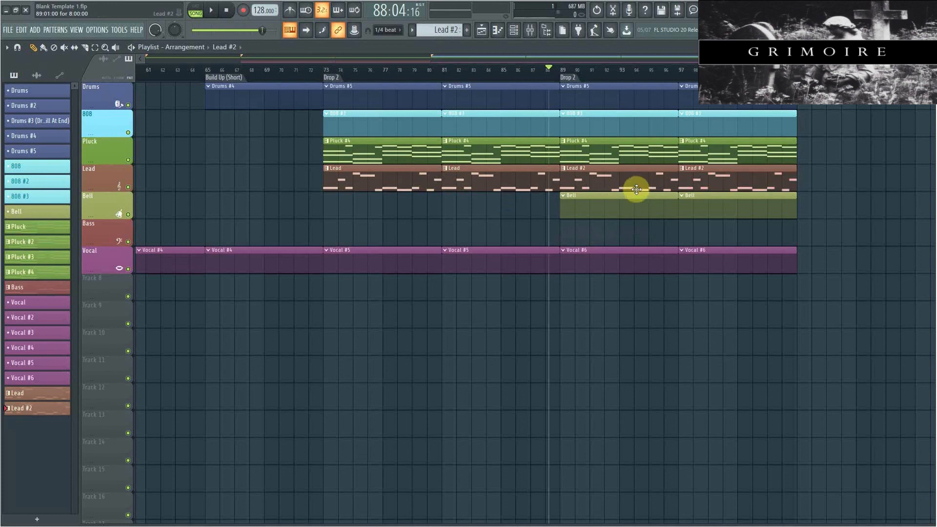
# Inspect the Lead #2 notes and briefly play the arrangement from just before bar 89.
pyautogui.doubleClick(579, 183)
pyautogui.hscroll(-2, 350, 162)
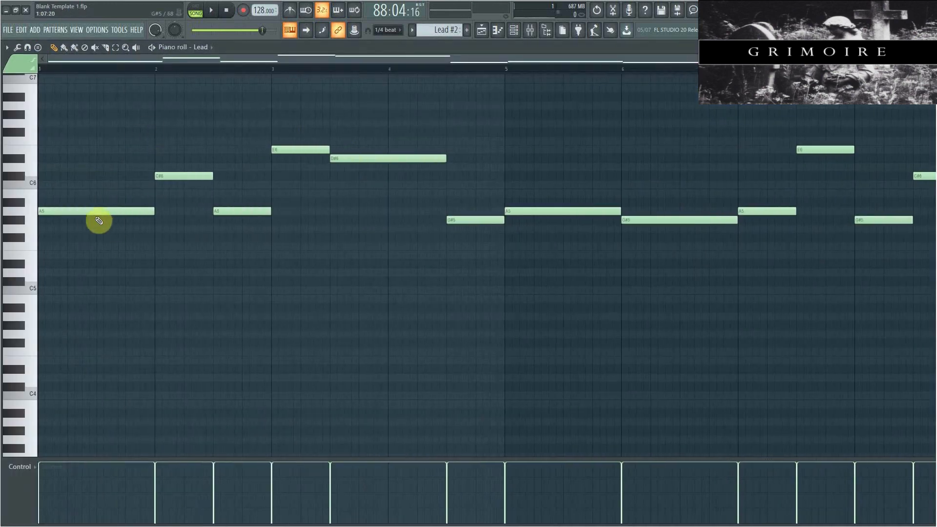
pyautogui.click(481, 34)
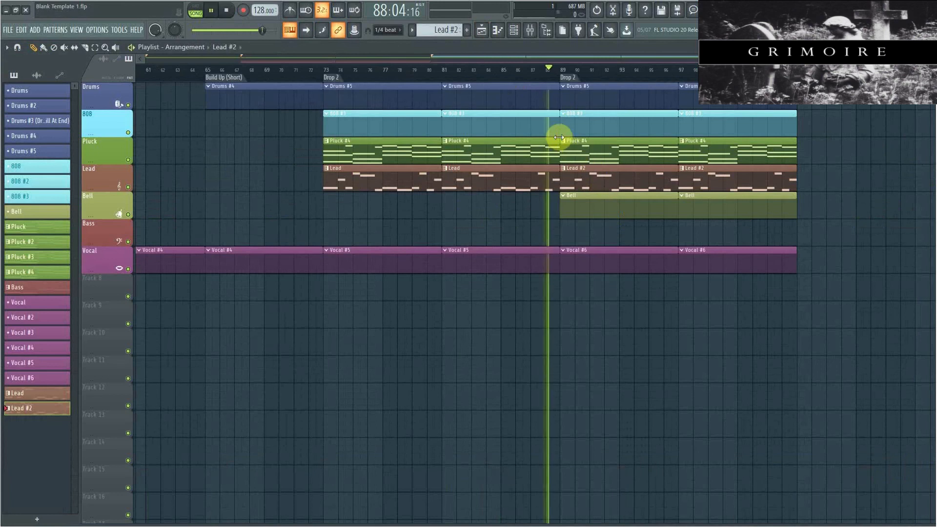
pyautogui.press('space')
# In Lead #2, shorten the D#6 note to half a bar, replace bar 4's G#5 with half-bar A6 and G#6 notes, and play.
pyautogui.doubleClick(577, 179)
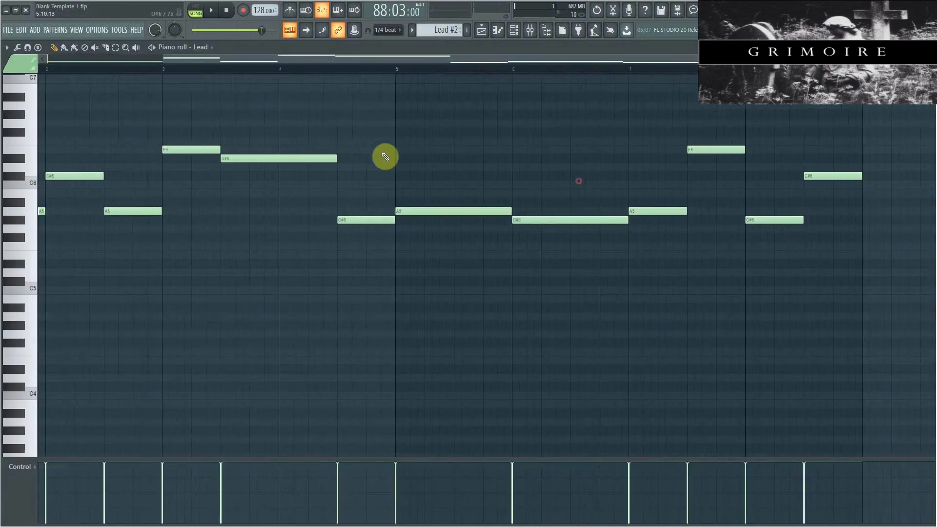
pyautogui.click(311, 126)
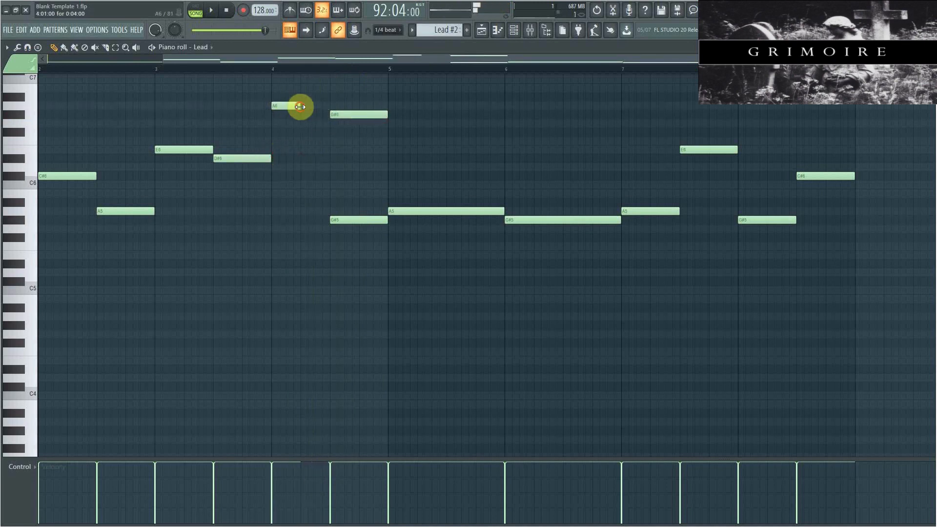
pyautogui.rightClick(366, 221)
pyautogui.press('space')
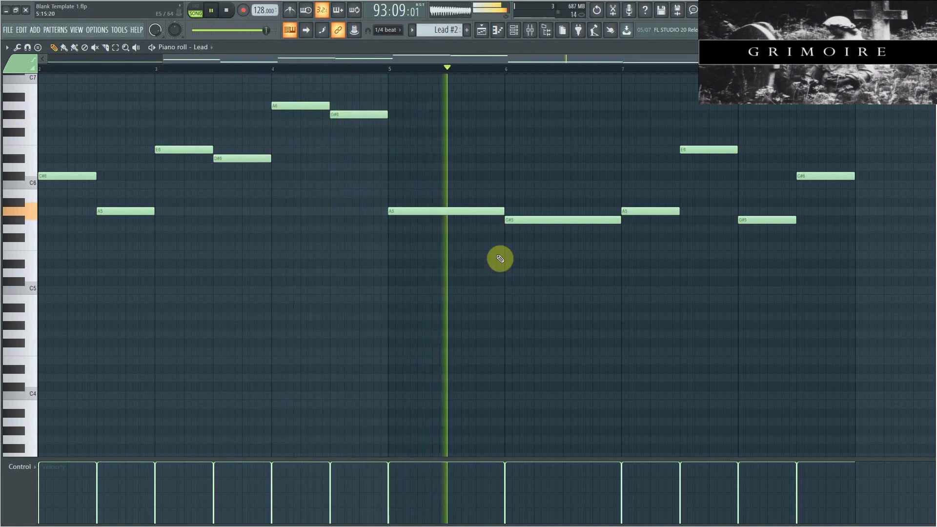
# Replace the G#5 note in bar 6 of Lead #2 with a one-bar G#6, play the result, and return to the arrangement.
pyautogui.press('space')
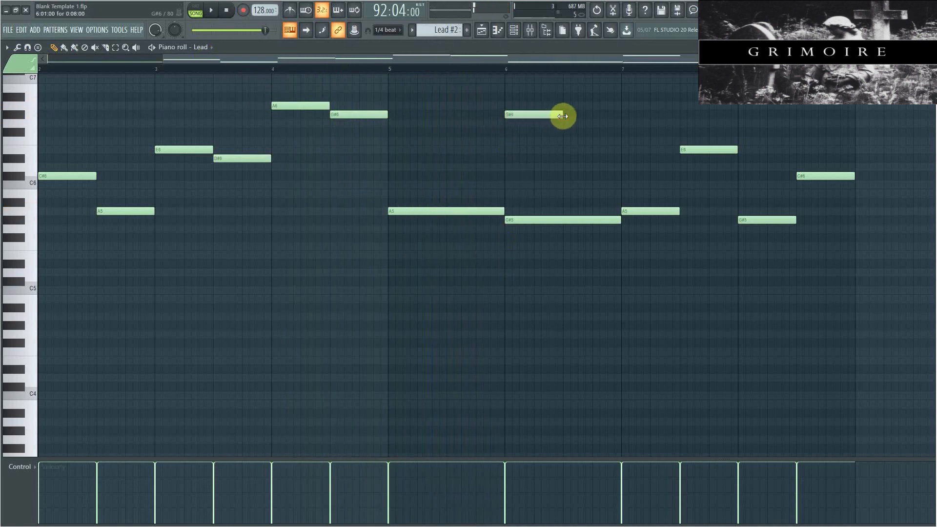
pyautogui.press('space')
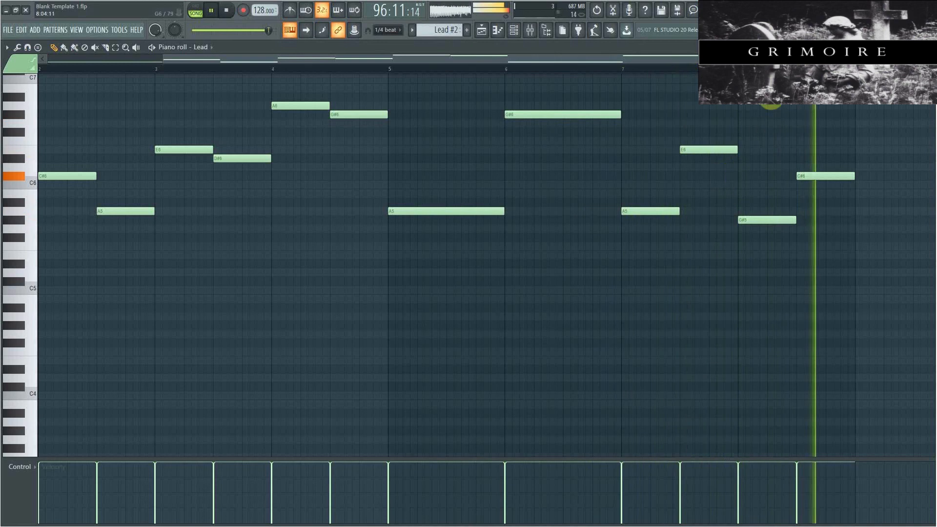
pyautogui.press('space')
pyautogui.click(482, 30)
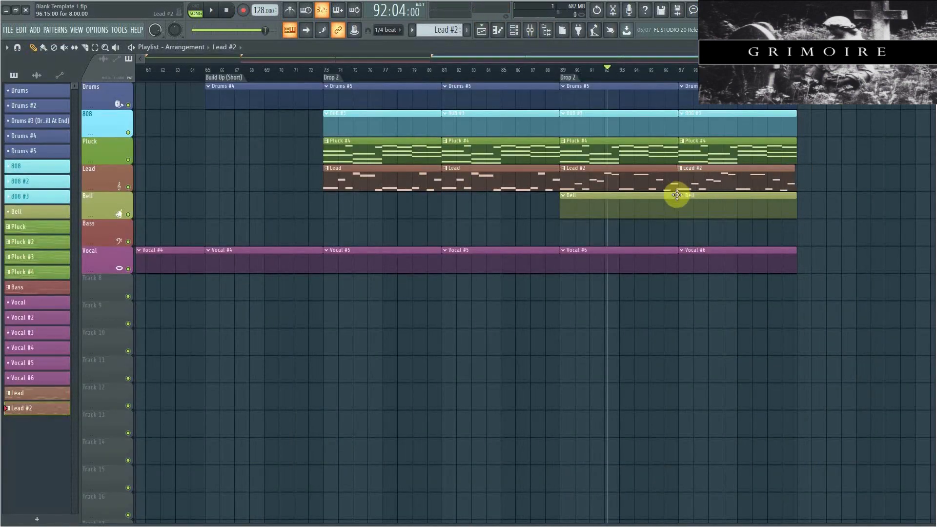
# Examine the arrangement from the intro through Drop 2 and place the playback position just before Intro Part 2.
pyautogui.scroll(3, 703, 183)
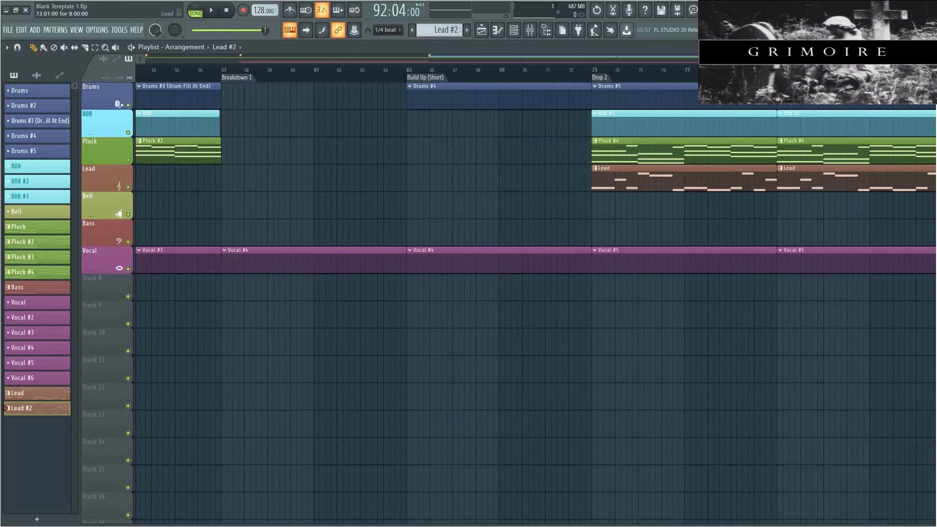
pyautogui.hscroll(4, 875, 178)
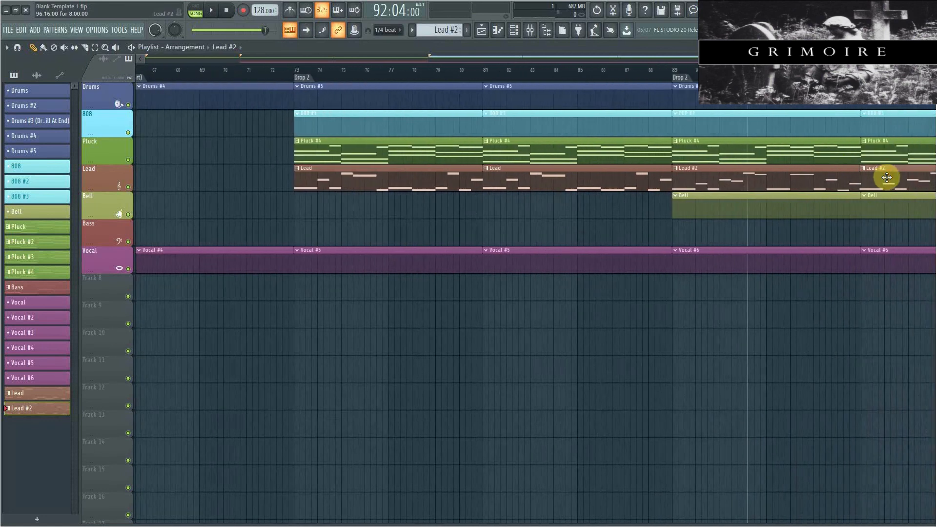
pyautogui.scroll(-3, 592, 233)
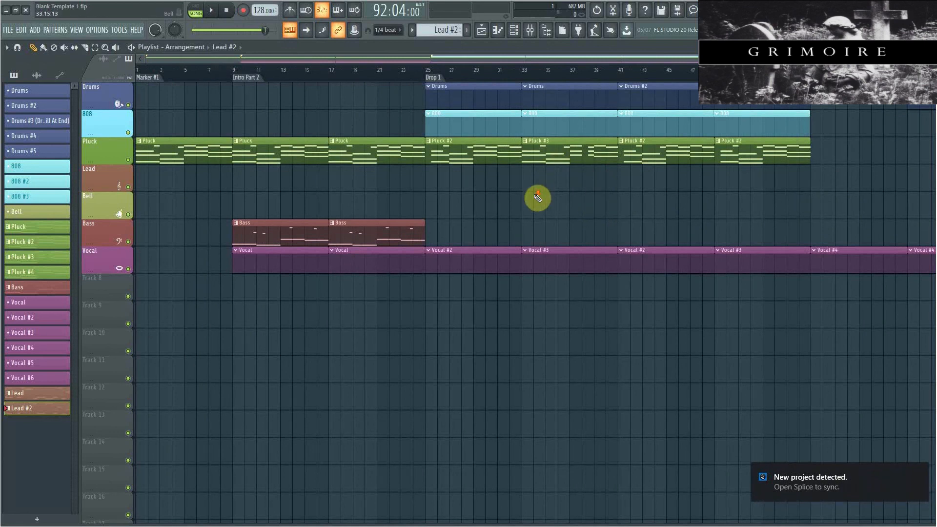
pyautogui.click(230, 67)
pyautogui.hscroll(15, 464, 83)
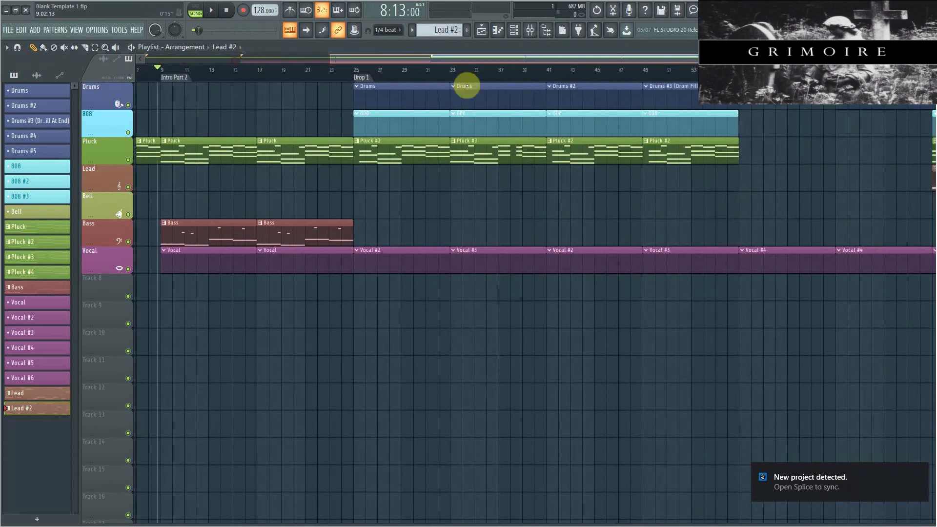
pyautogui.hscroll(-15, 551, 141)
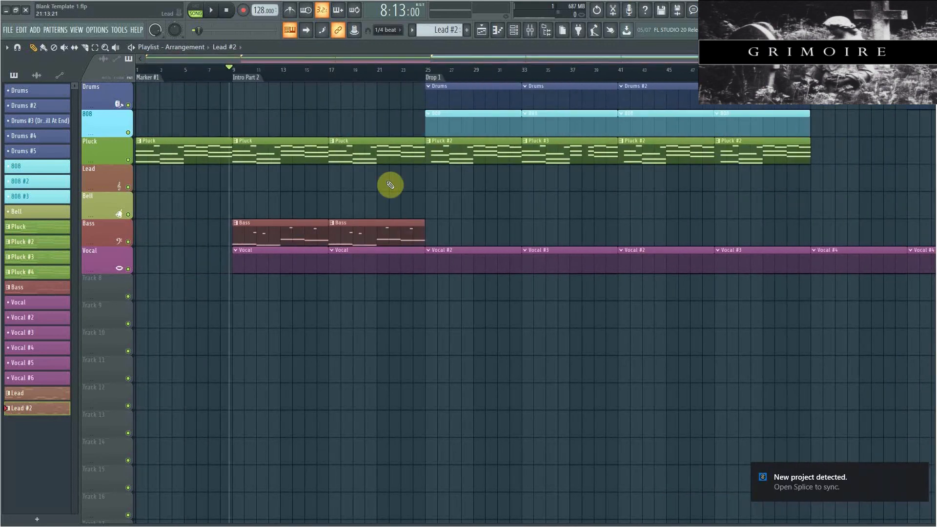
pyautogui.press('v')
pyautogui.moveTo(336, 55); pyautogui.dragTo(372, 89)
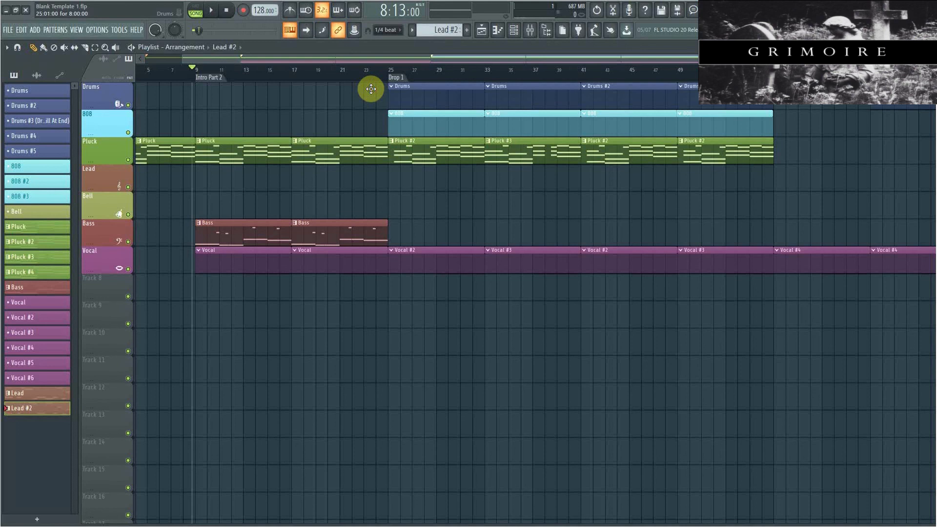
pyautogui.moveTo(421, 58); pyautogui.dragTo(431, 153)
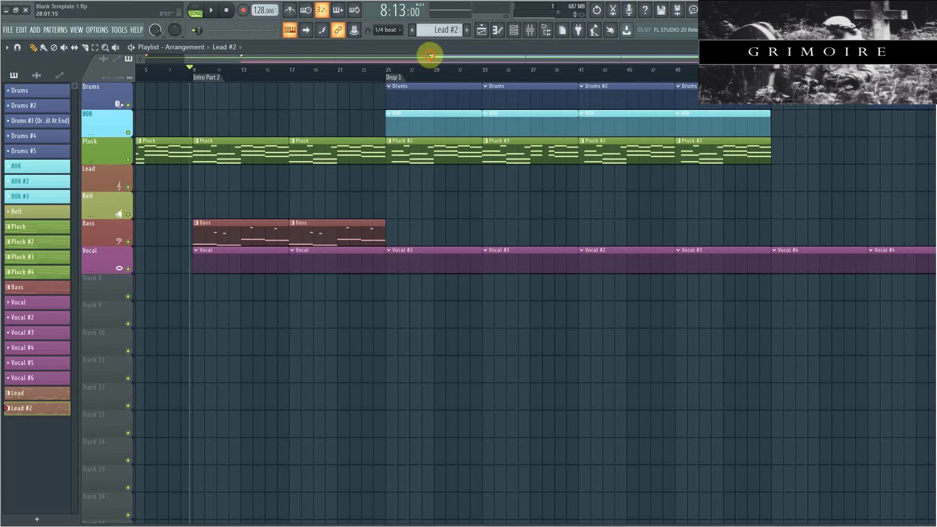
pyautogui.moveTo(430, 57); pyautogui.dragTo(246, 40)
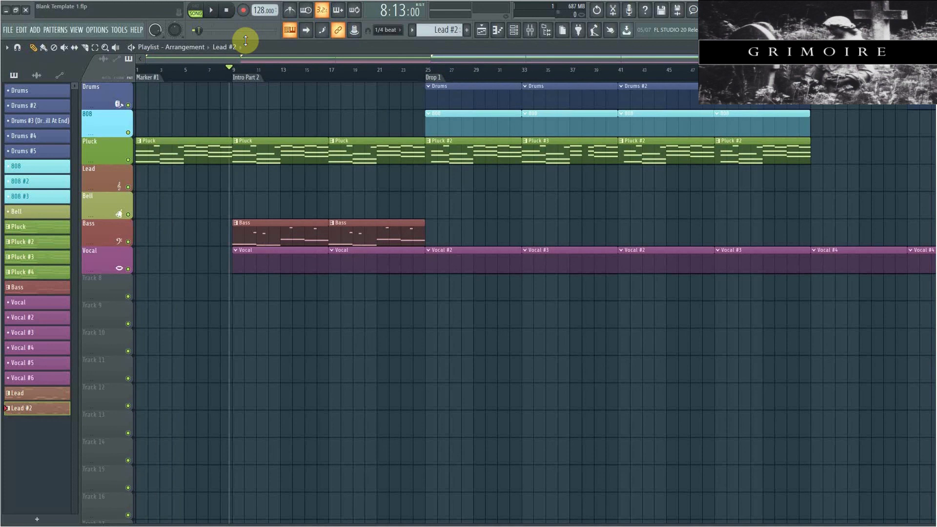